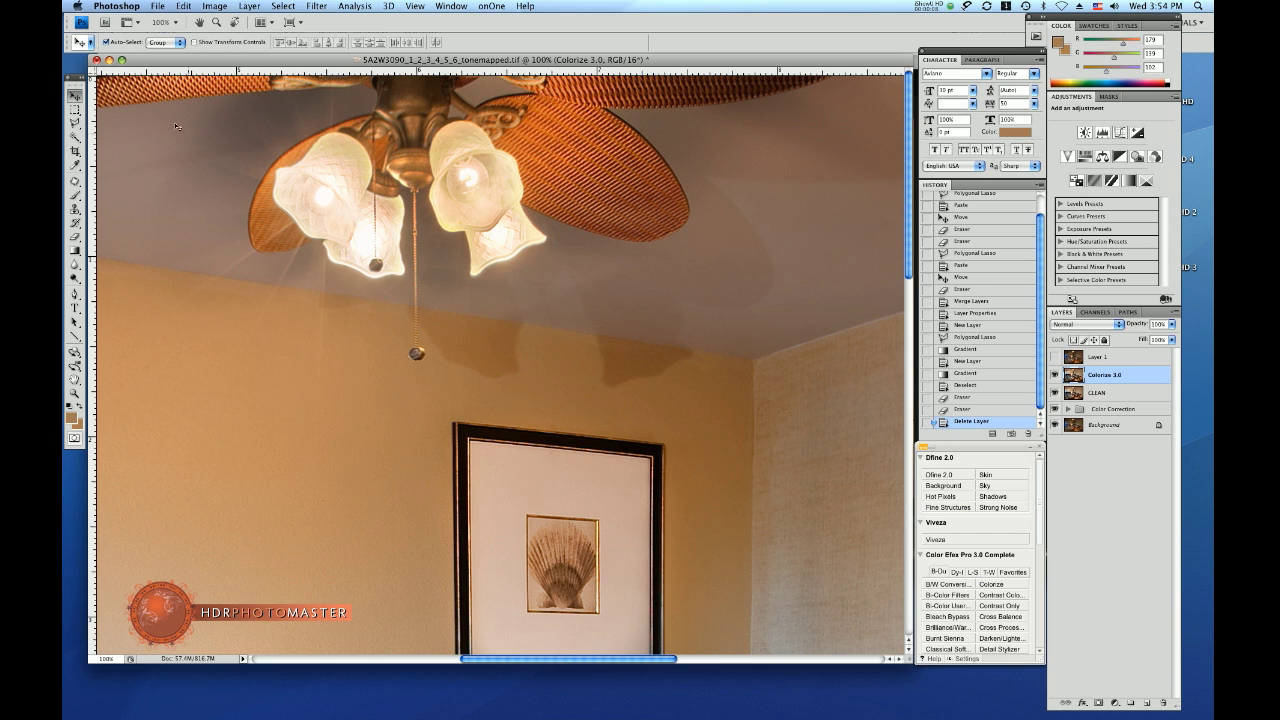
Add a new layer and outline the shadowed wall area between the ceiling edge, the corner and the shell picture with the Polygonal Lasso.
click(75, 124)
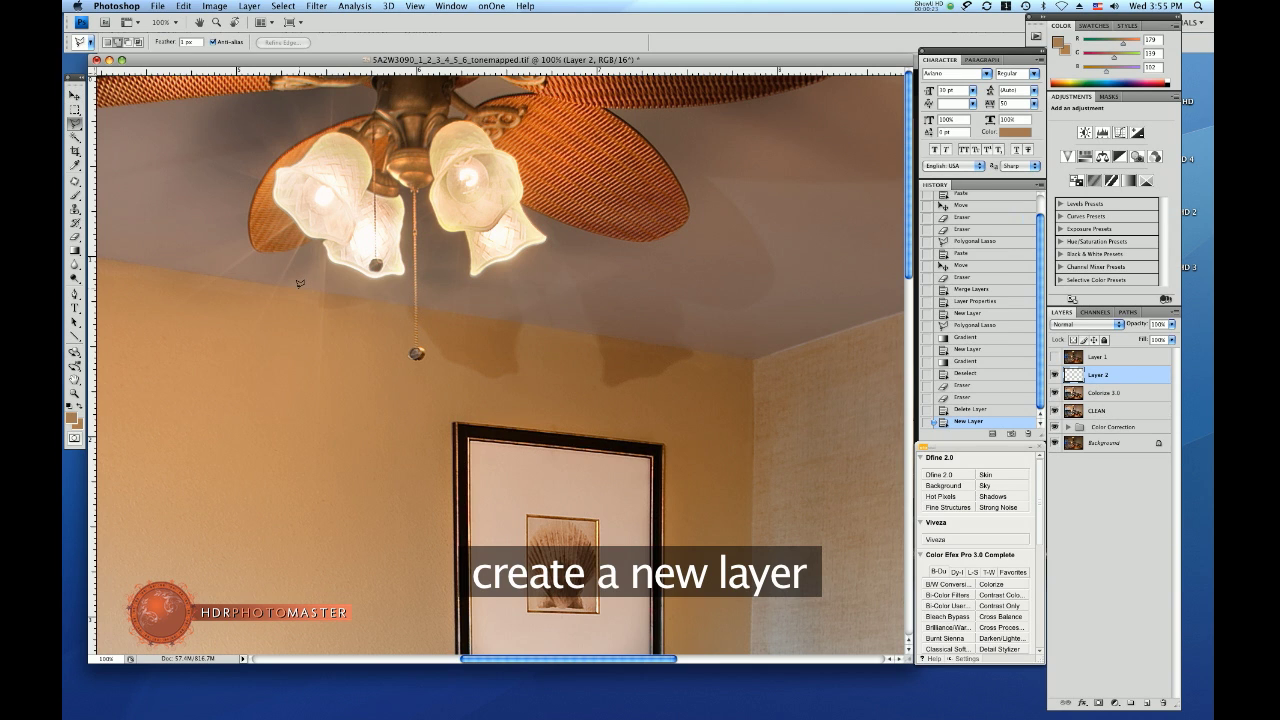
click(298, 288)
click(752, 356)
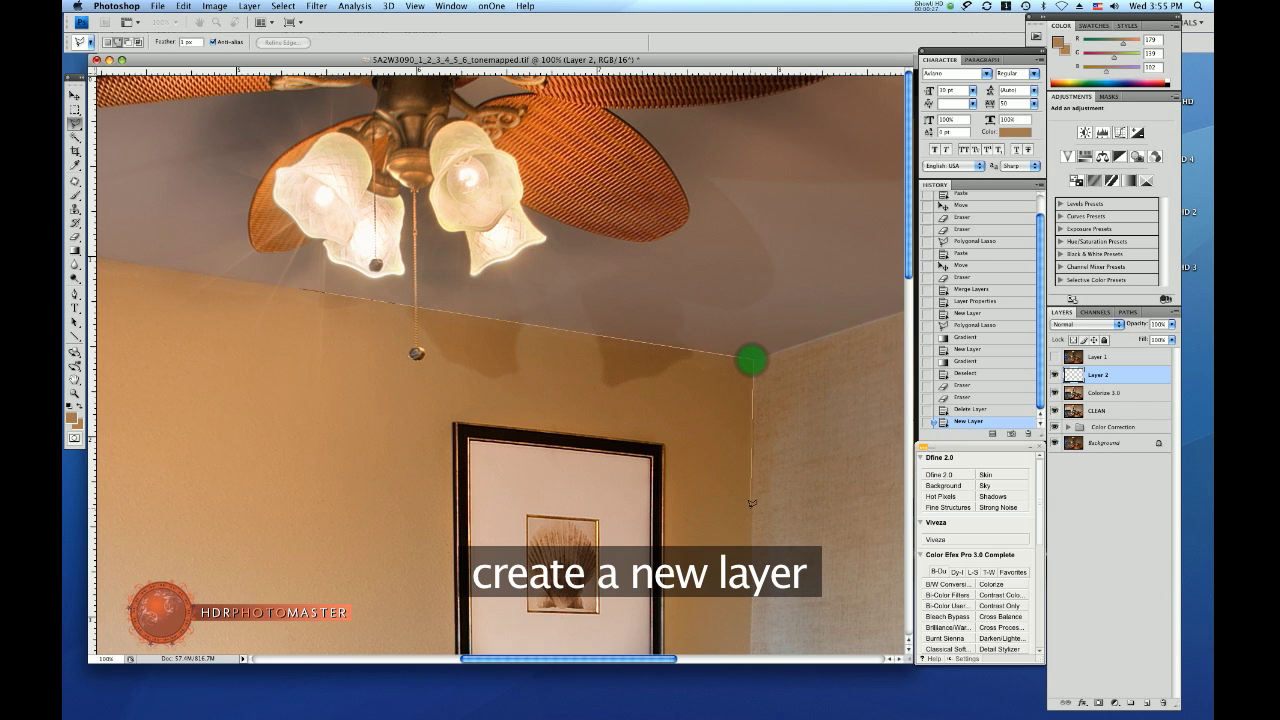
click(750, 508)
click(409, 495)
click(301, 405)
click(281, 340)
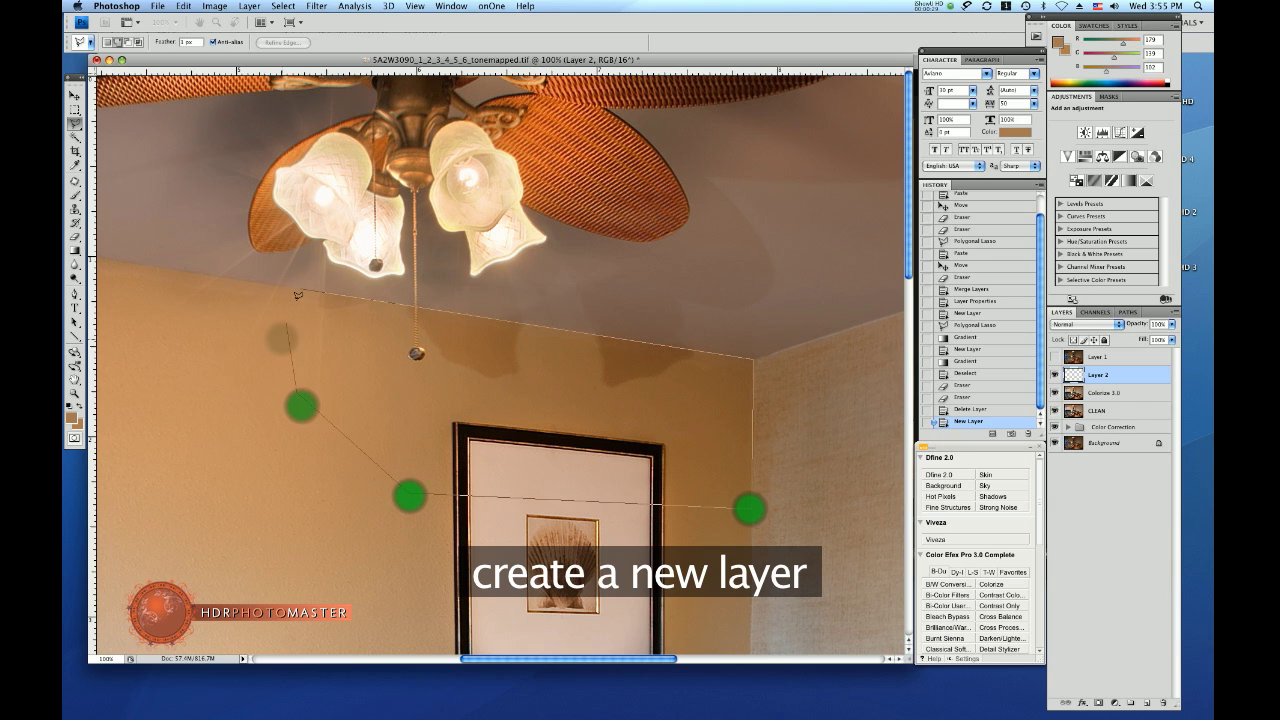
click(299, 284)
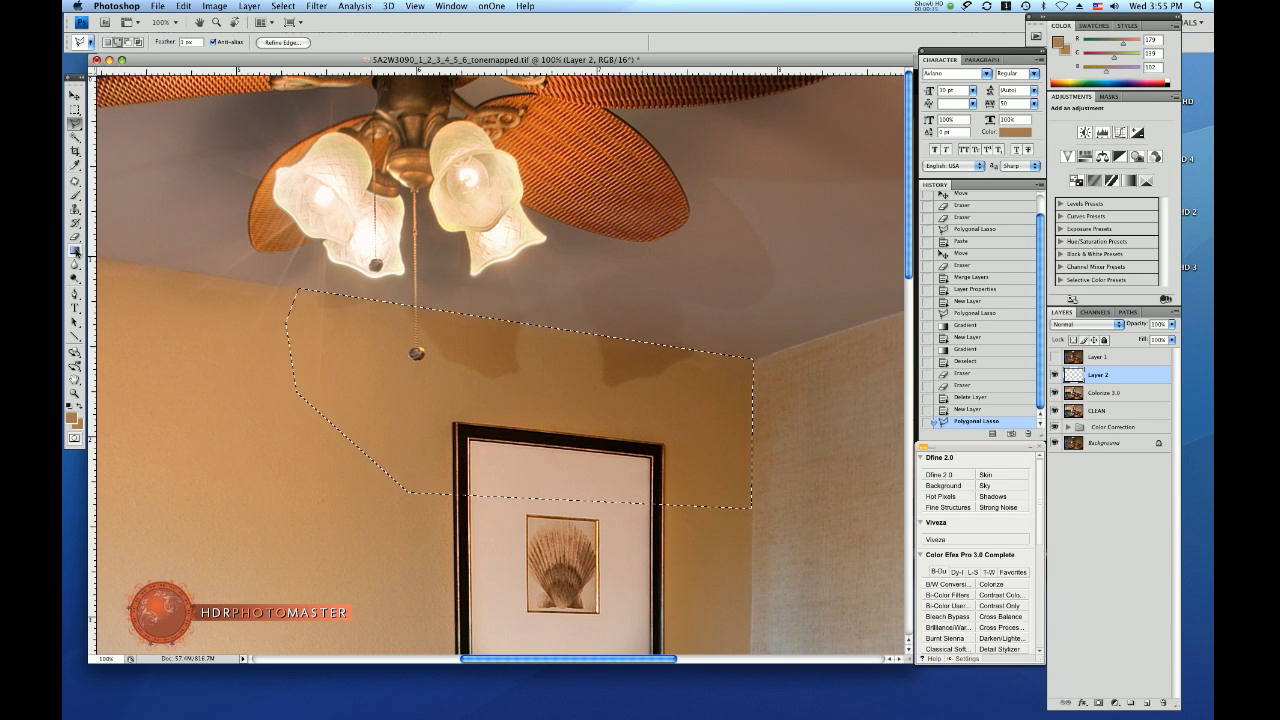
Sample the dark corner wall tone as foreground and the lighter tone at the selection's far end as background, and draw a gradient between them.
click(72, 414)
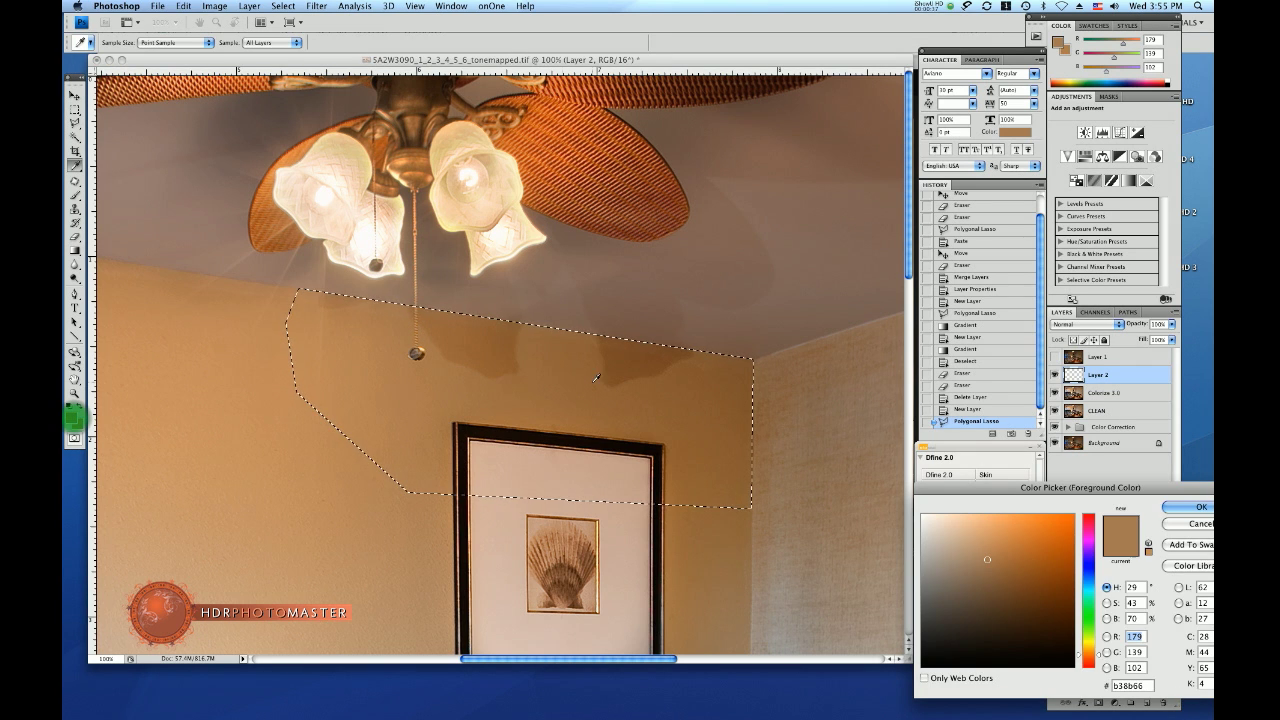
click(744, 364)
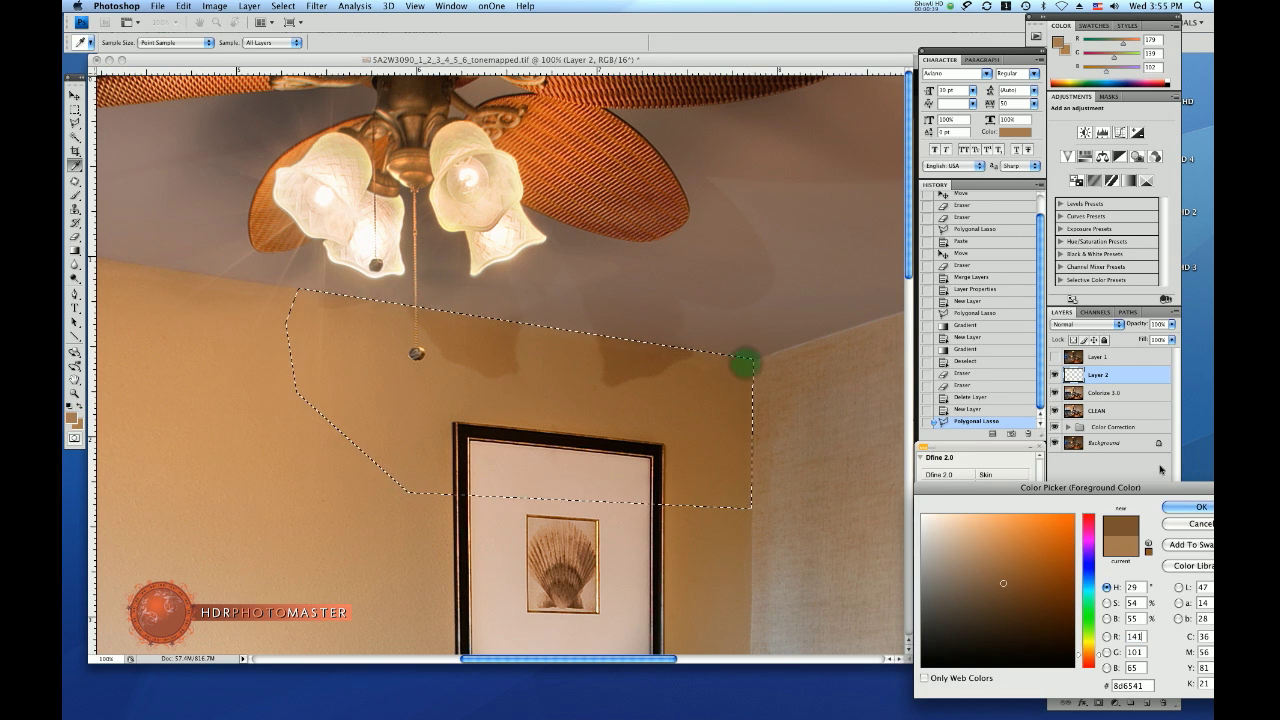
click(1180, 510)
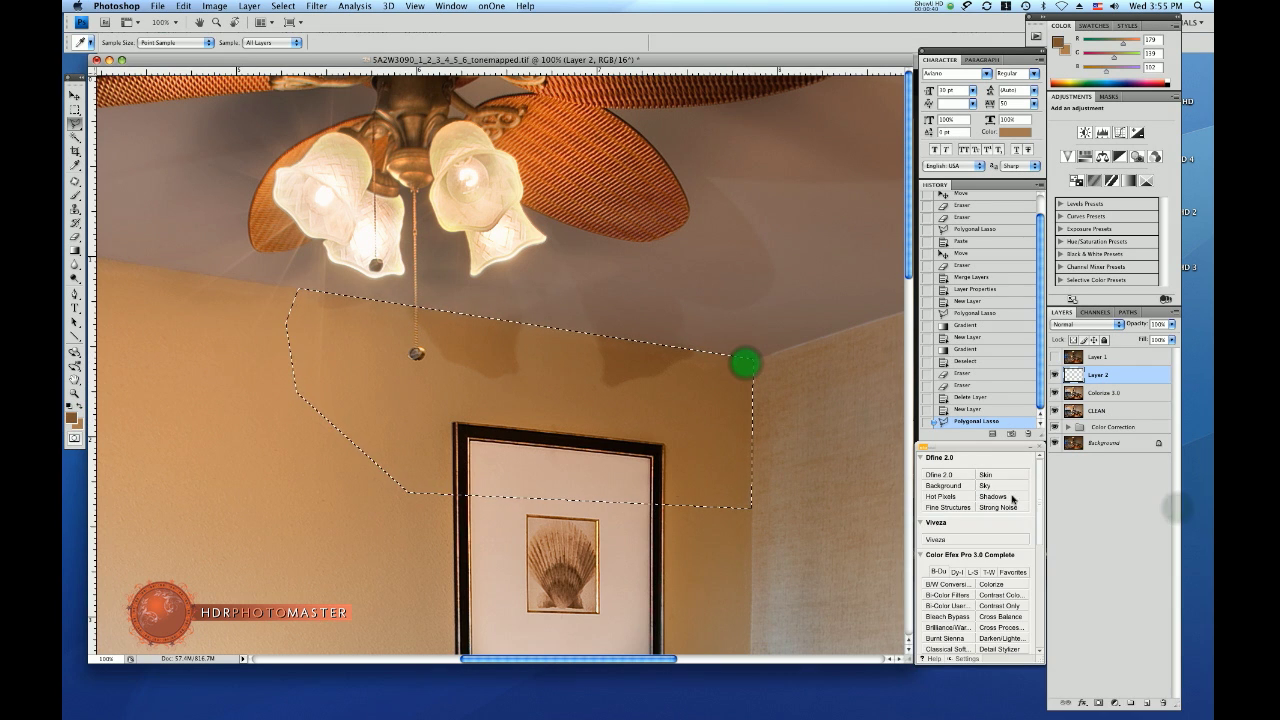
click(76, 425)
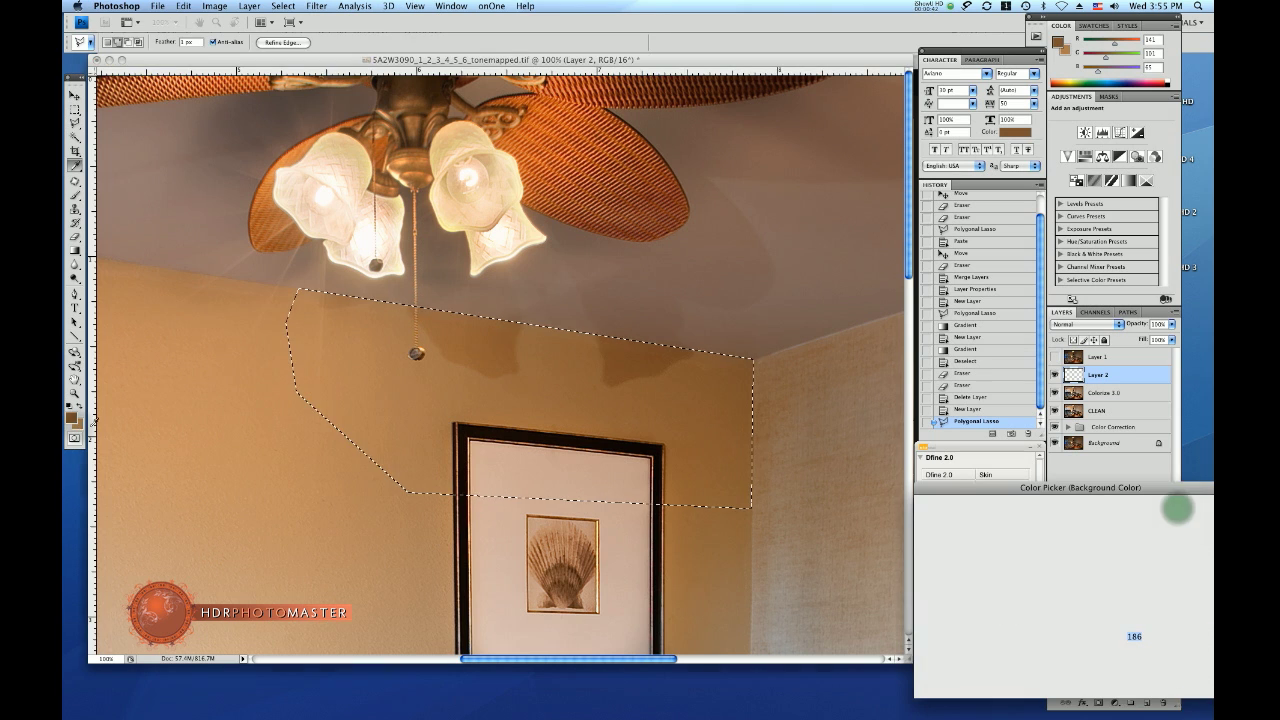
click(302, 294)
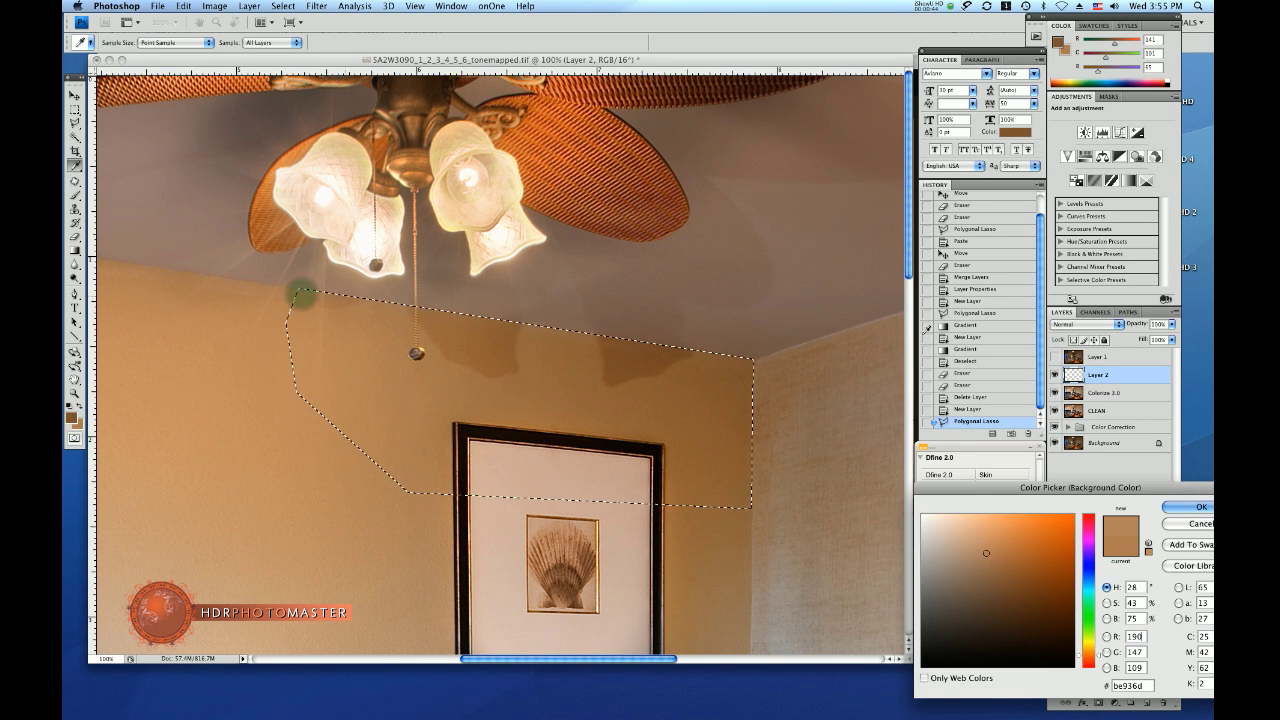
click(1181, 506)
click(75, 248)
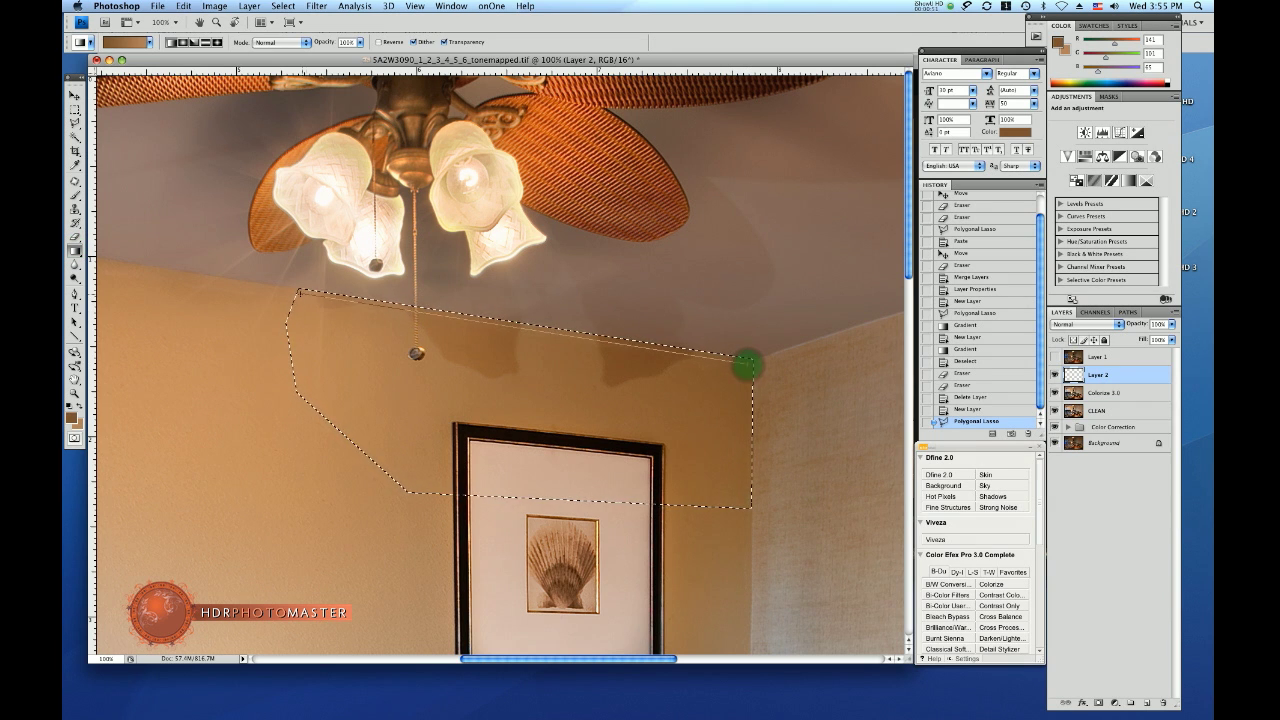
Erase the gradient on Layer 2 over the picture frame and along its lower edges to blend it into the wall.
click(1108, 390)
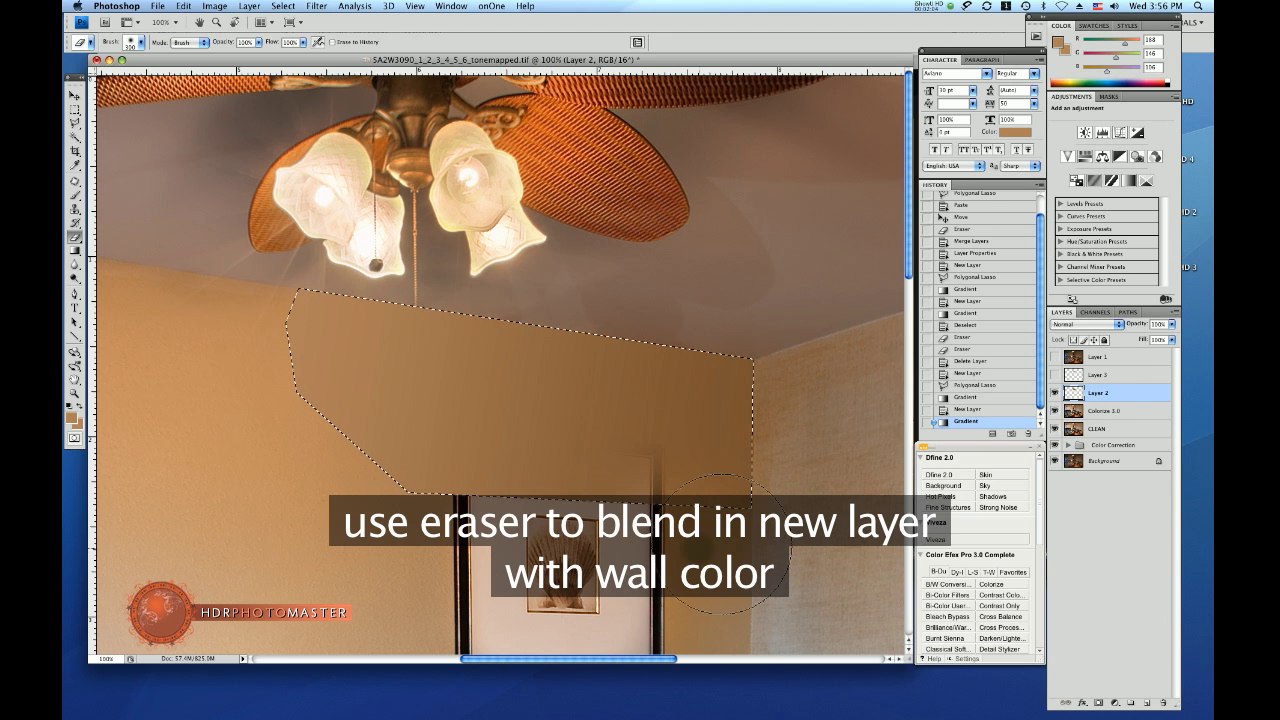
mouse_move(720, 543)
mouse_down()
mouse_move(412, 527)
mouse_move(414, 514)
mouse_move(522, 515)
mouse_up()
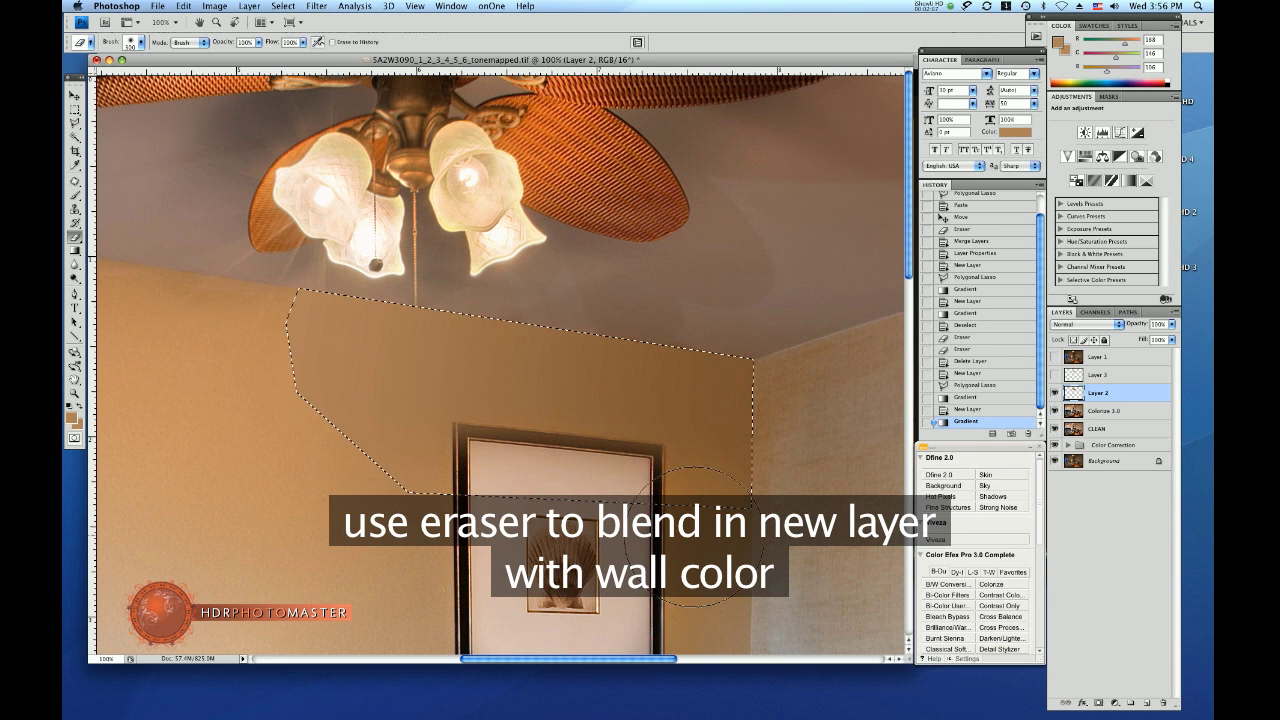
mouse_move(694, 537)
mouse_down()
mouse_move(765, 519)
mouse_move(639, 502)
mouse_up()
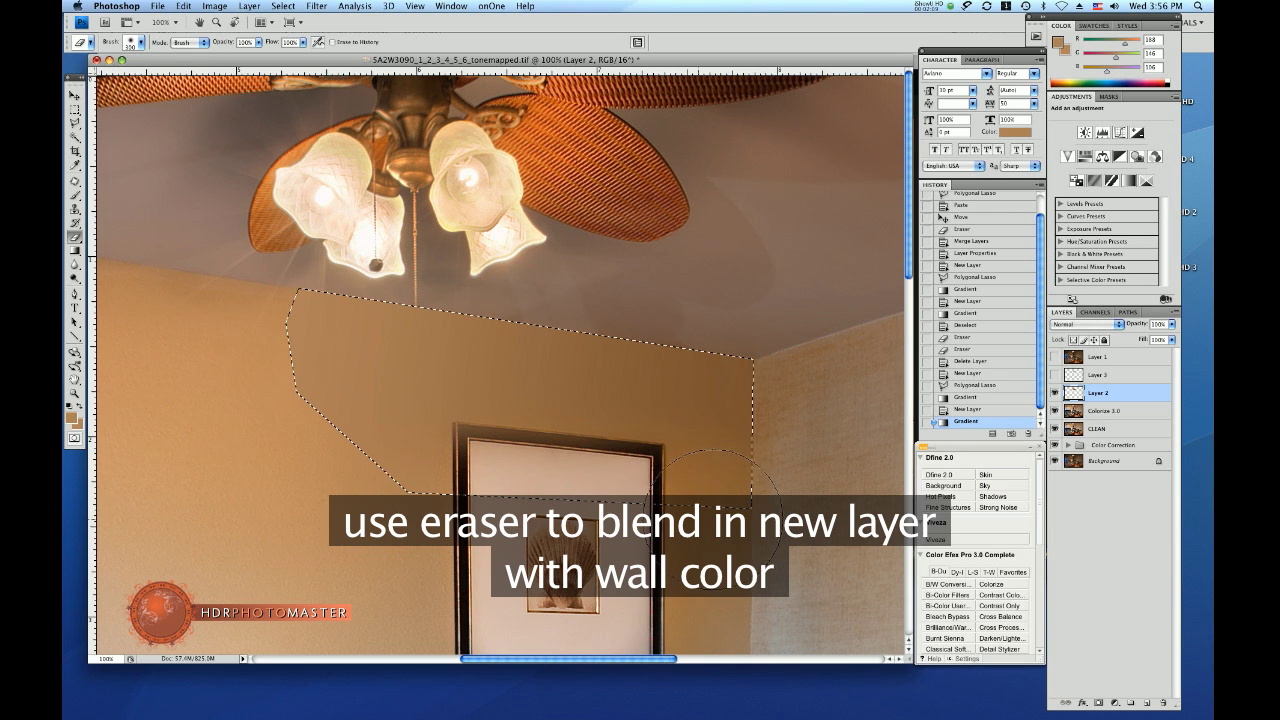
mouse_move(558, 514)
mouse_down()
mouse_move(470, 494)
mouse_move(574, 488)
mouse_move(462, 478)
mouse_move(377, 491)
mouse_move(297, 456)
mouse_move(230, 404)
mouse_move(228, 323)
mouse_move(267, 434)
mouse_move(377, 488)
mouse_move(263, 400)
mouse_move(271, 380)
mouse_move(260, 380)
mouse_move(305, 627)
mouse_up()
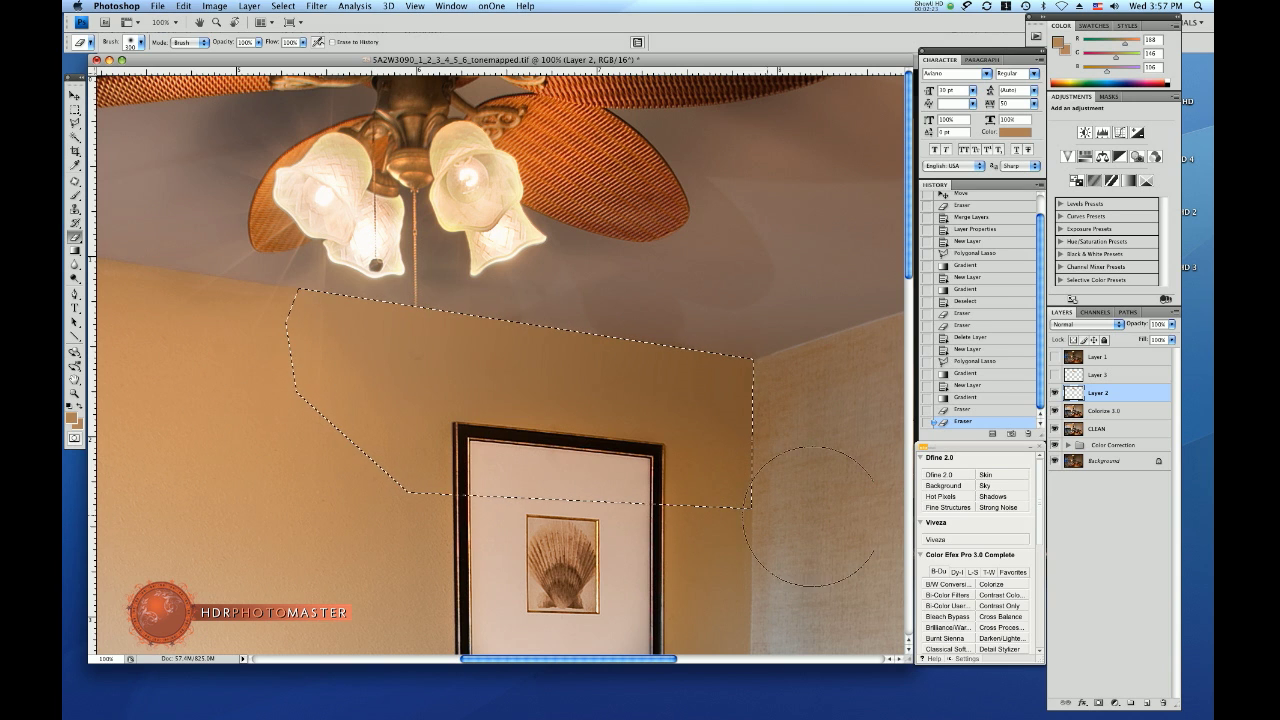
drag(593, 510, 626, 501)
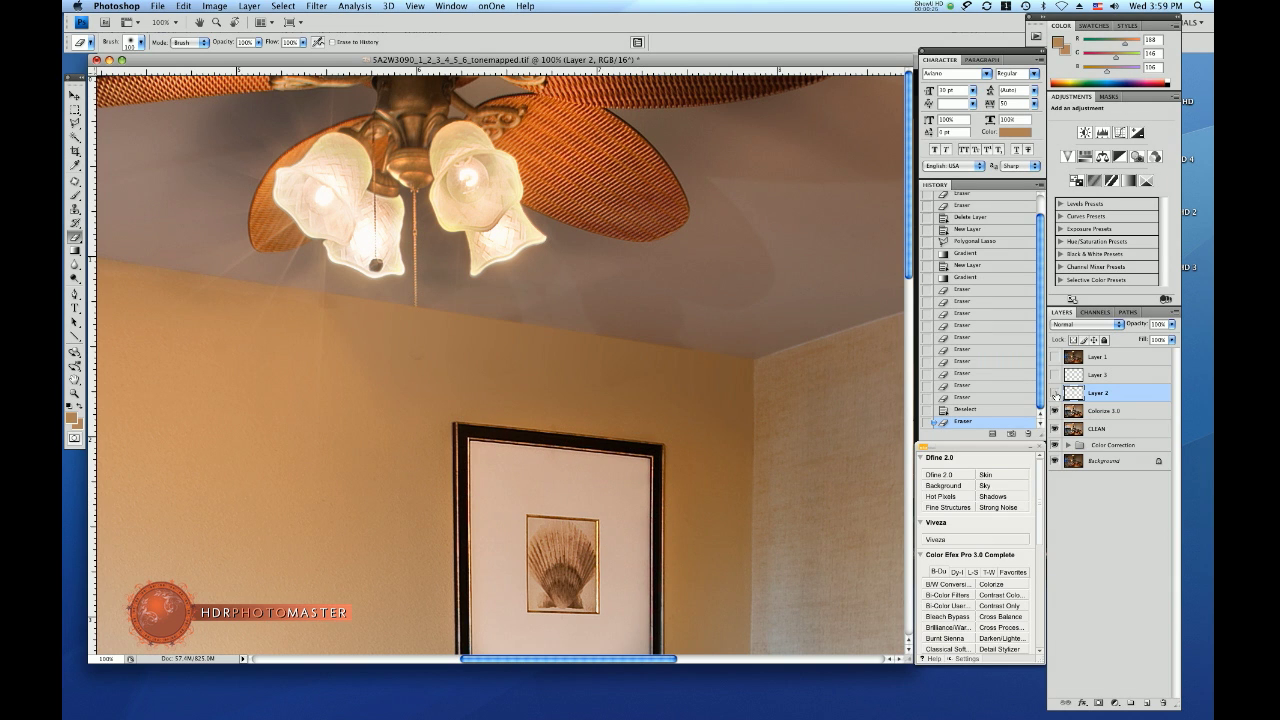
Compare the wall with and without Layer 2, and erase the gradient around the fan's pull-chain knob.
click(1055, 393)
click(1055, 394)
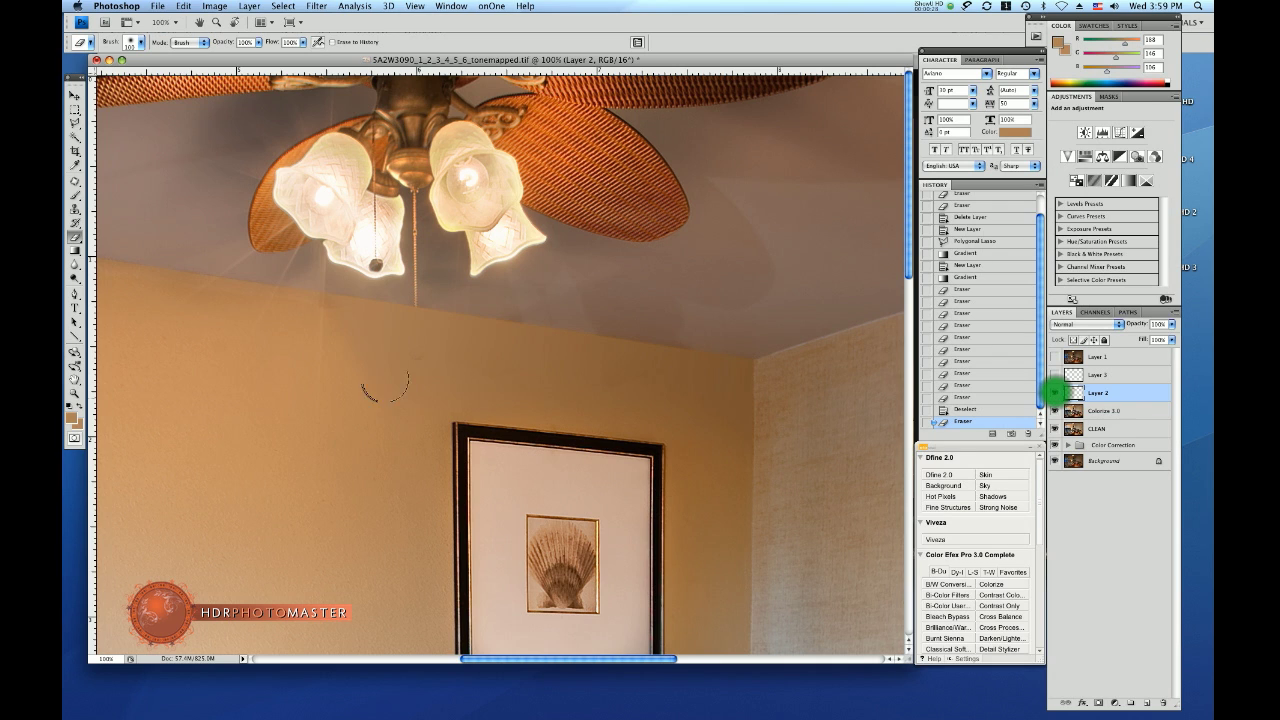
drag(329, 346, 354, 339)
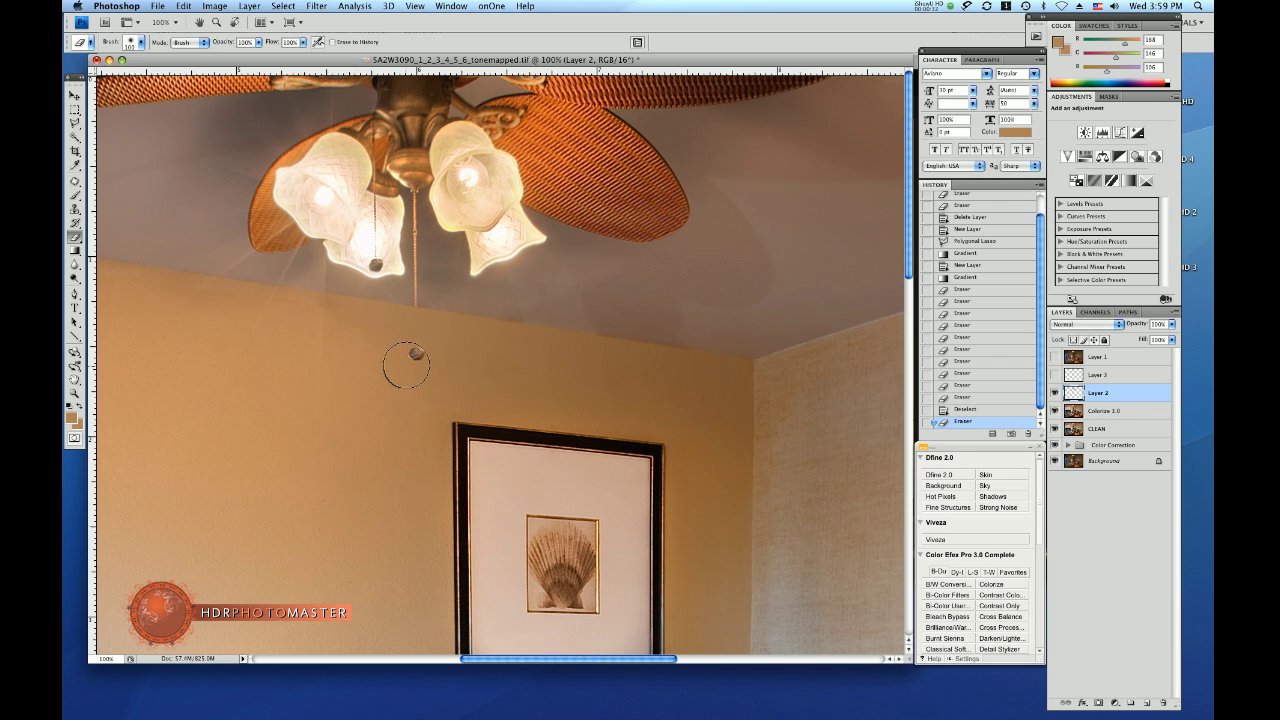
drag(422, 411, 452, 440)
Erase the Layer 2 gradient precisely over the fan's pull chain and knob with a 5 px eraser.
click(104, 658)
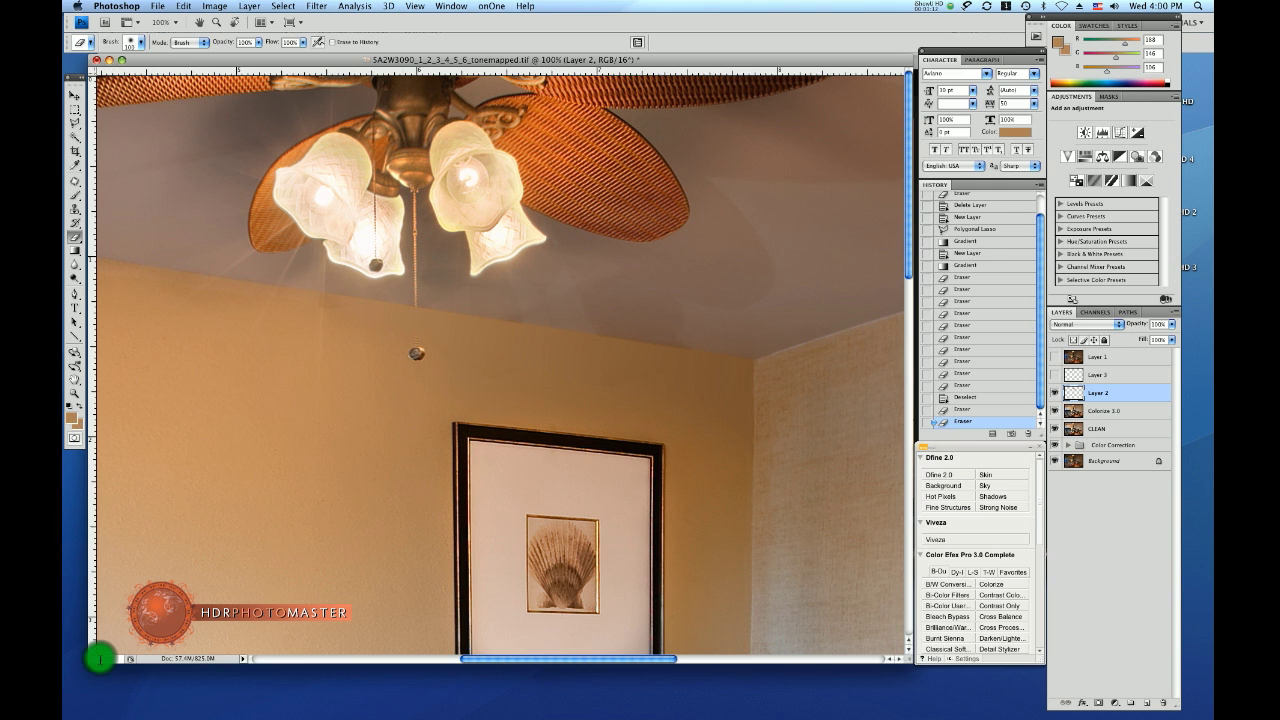
text(300)
key(Return)
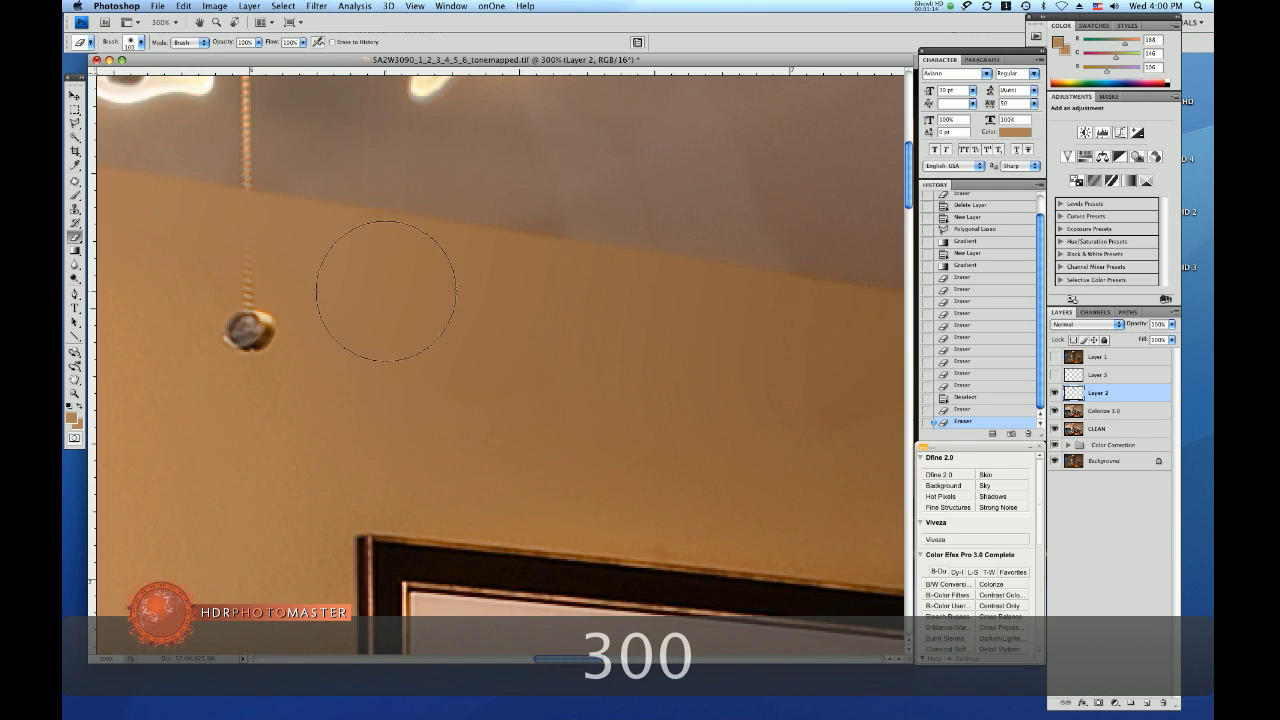
scroll(380, 337, left, 2)
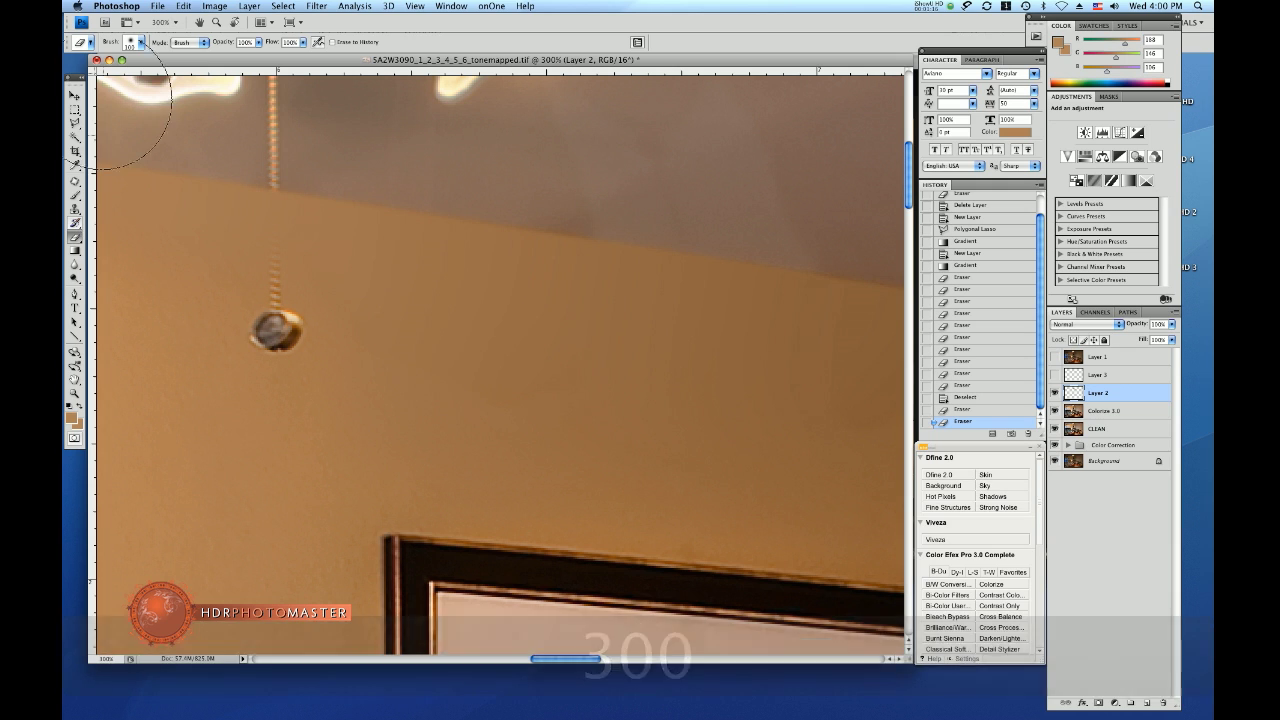
click(140, 43)
click(123, 156)
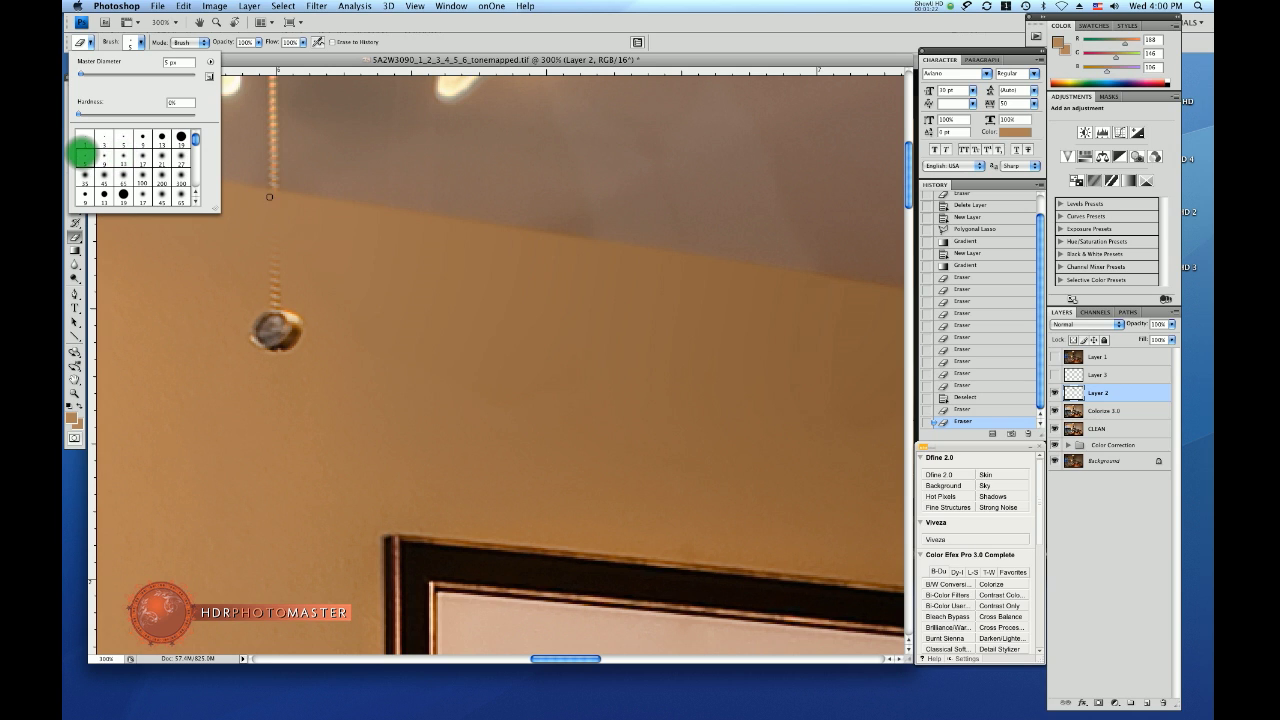
click(271, 198)
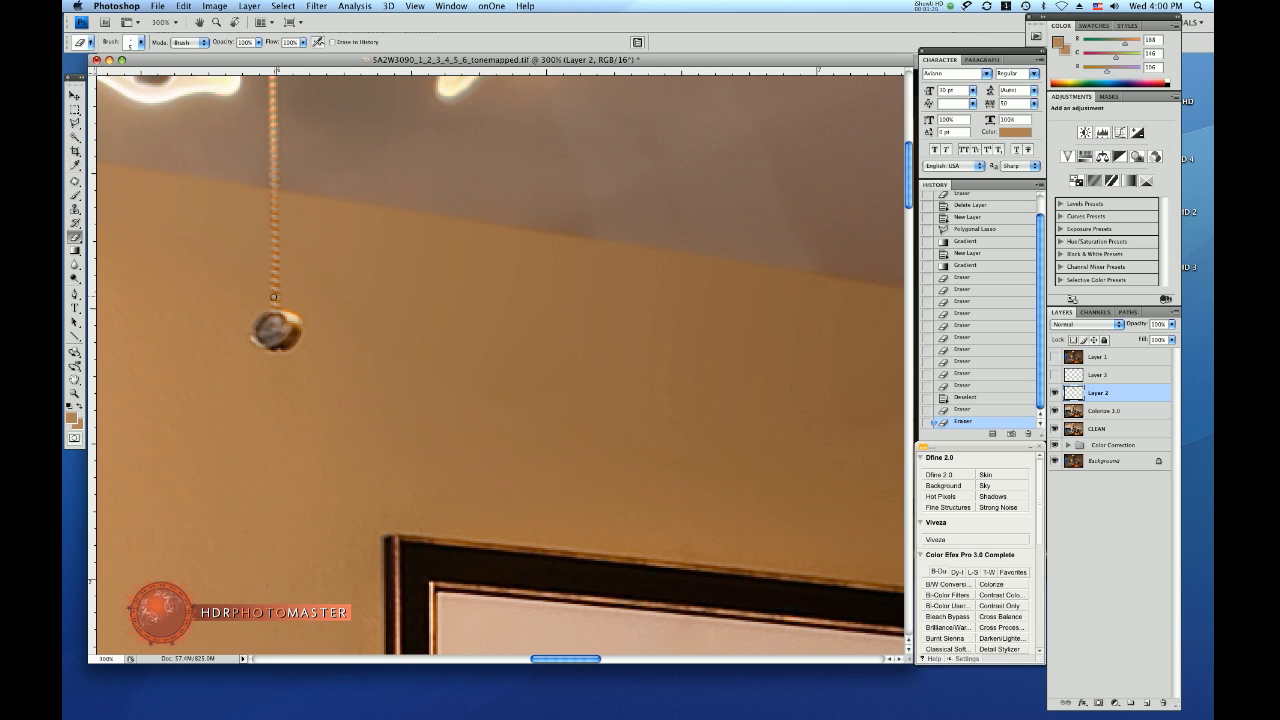
drag(273, 297, 277, 186)
click(271, 196)
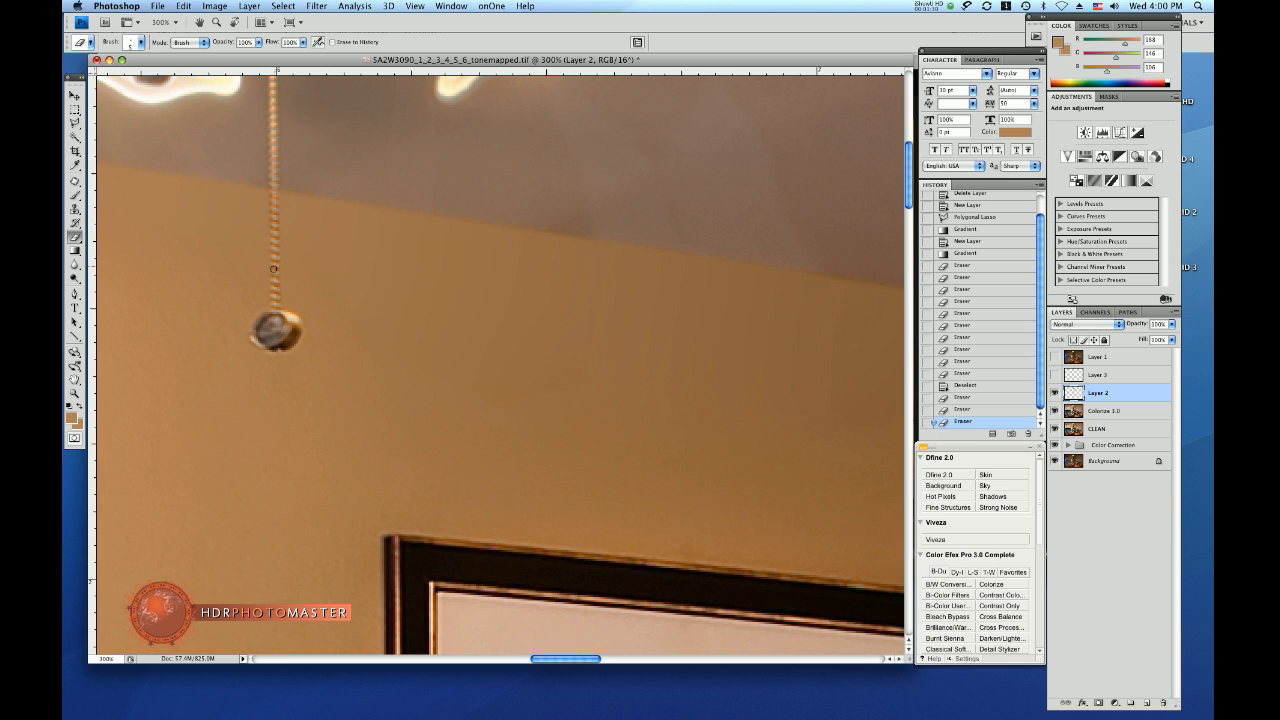
drag(273, 276, 267, 403)
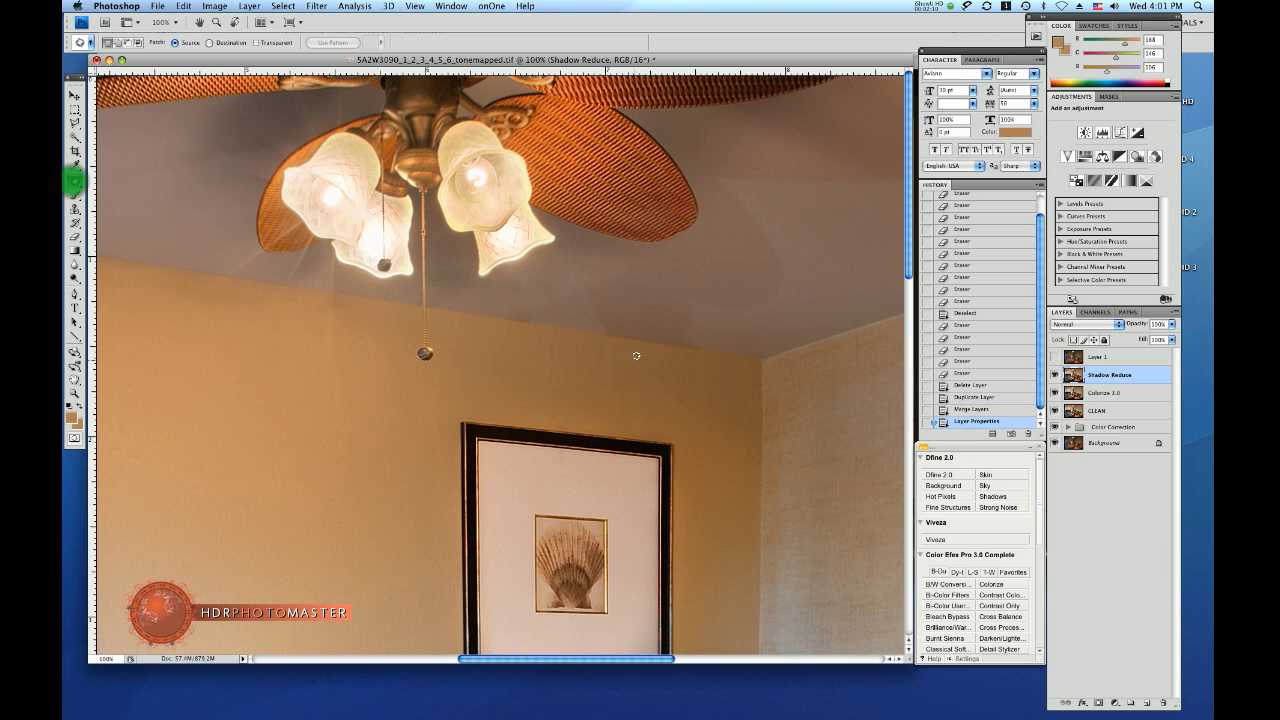
Patch the remaining uneven shadow areas of the wall on the Shadow Reduce layer with cleaner wall texture and clear the selection.
mouse_move(636, 356)
mouse_down()
mouse_move(705, 375)
mouse_move(643, 349)
mouse_move(641, 374)
mouse_move(420, 390)
mouse_up()
mouse_move(592, 361)
mouse_down()
mouse_move(548, 385)
mouse_move(700, 378)
mouse_move(575, 357)
mouse_move(590, 360)
mouse_move(313, 495)
mouse_up()
click(389, 466)
scroll(389, 466, down, 3)
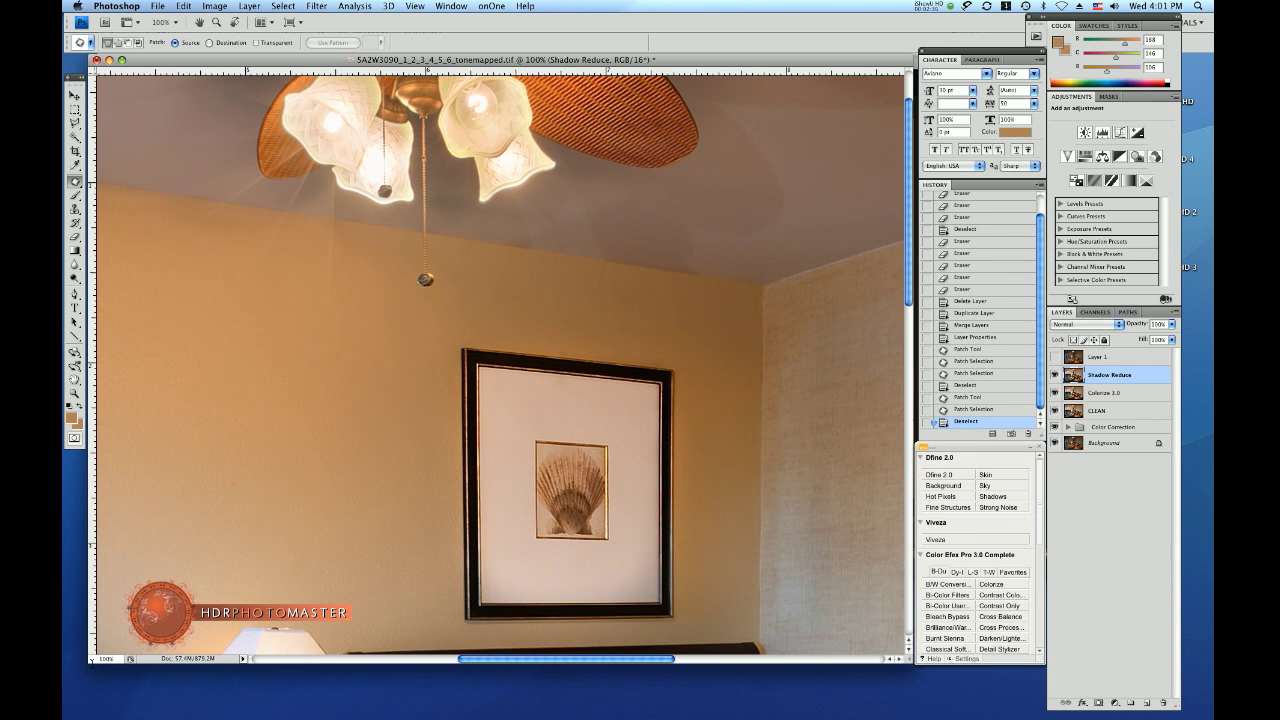
Create a new layer above Shadow Reduce and name it Ceiling.
click(102, 658)
text(33)
key(Return)
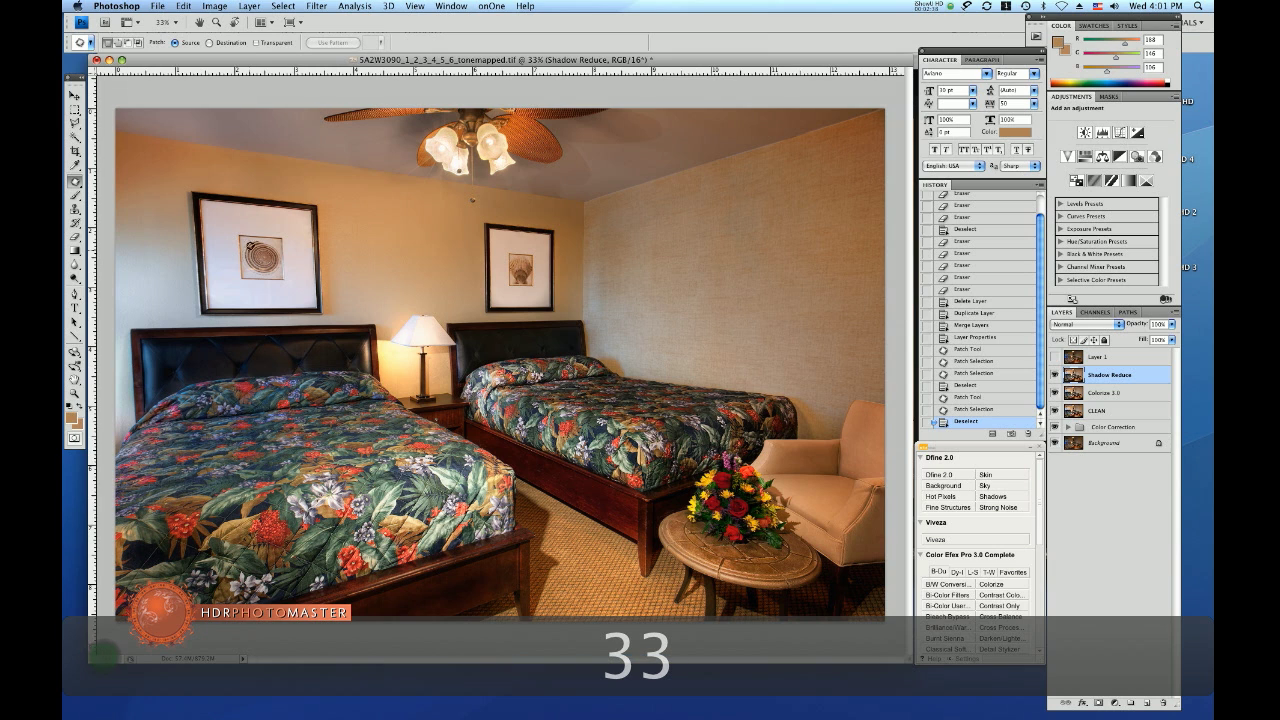
click(75, 95)
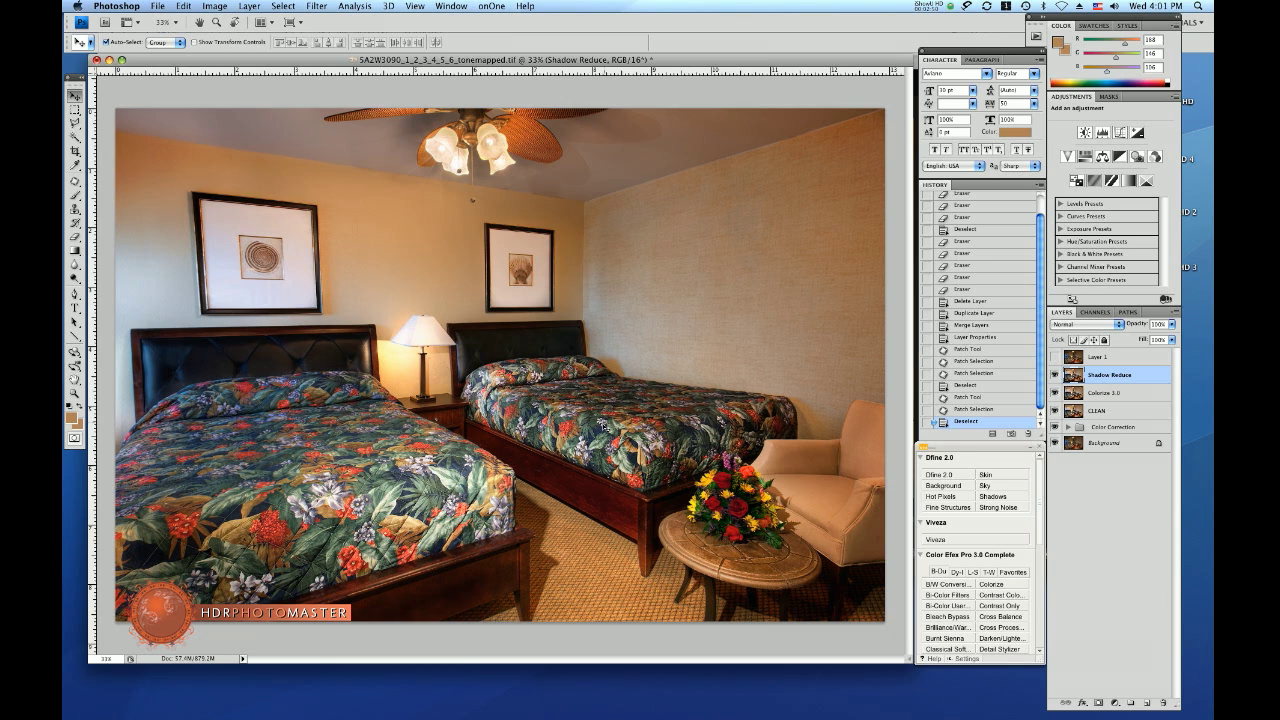
click(798, 171)
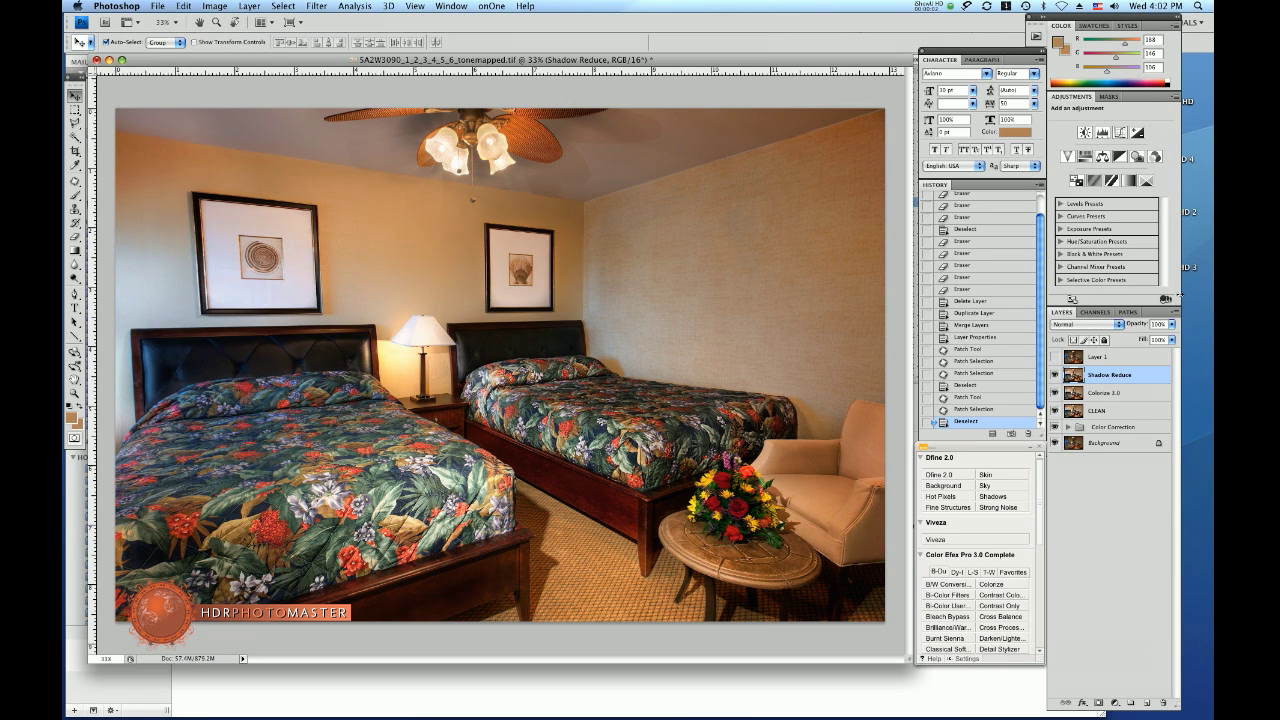
click(1175, 312)
click(1066, 312)
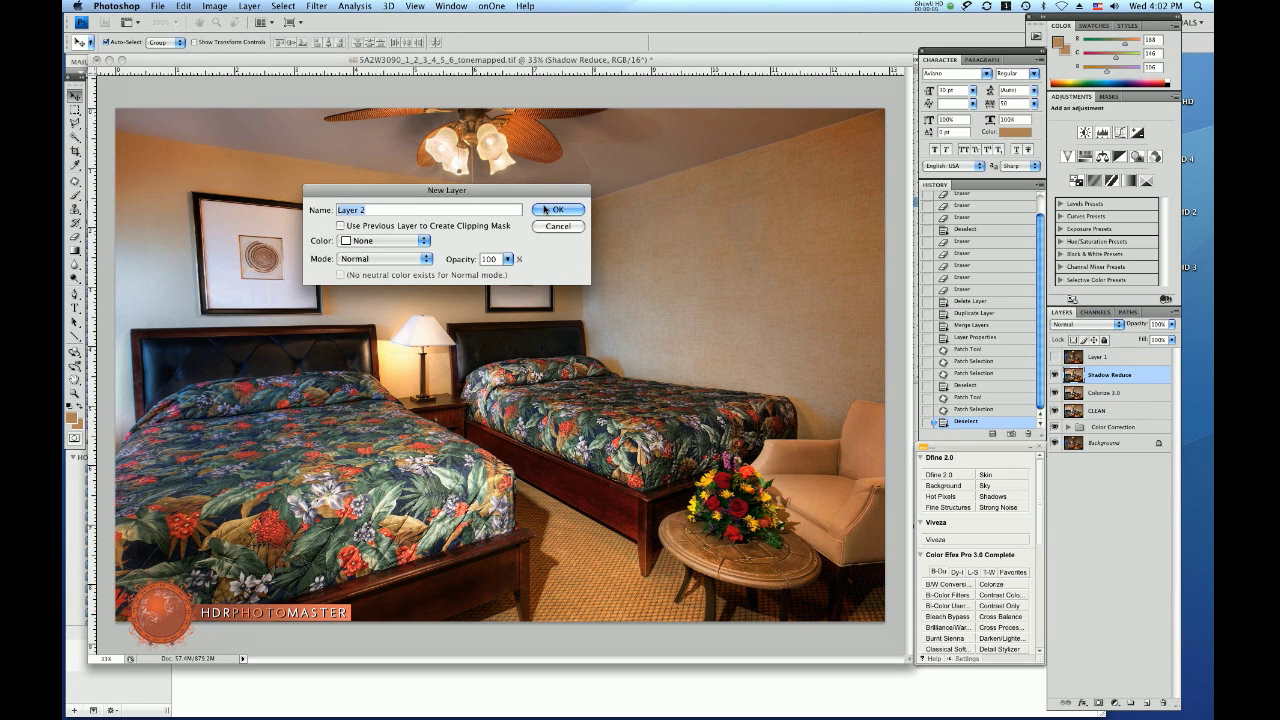
click(546, 209)
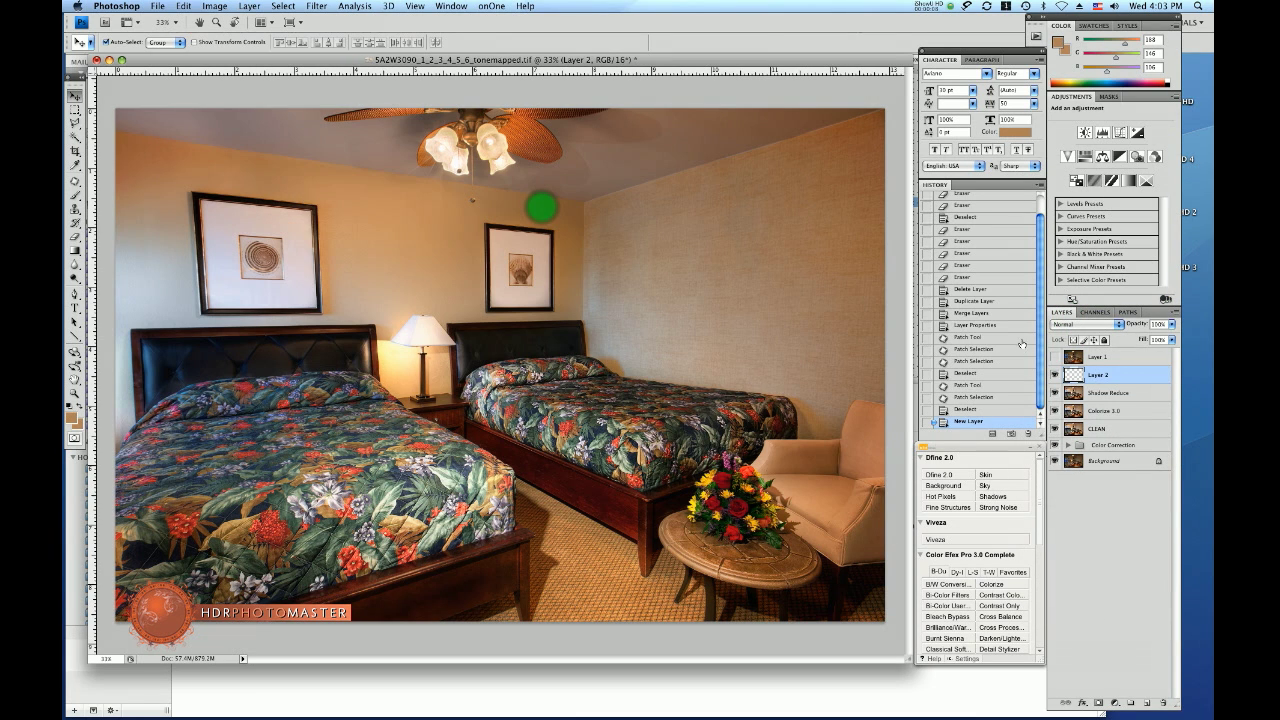
double_click(1096, 375)
text(Ce)
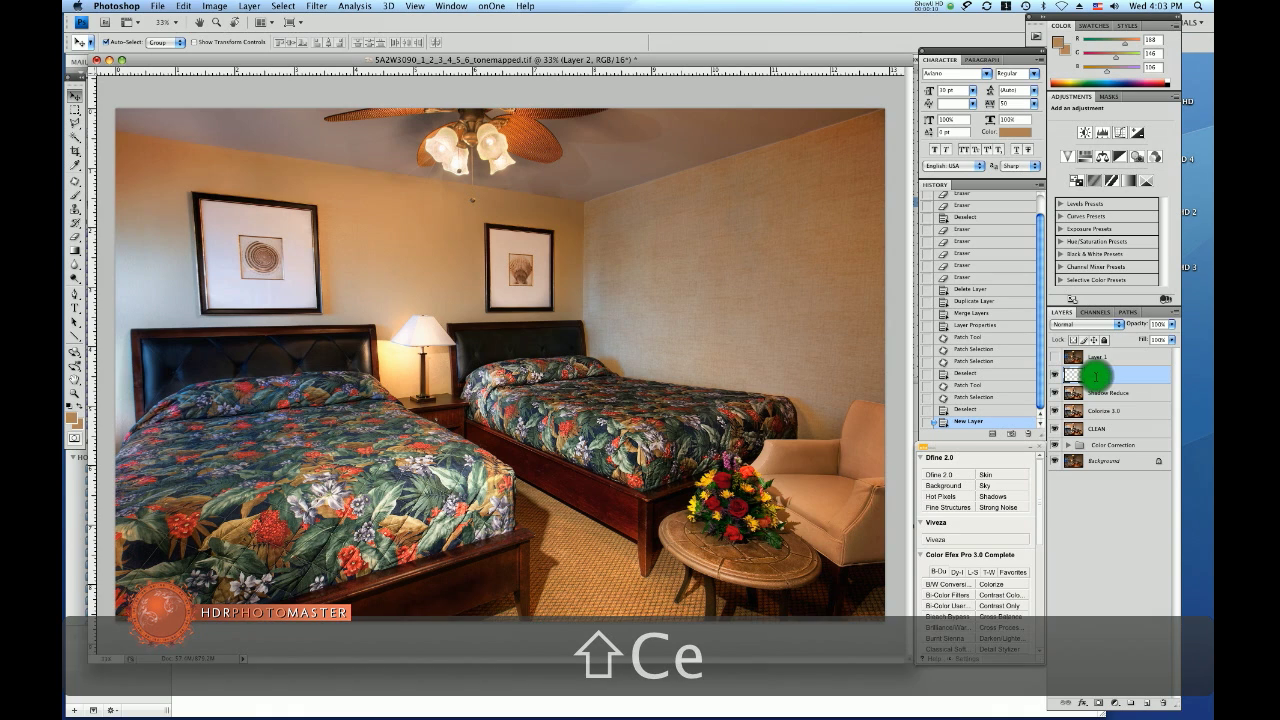
text(iling)
key(Return)
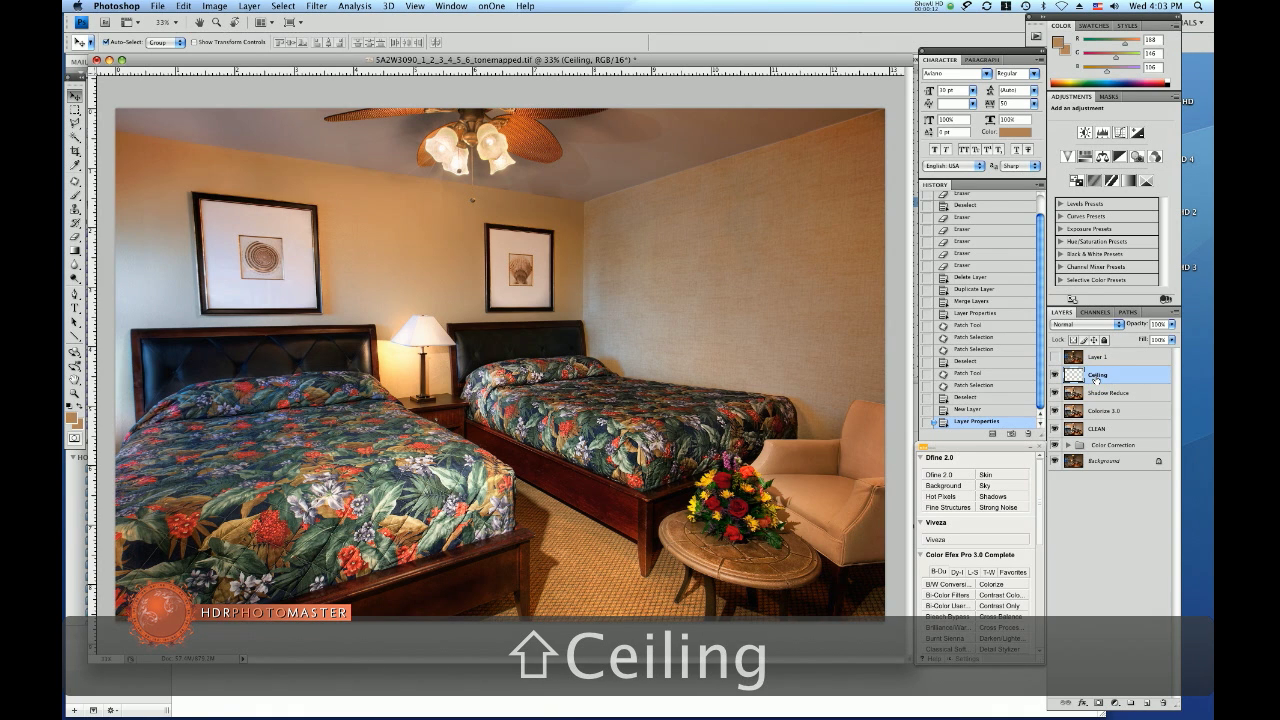
Outline the whole ceiling, including the fan, with a Polygonal Lasso selection along the edges of both walls.
click(76, 122)
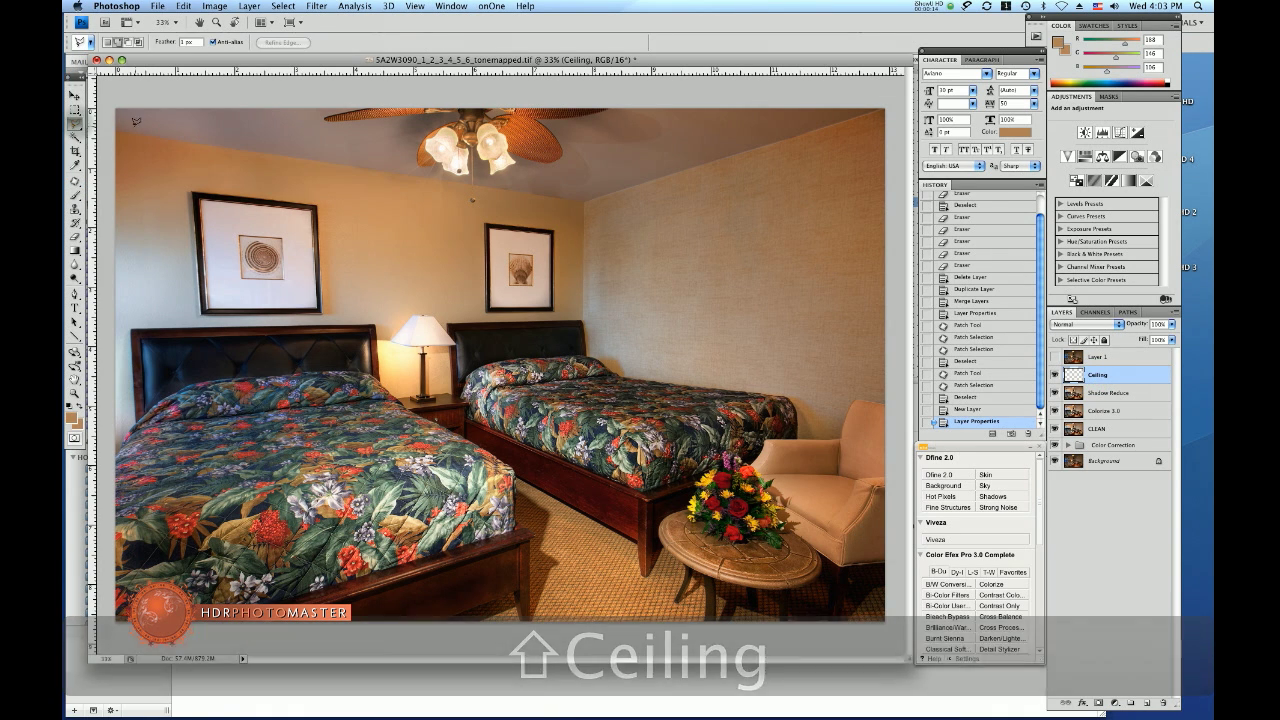
click(116, 129)
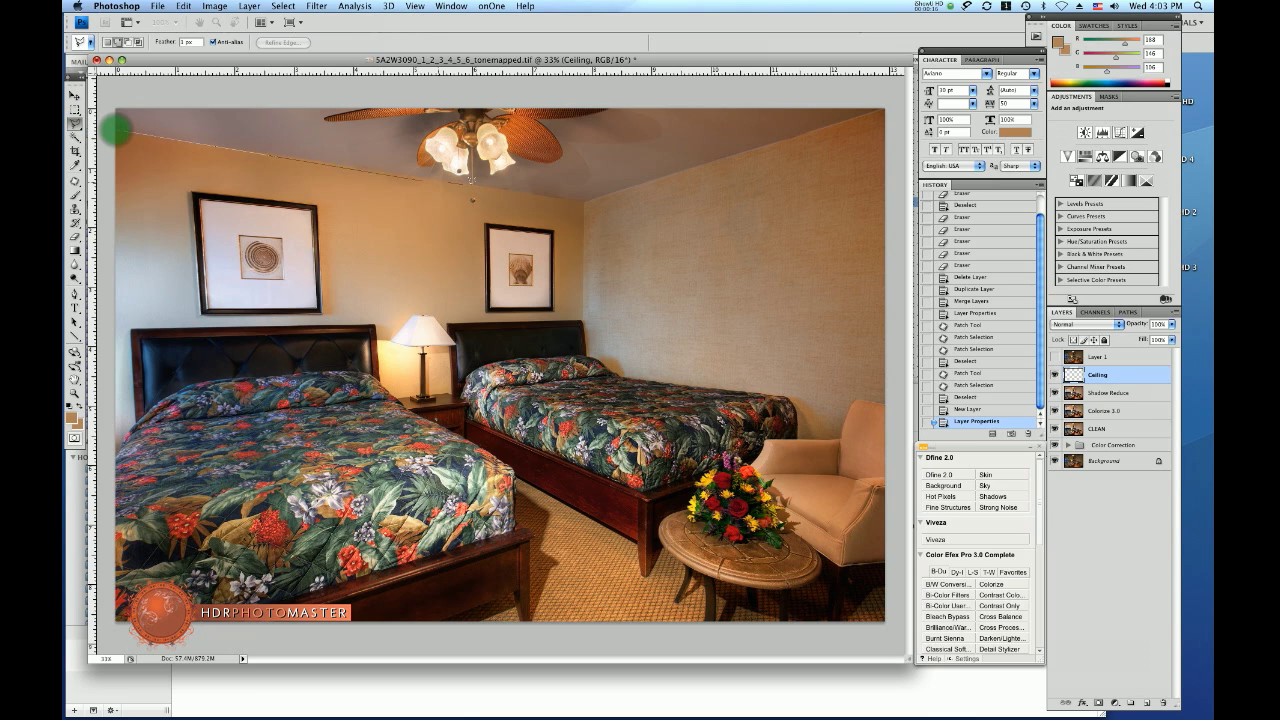
click(585, 196)
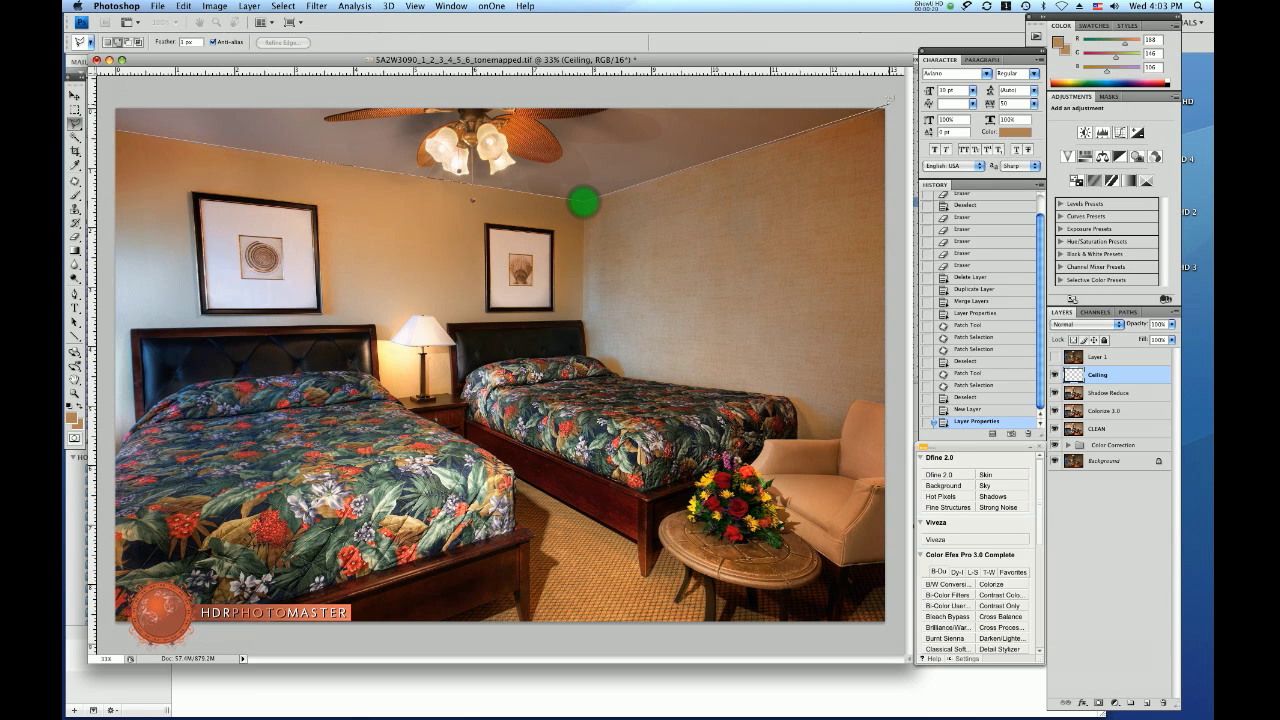
click(886, 104)
click(589, 88)
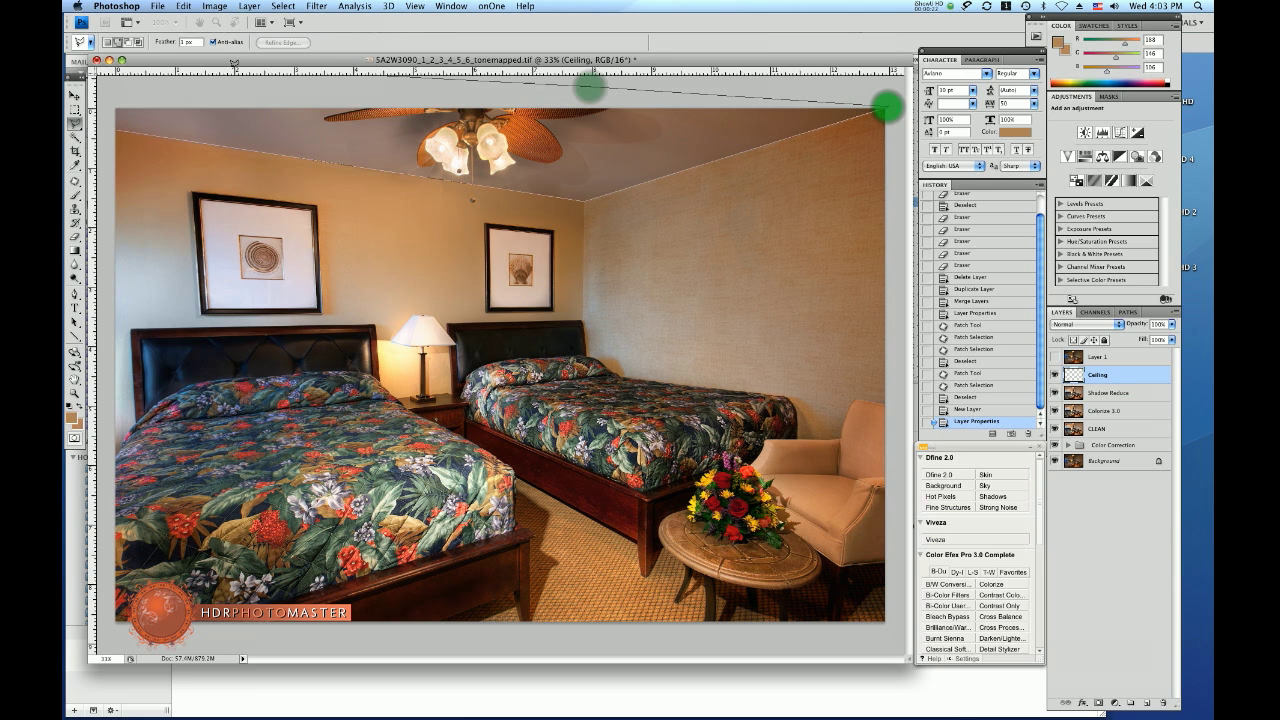
click(107, 96)
click(112, 124)
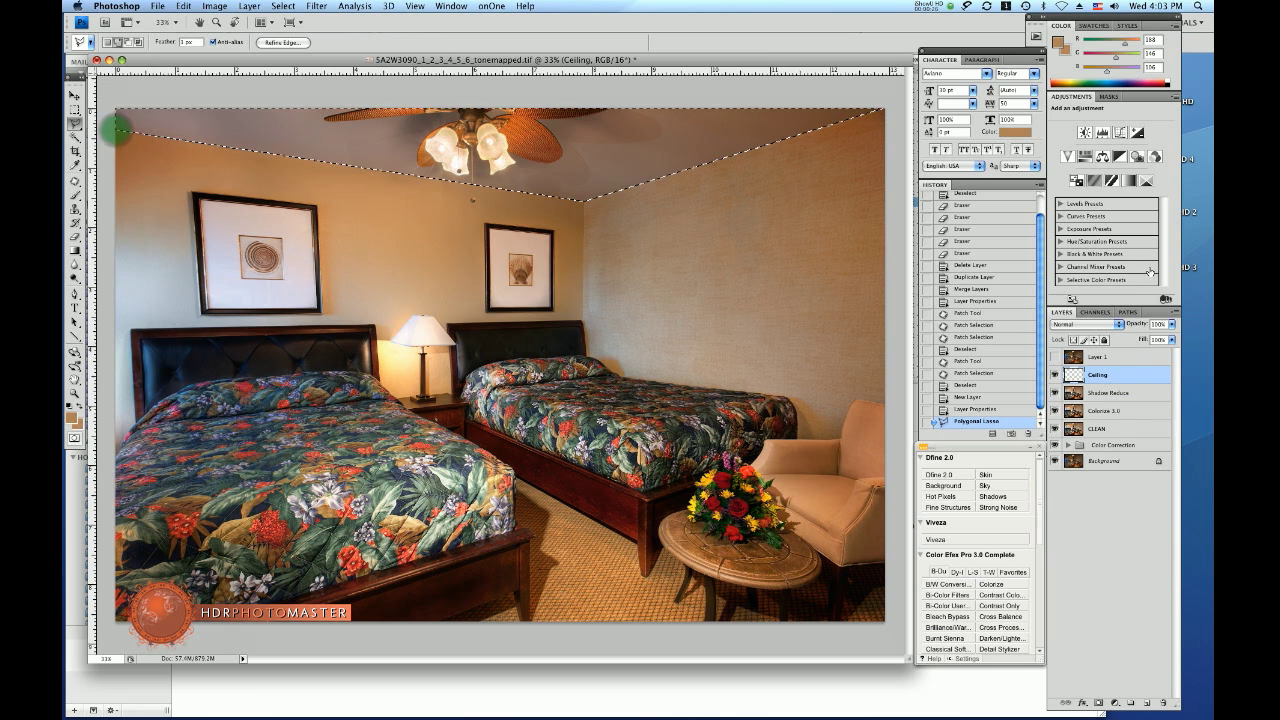
For a ceiling gradient, sample foreground colour 78533a at the ceiling's right end and set the background to a99c9c, based on its left end.
click(75, 249)
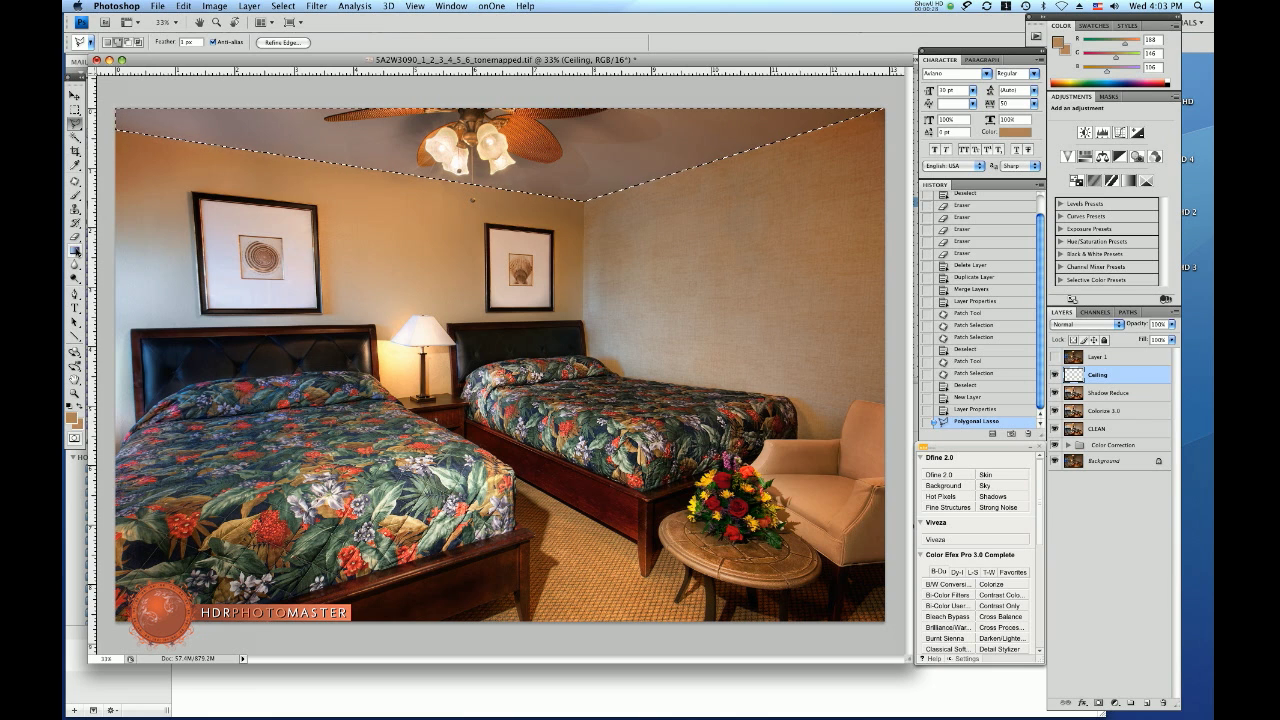
click(73, 415)
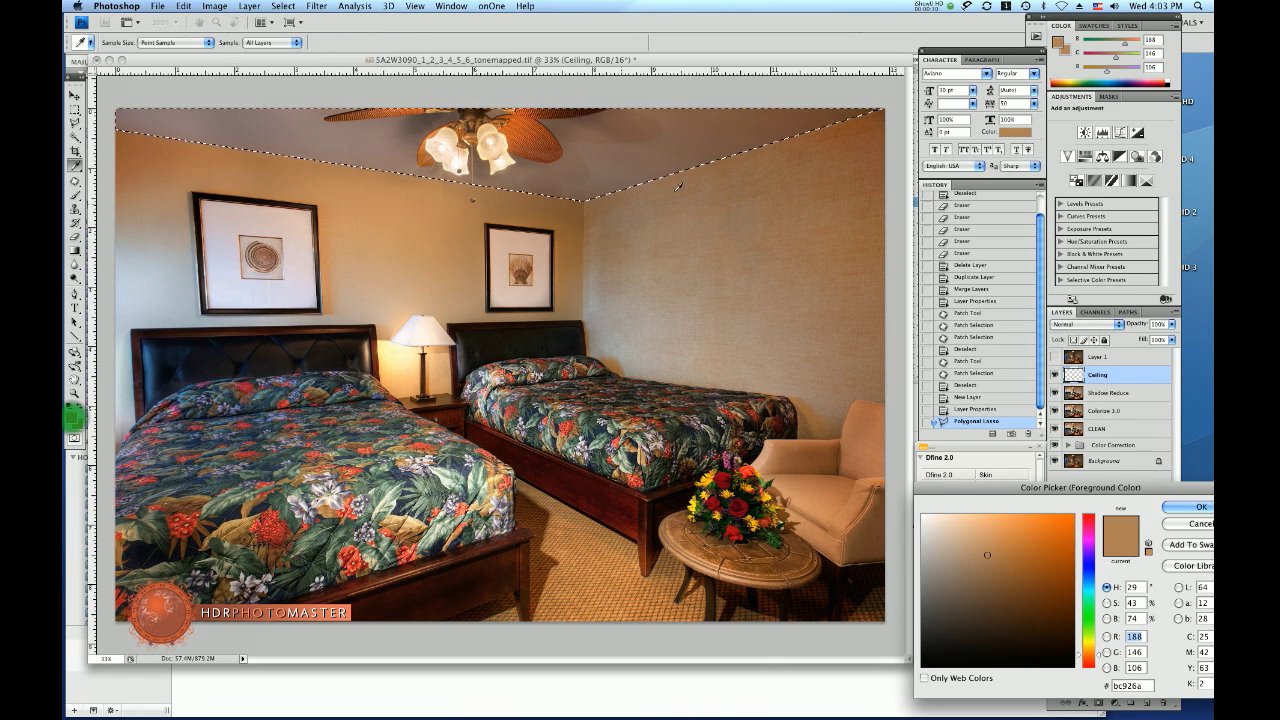
click(848, 112)
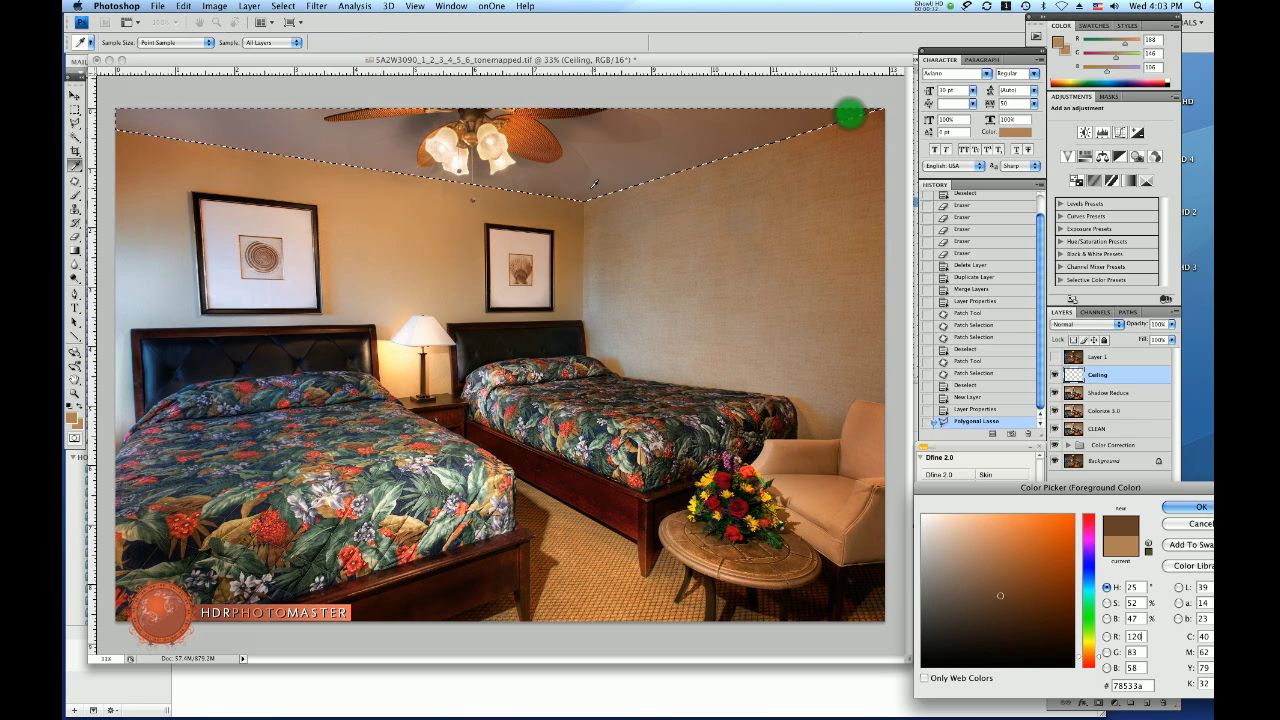
click(1195, 506)
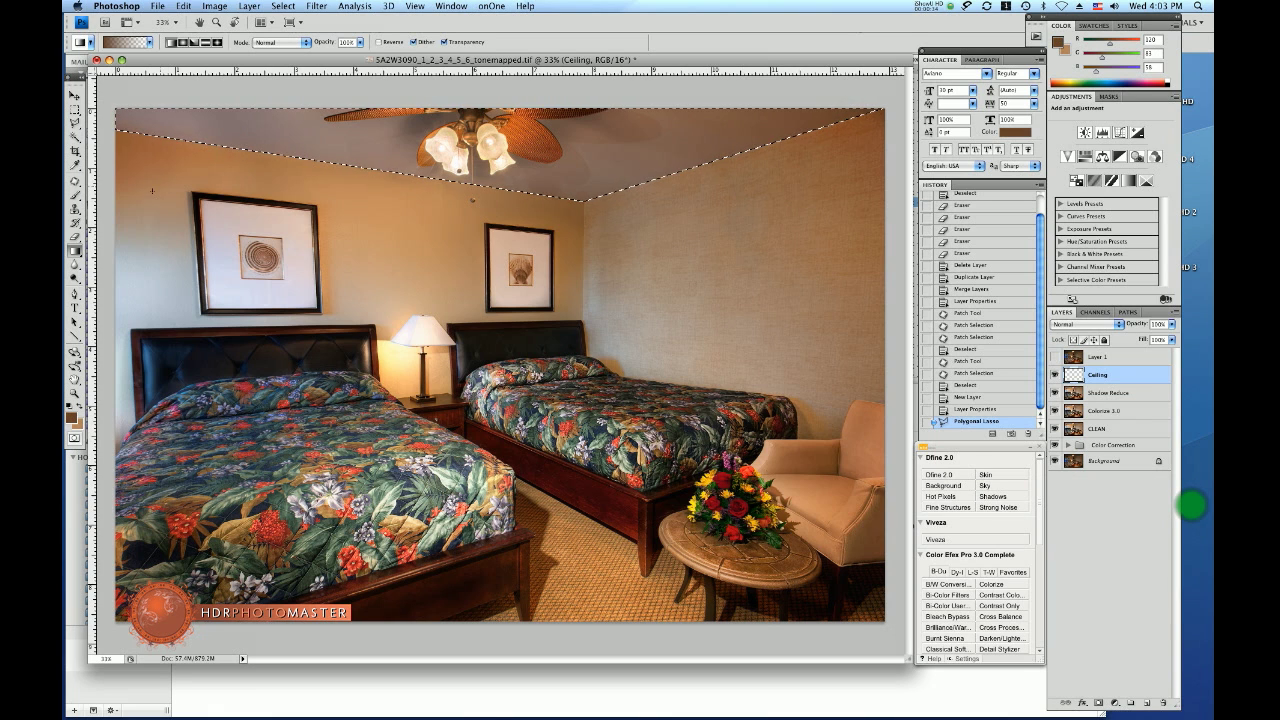
click(78, 422)
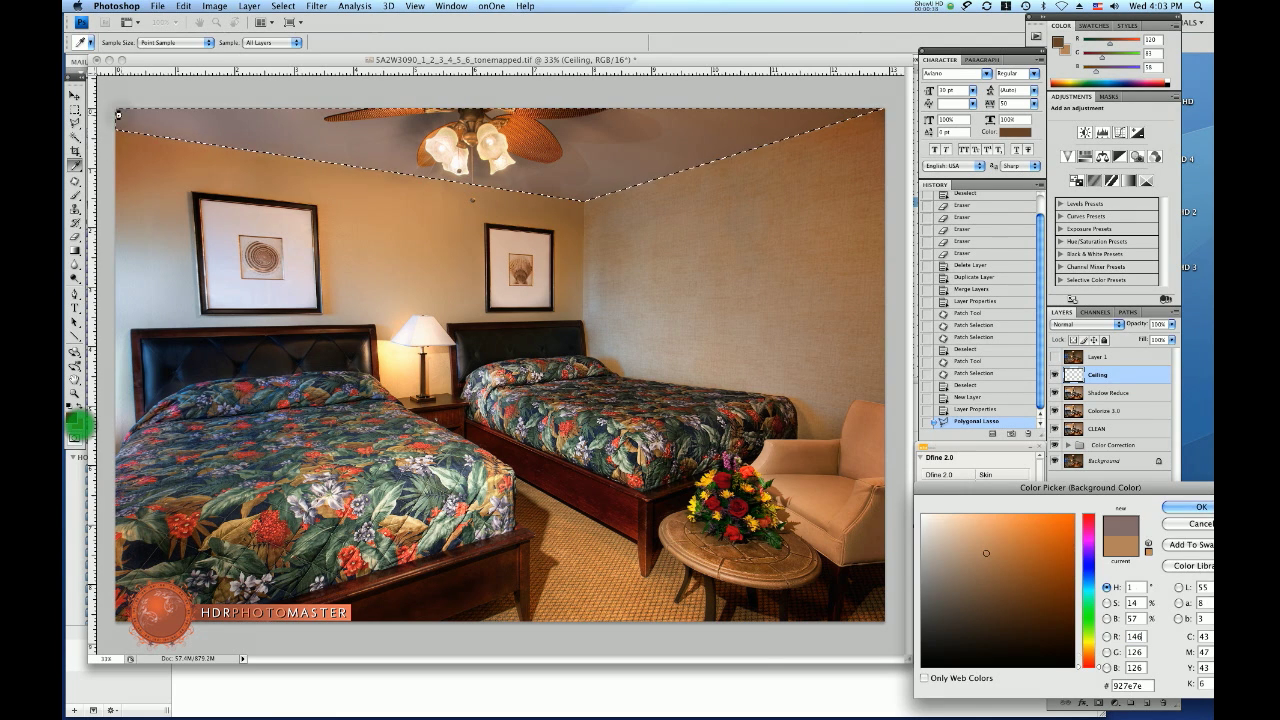
click(119, 116)
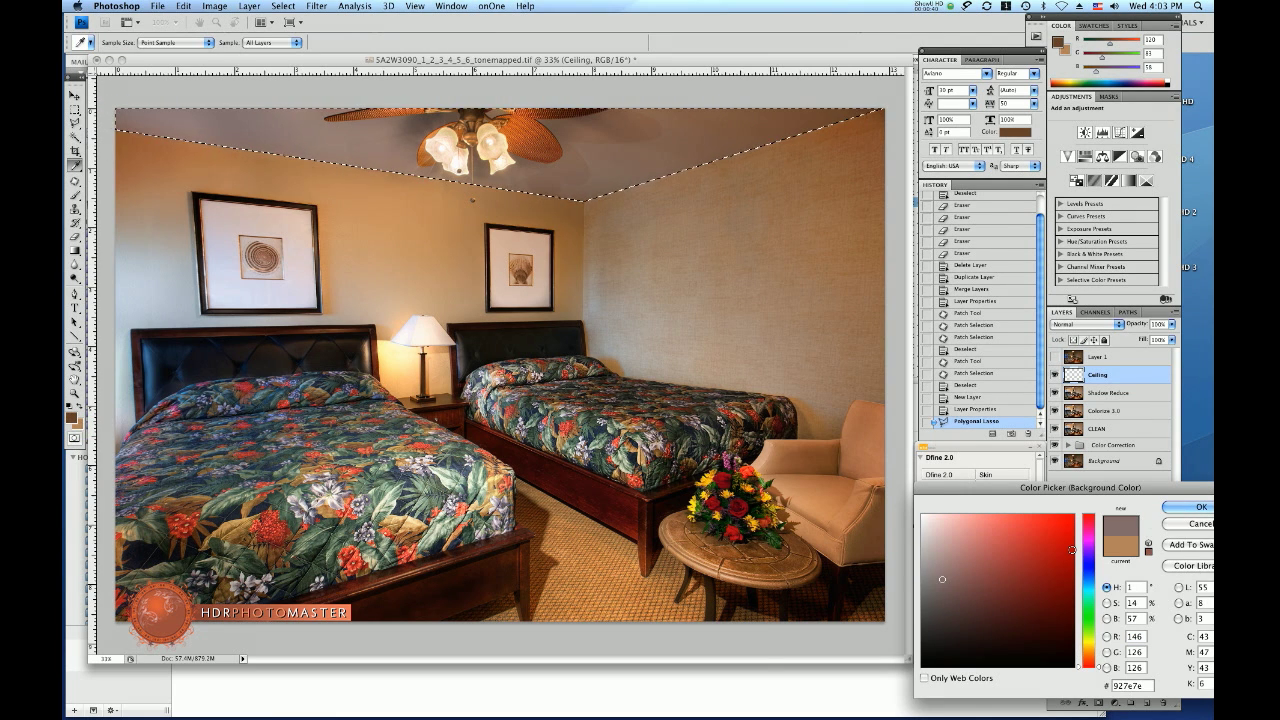
click(932, 566)
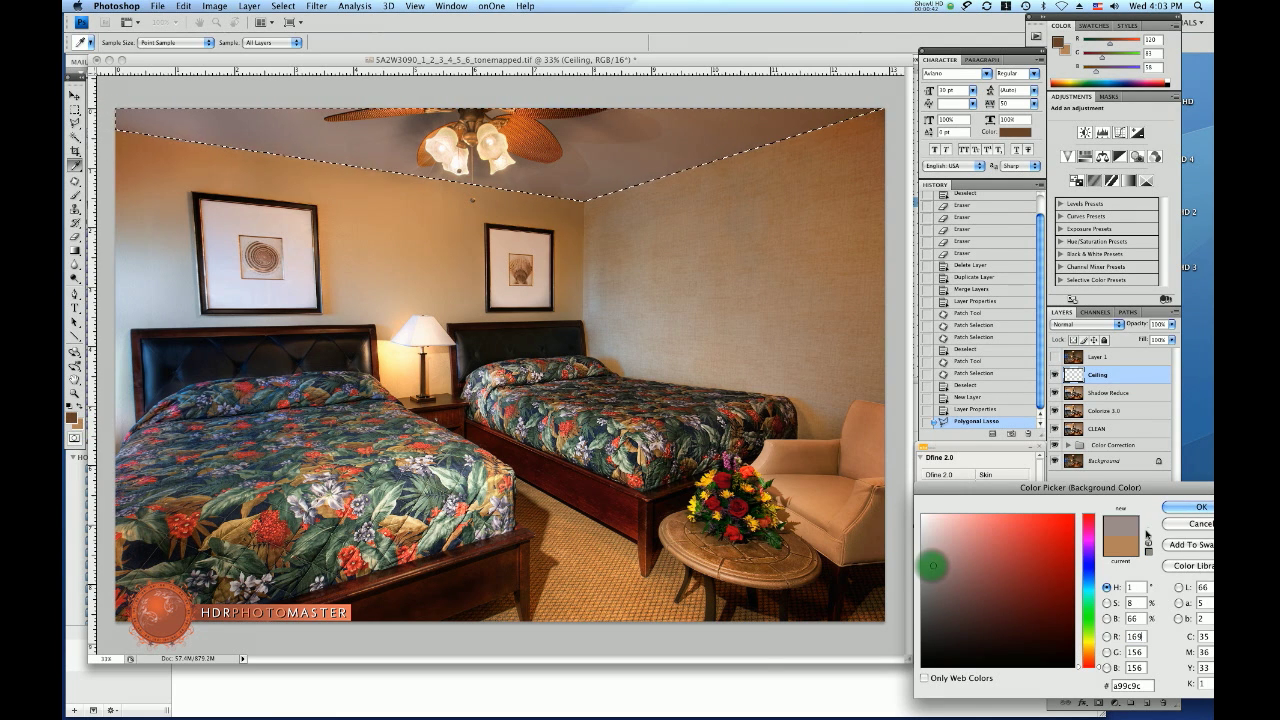
click(1178, 508)
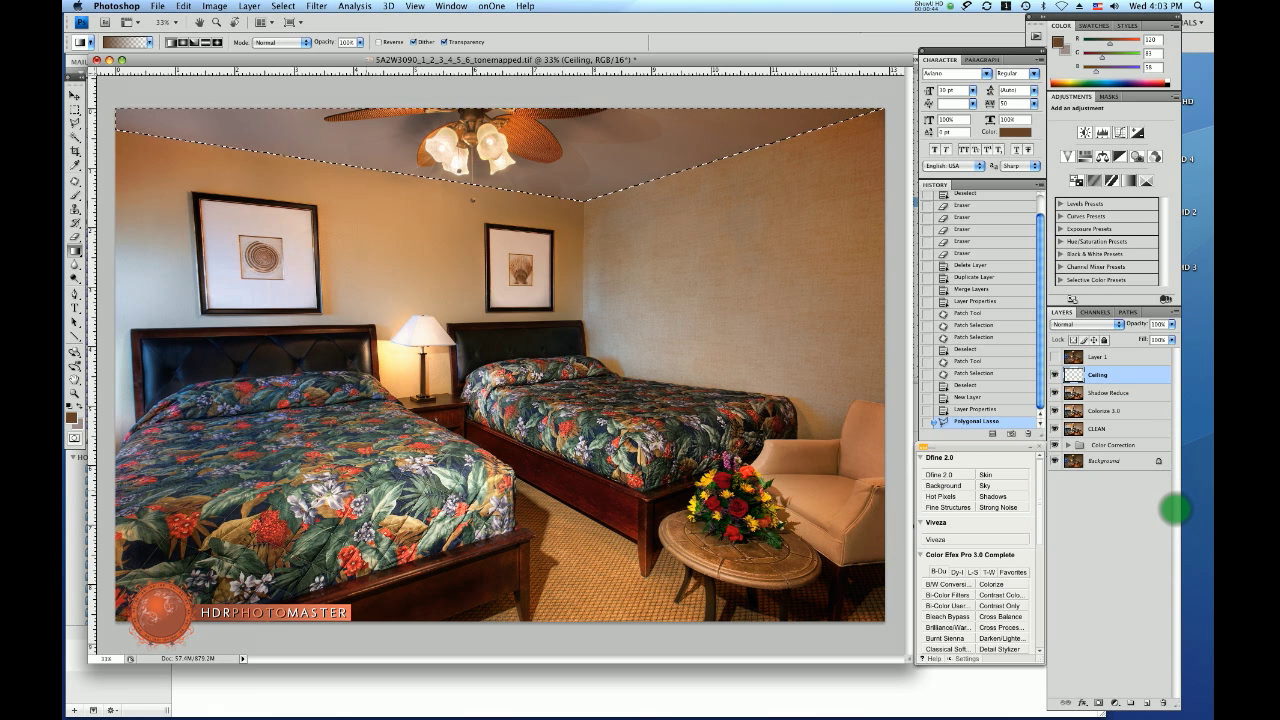
Lighten the foreground colour to 9d7a61 and fill the ceiling selection with a gradient running across its width.
click(73, 414)
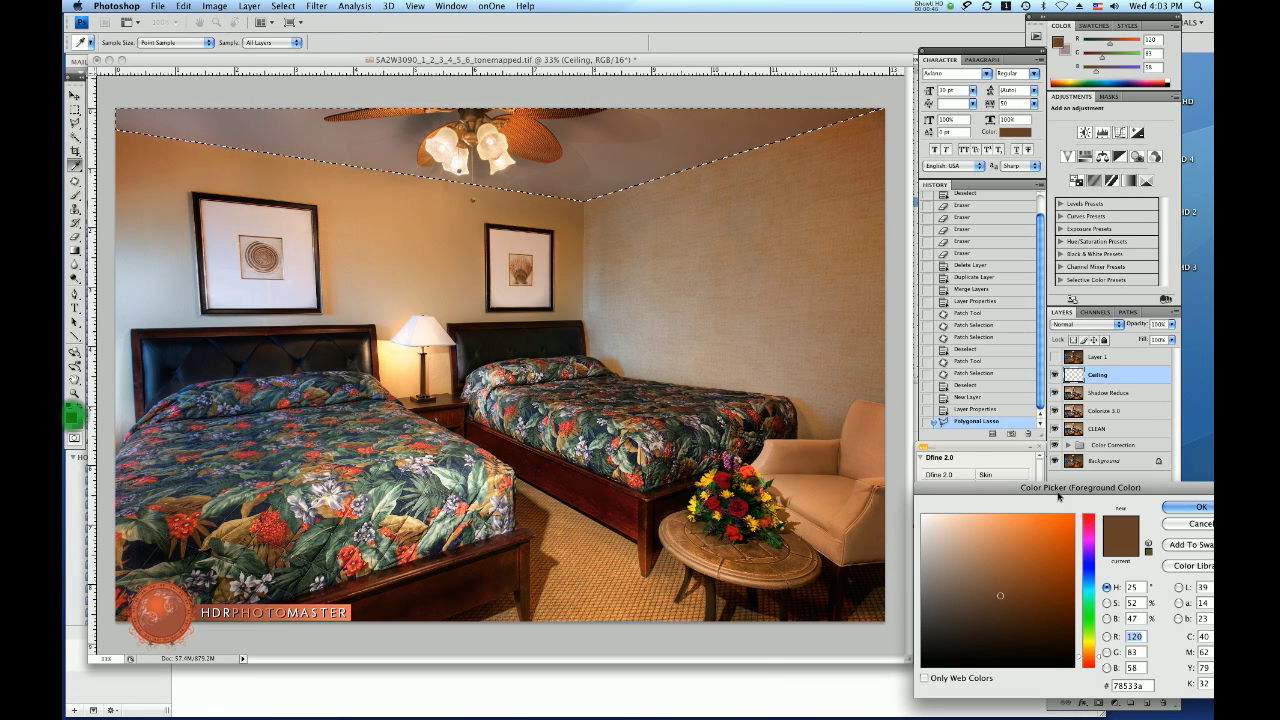
click(980, 574)
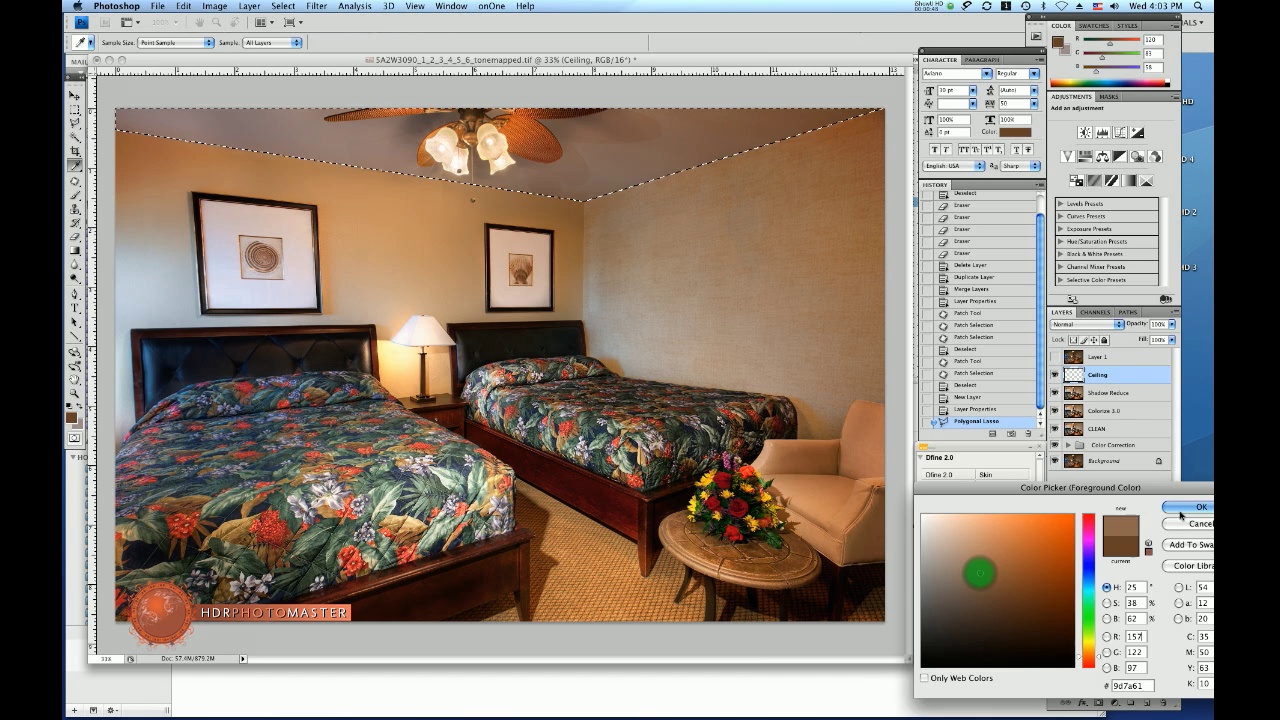
click(1168, 509)
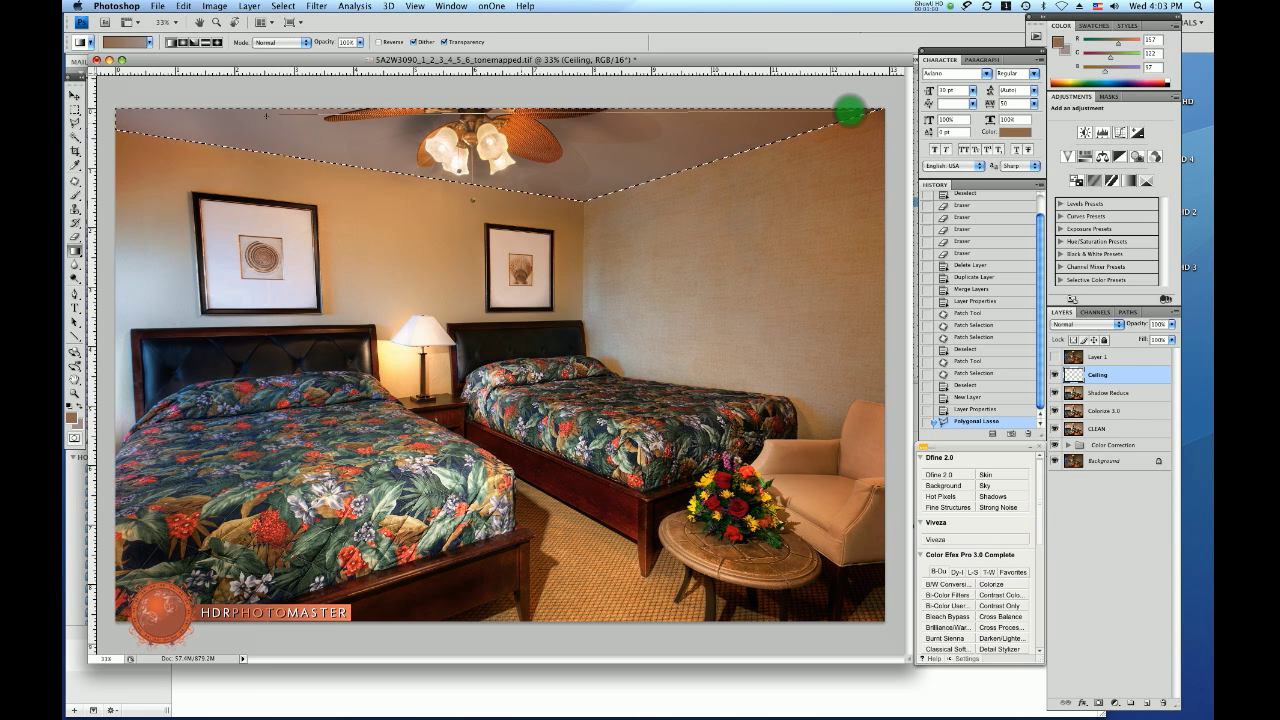
drag(124, 125, 156, 121)
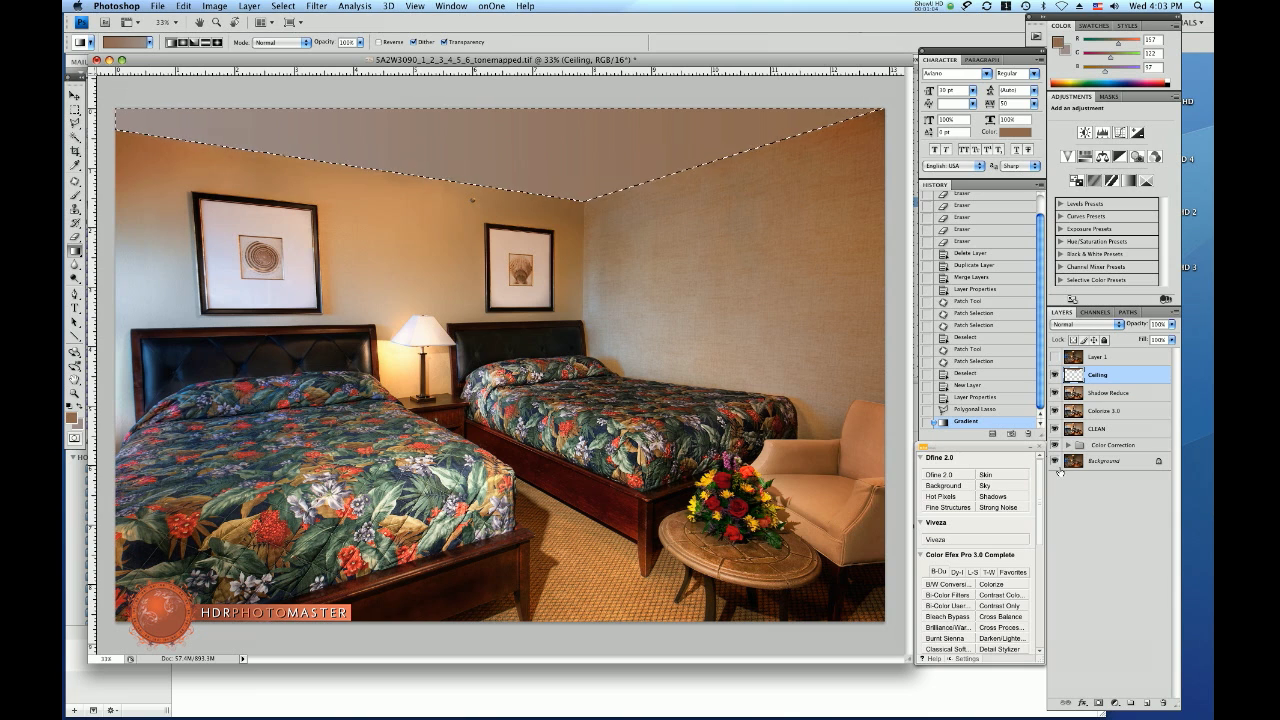
Hide the Ceiling layer, sample foreground colour 856857 at the corner where ceiling and walls meet, and choose the foreground-to-transparent gradient.
click(1054, 375)
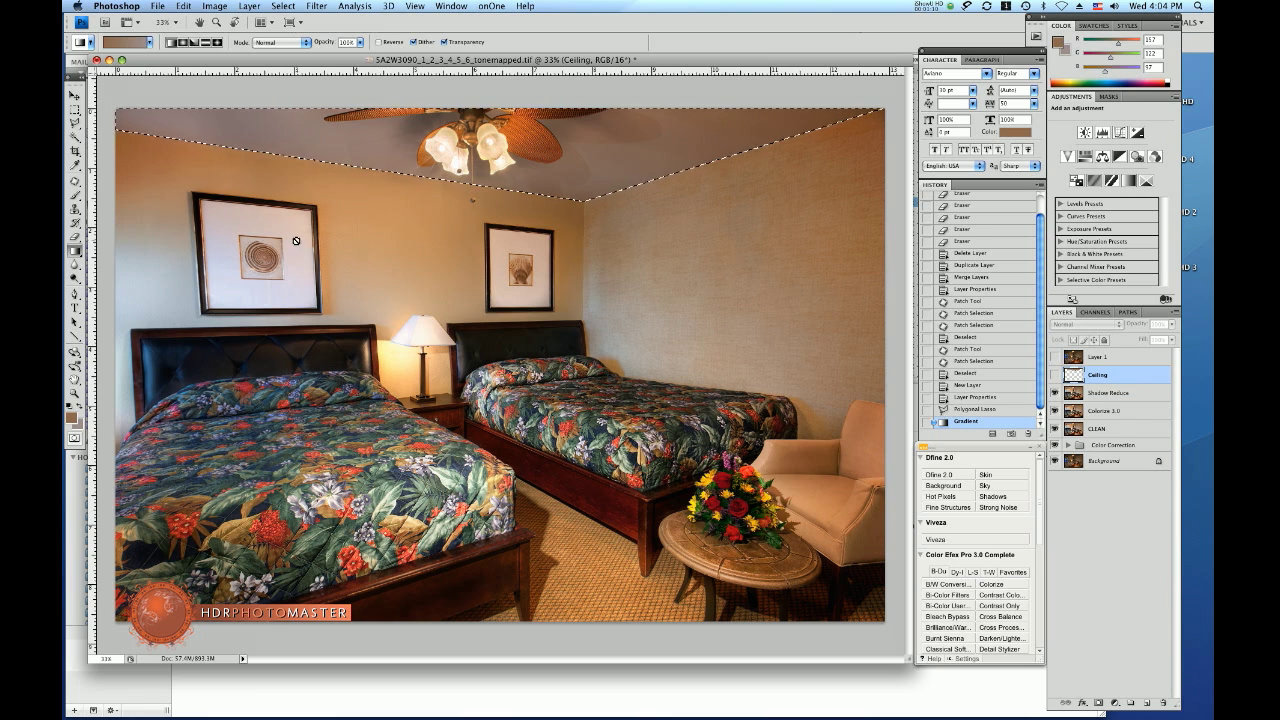
click(72, 416)
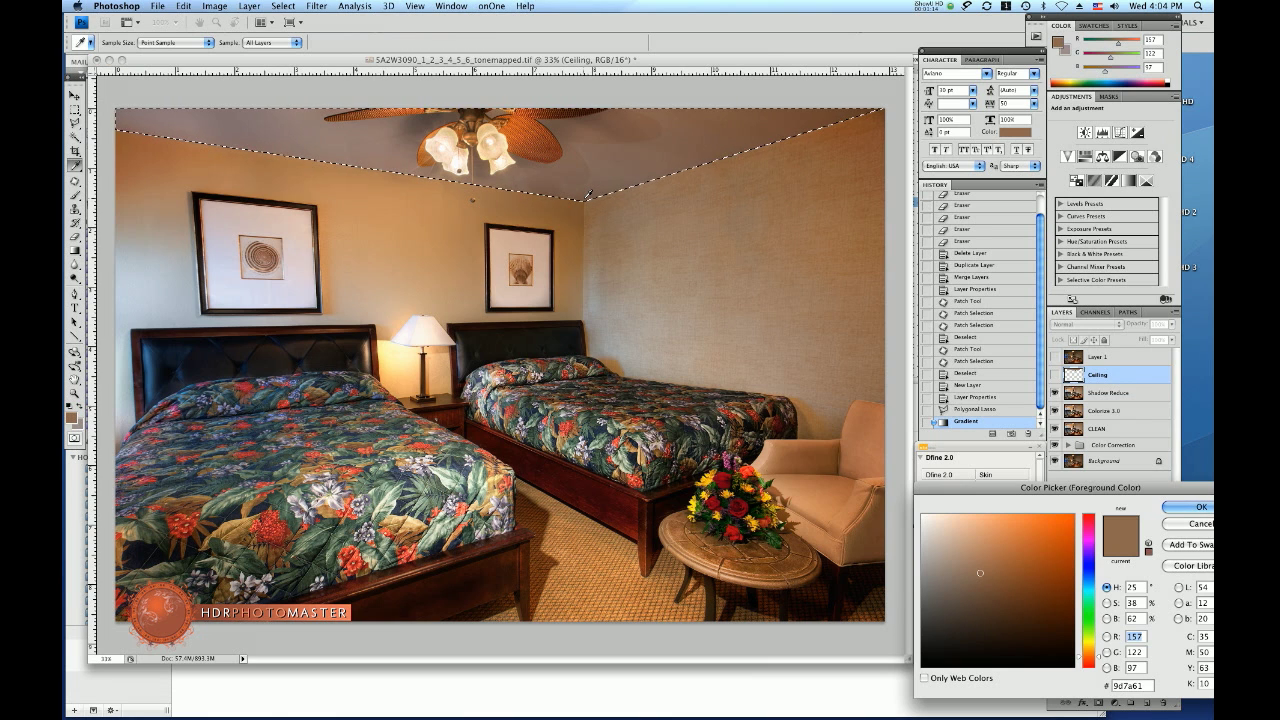
click(586, 195)
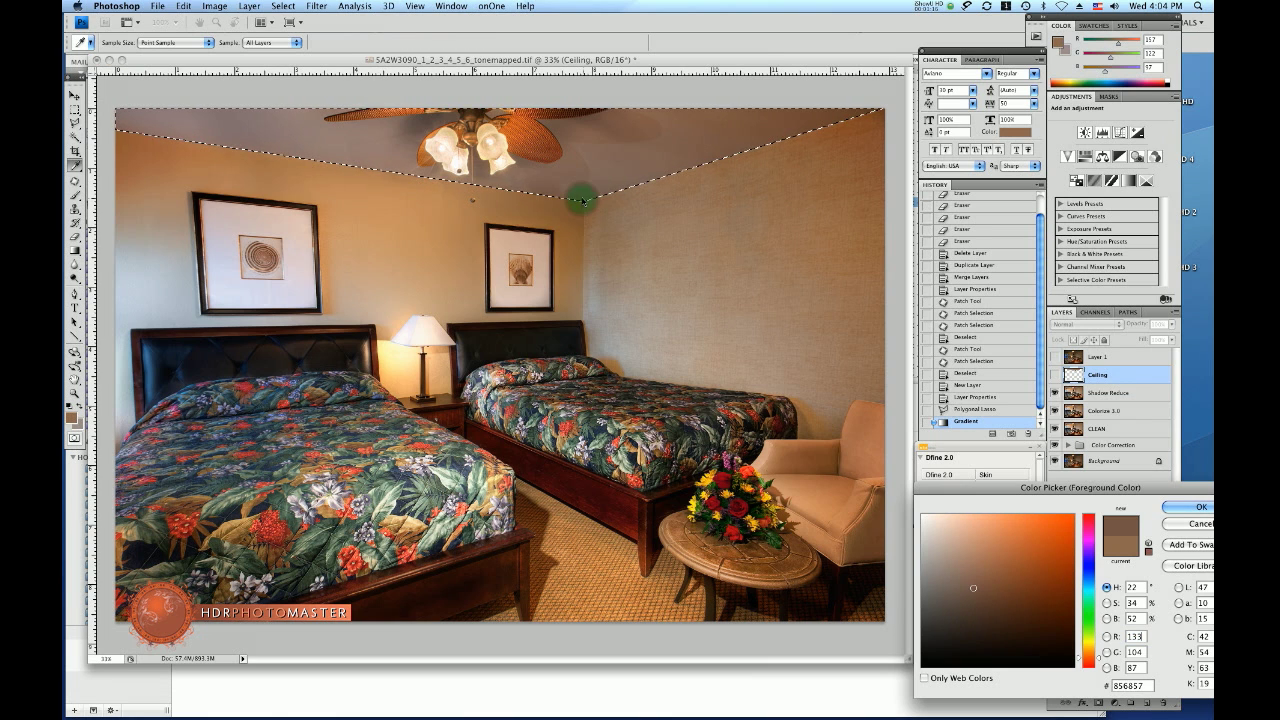
click(1168, 508)
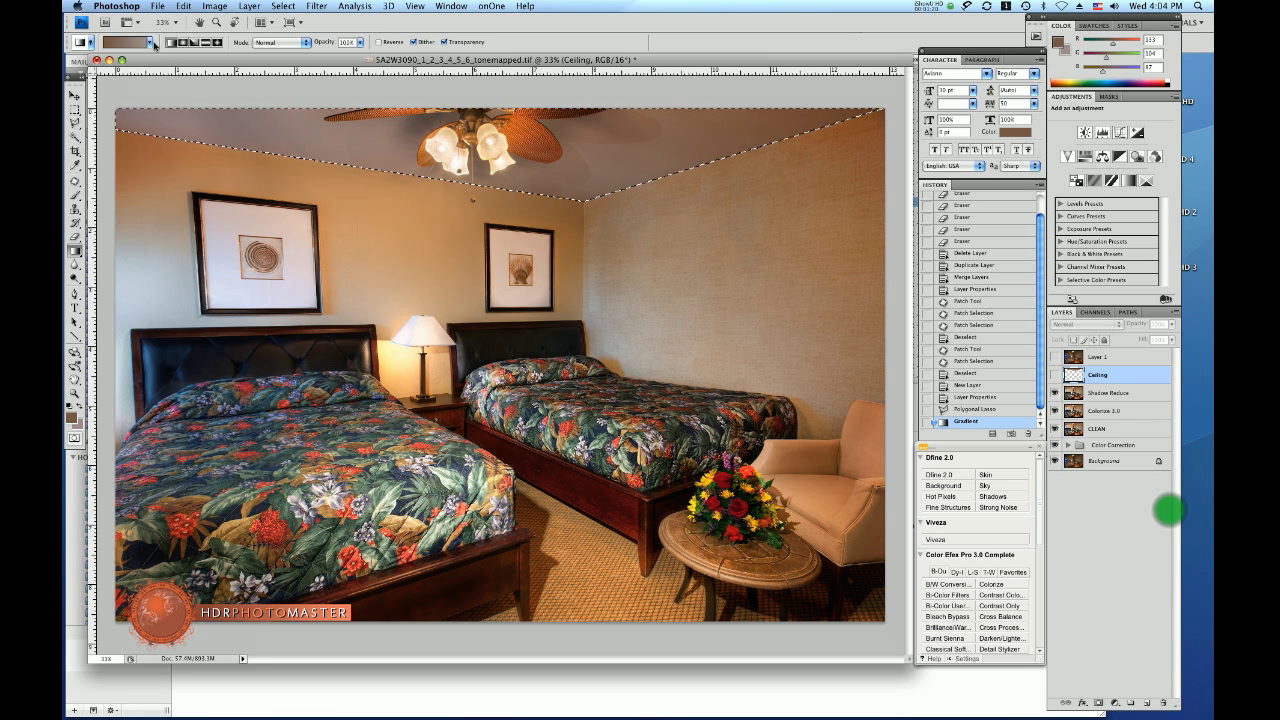
click(149, 42)
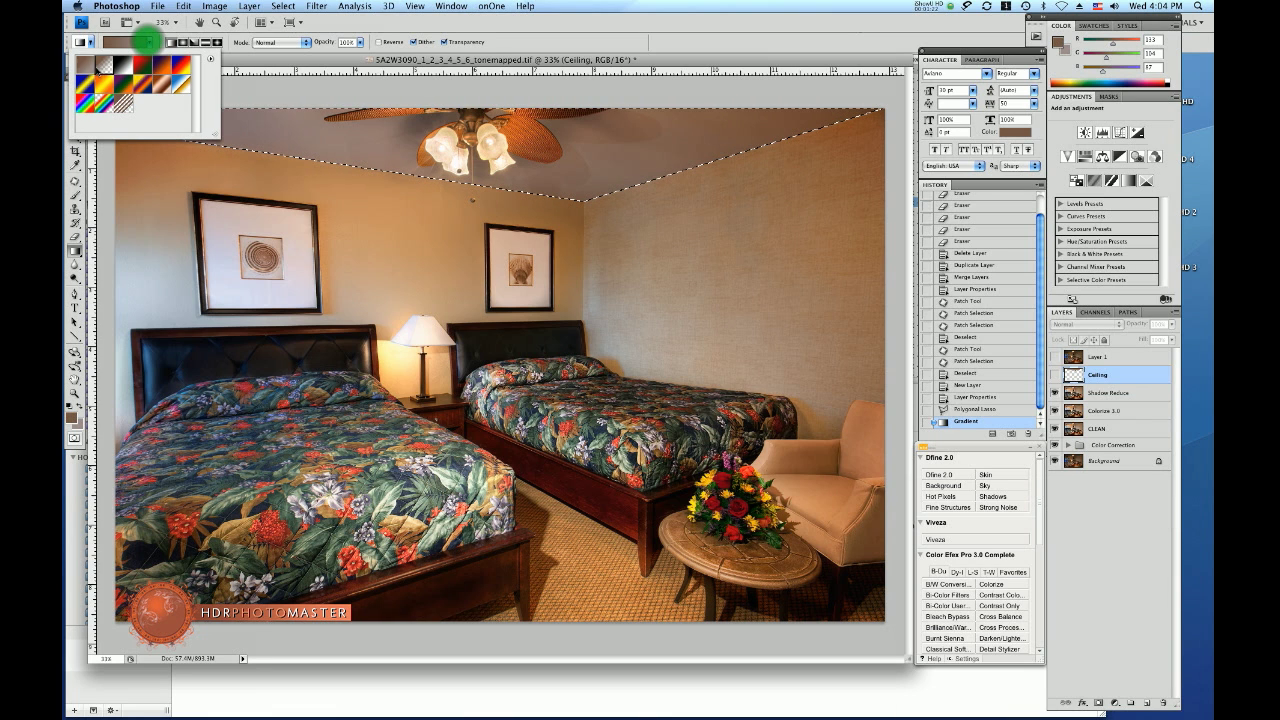
click(98, 68)
click(149, 42)
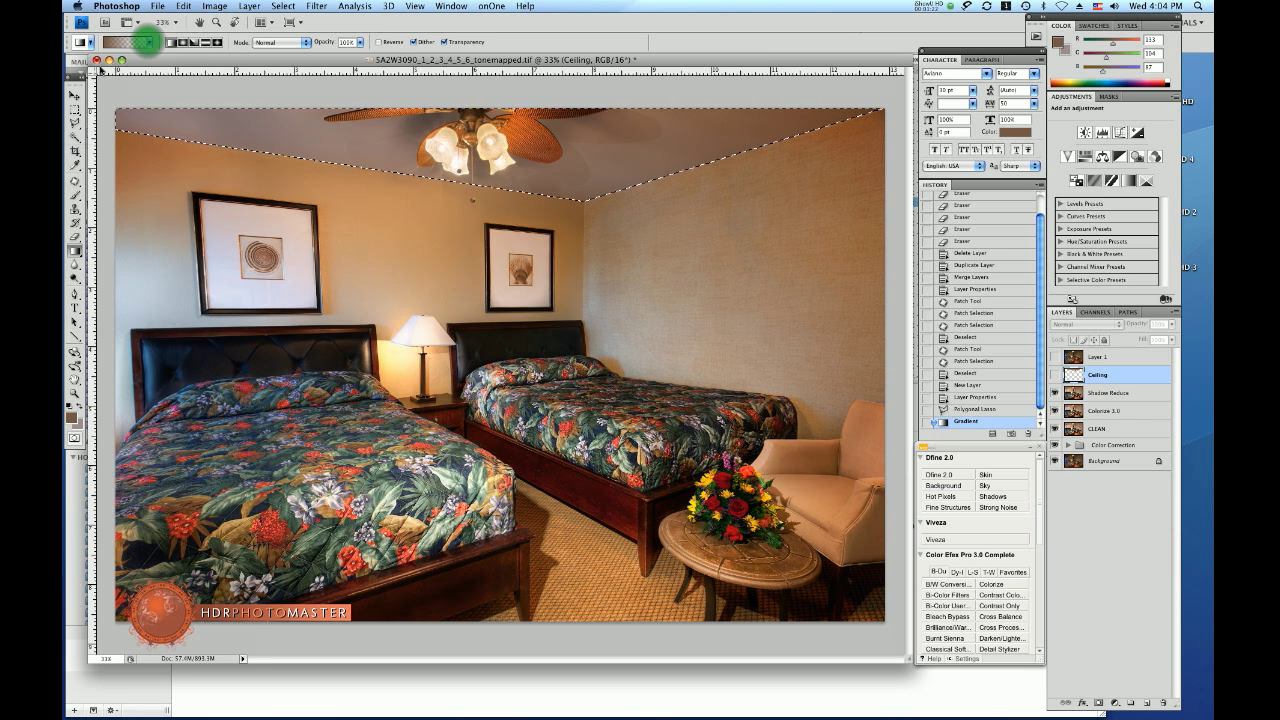
Show the Ceiling layer and add several short upward gradients from the walls into the ceiling's lower edge around the room corner.
click(1054, 374)
drag(525, 222, 526, 175)
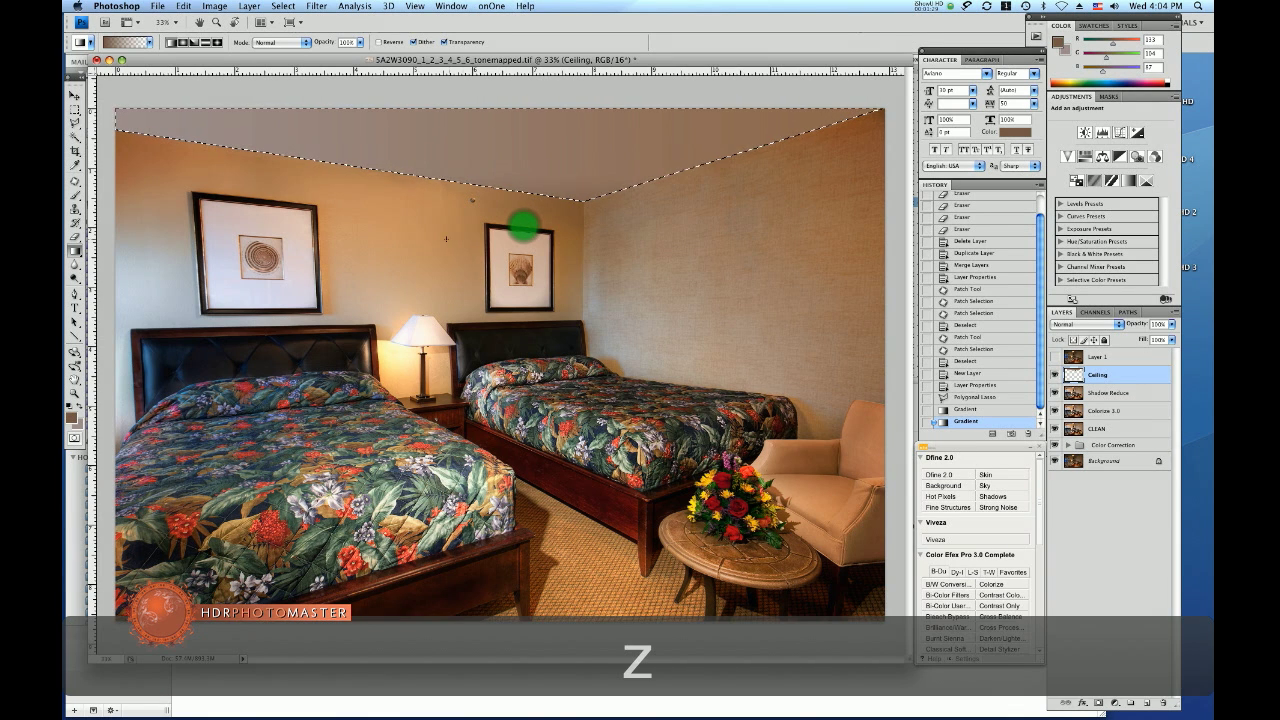
drag(462, 240, 466, 181)
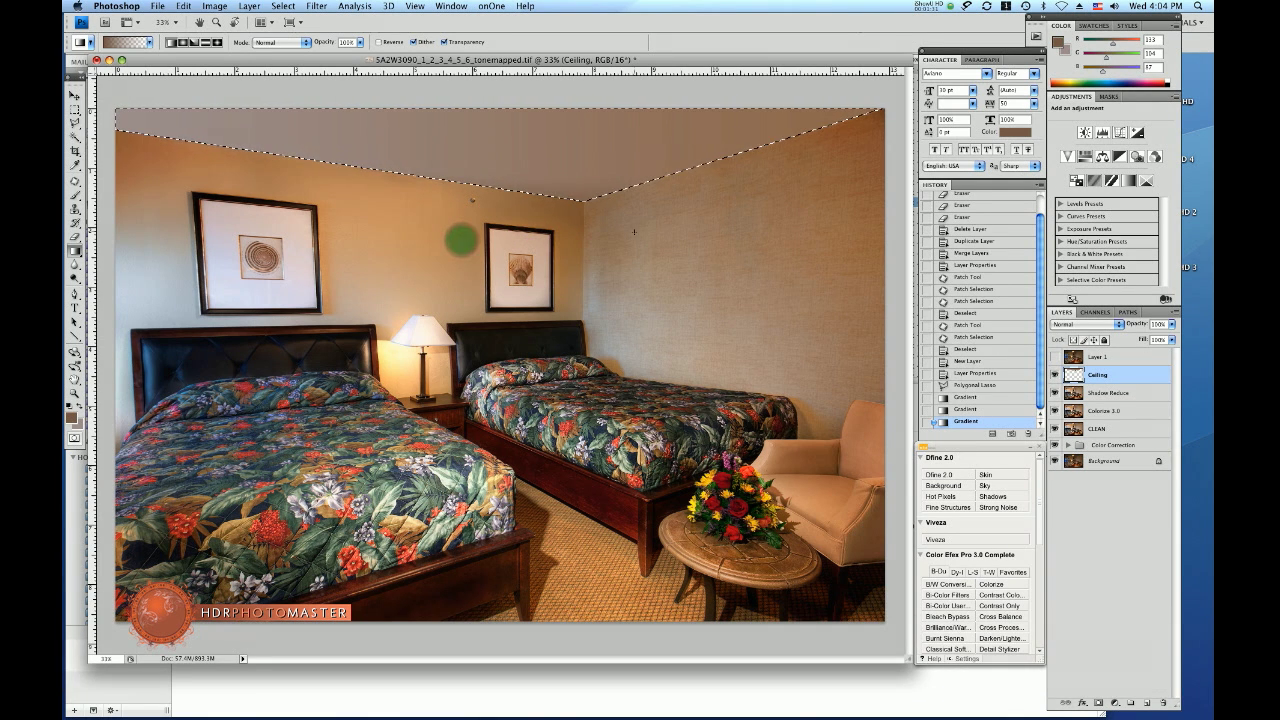
drag(560, 226, 562, 180)
drag(630, 225, 632, 180)
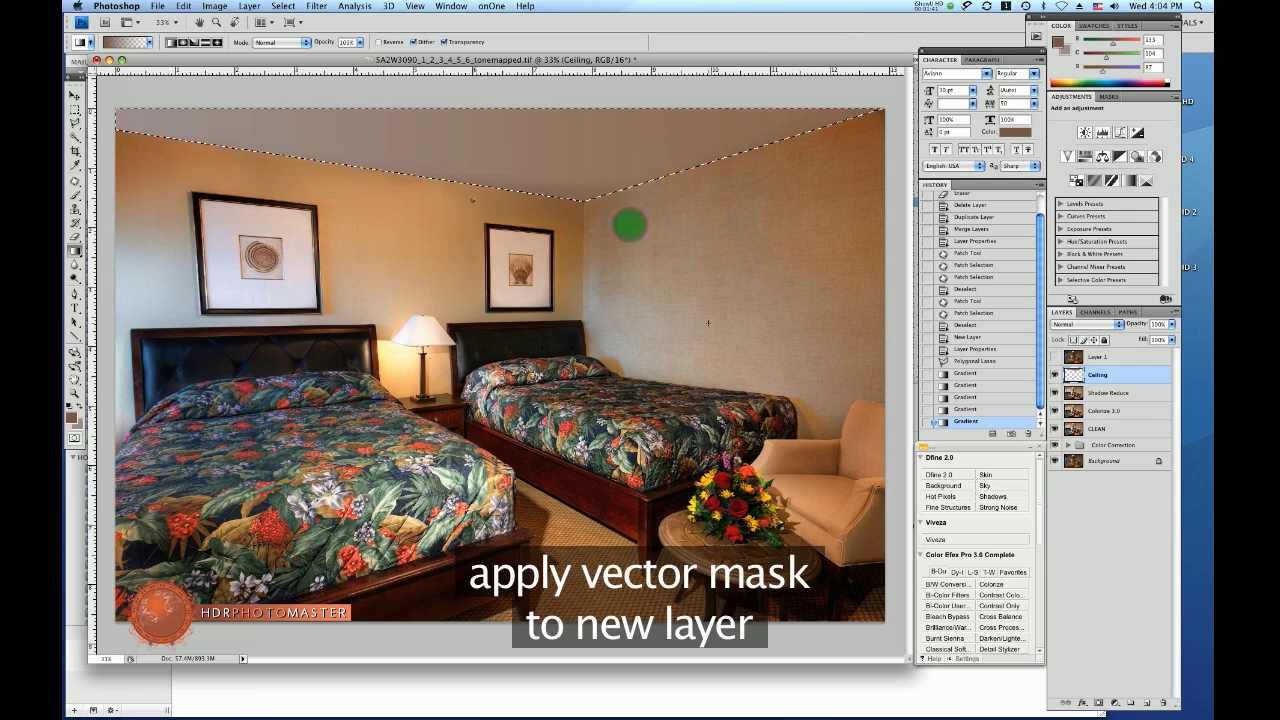
Clear the selection, add a black layer mask to the Ceiling layer, and view the fan area at 100%.
click(104, 658)
text(100)
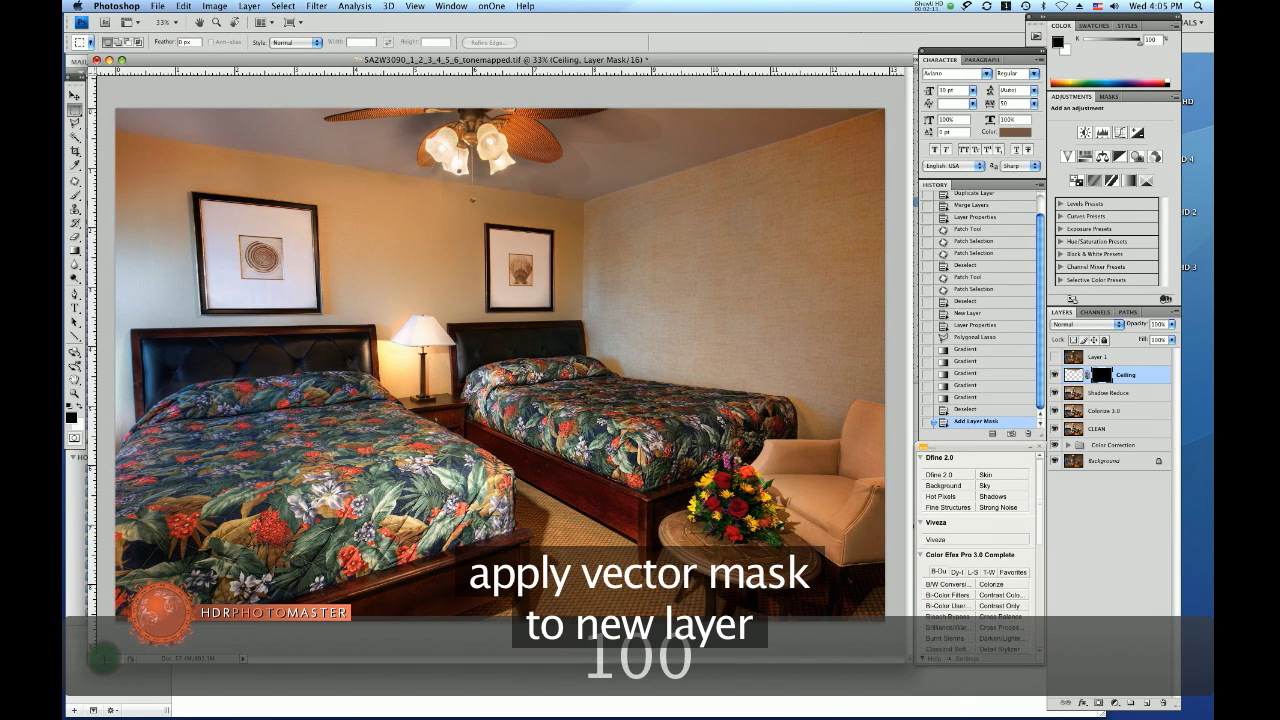
key(Return)
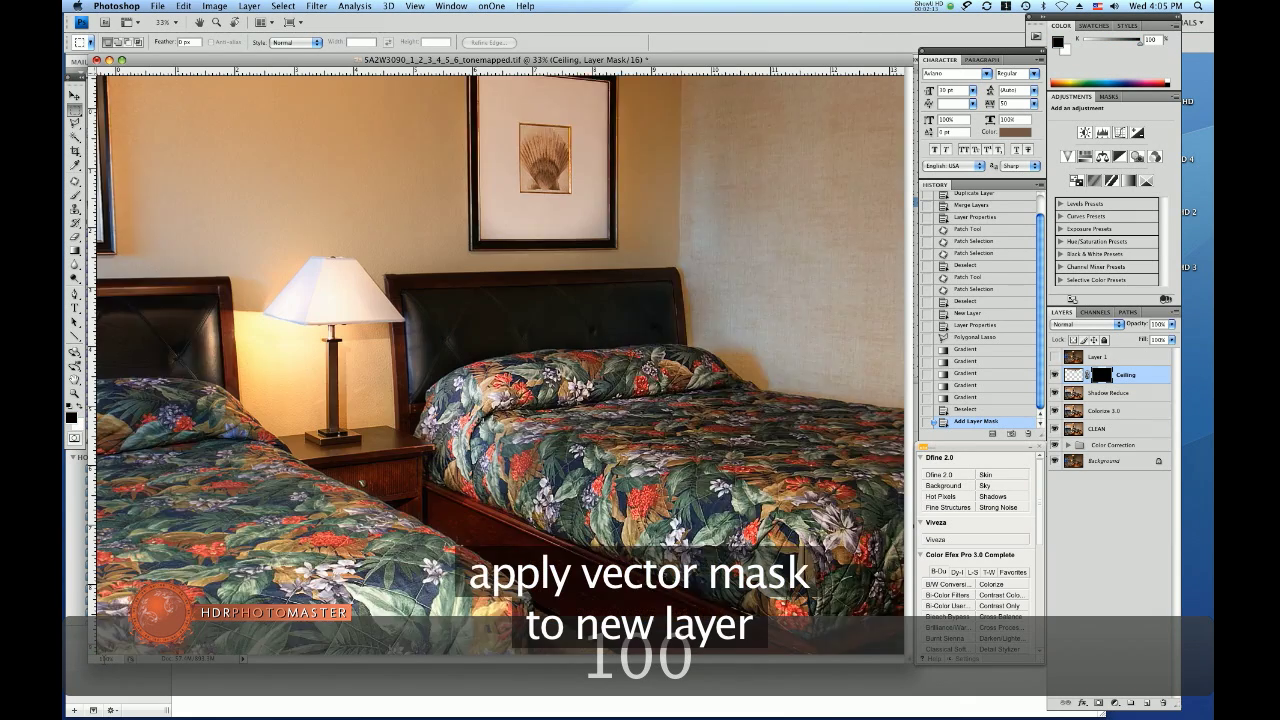
scroll(351, 188, up, 10)
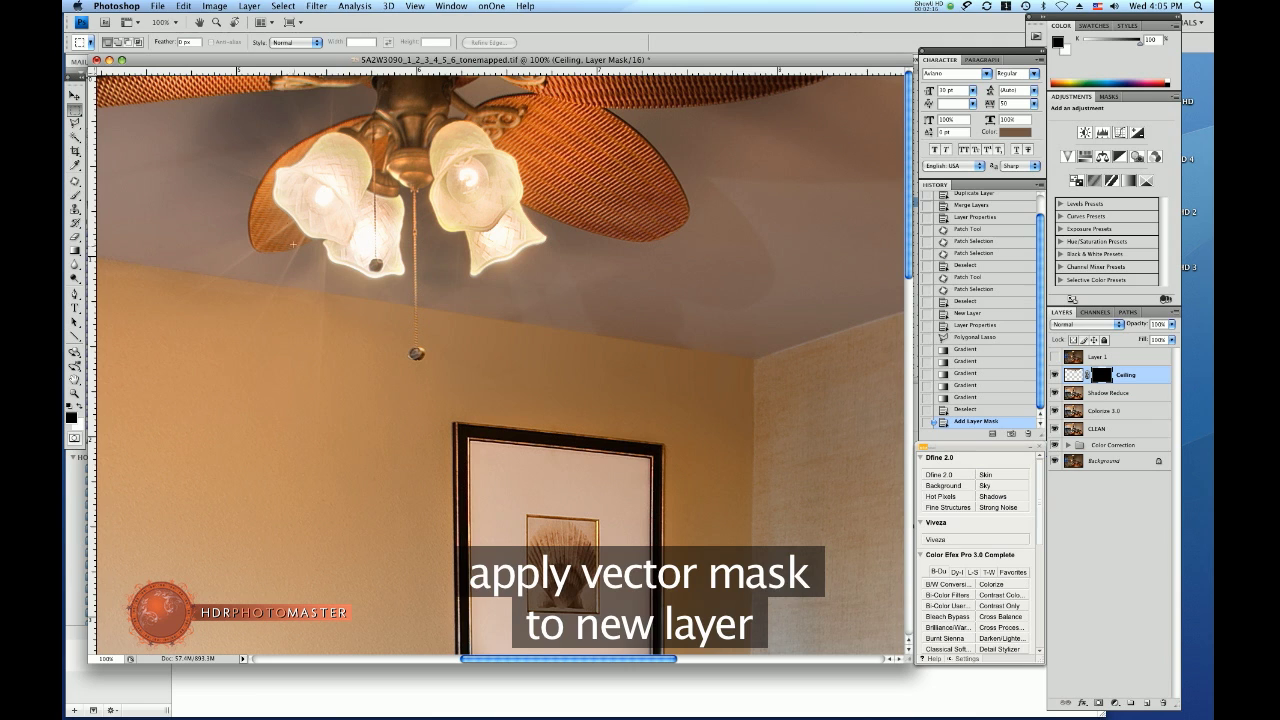
Set up a soft 200 px brush with white as the foreground colour for painting on the Ceiling layer mask.
click(1181, 523)
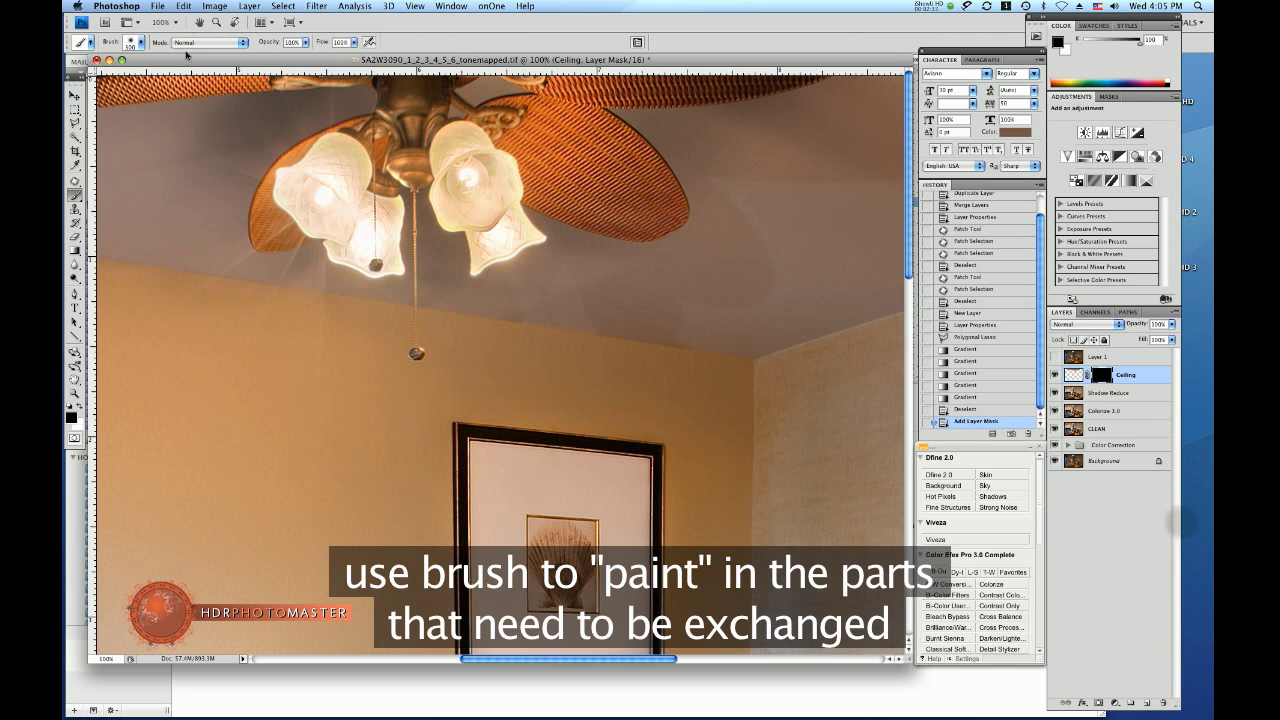
click(141, 44)
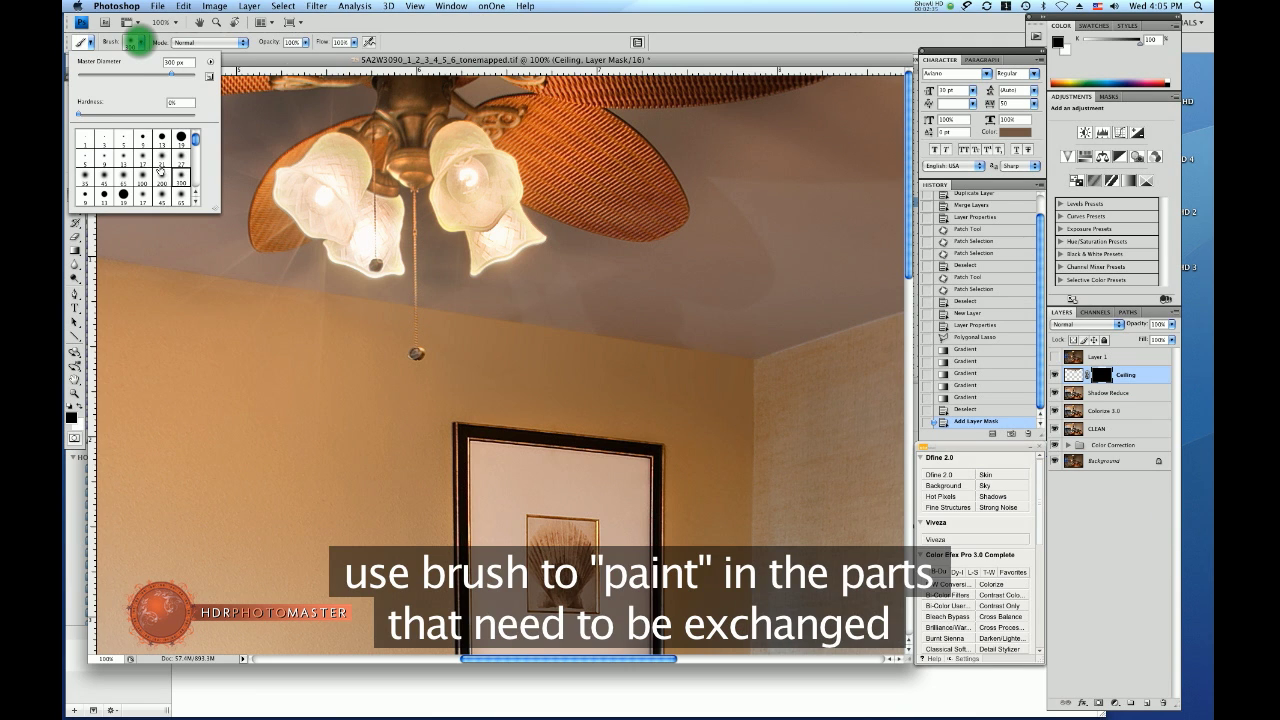
click(161, 176)
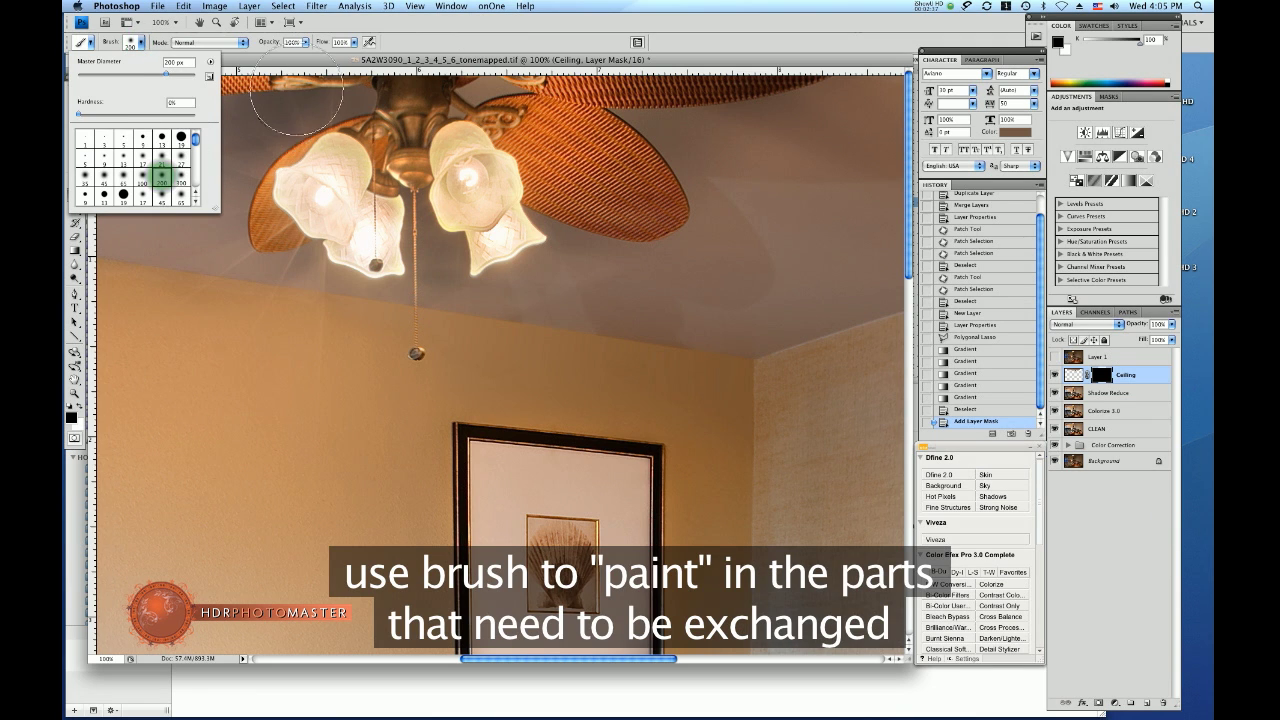
click(79, 408)
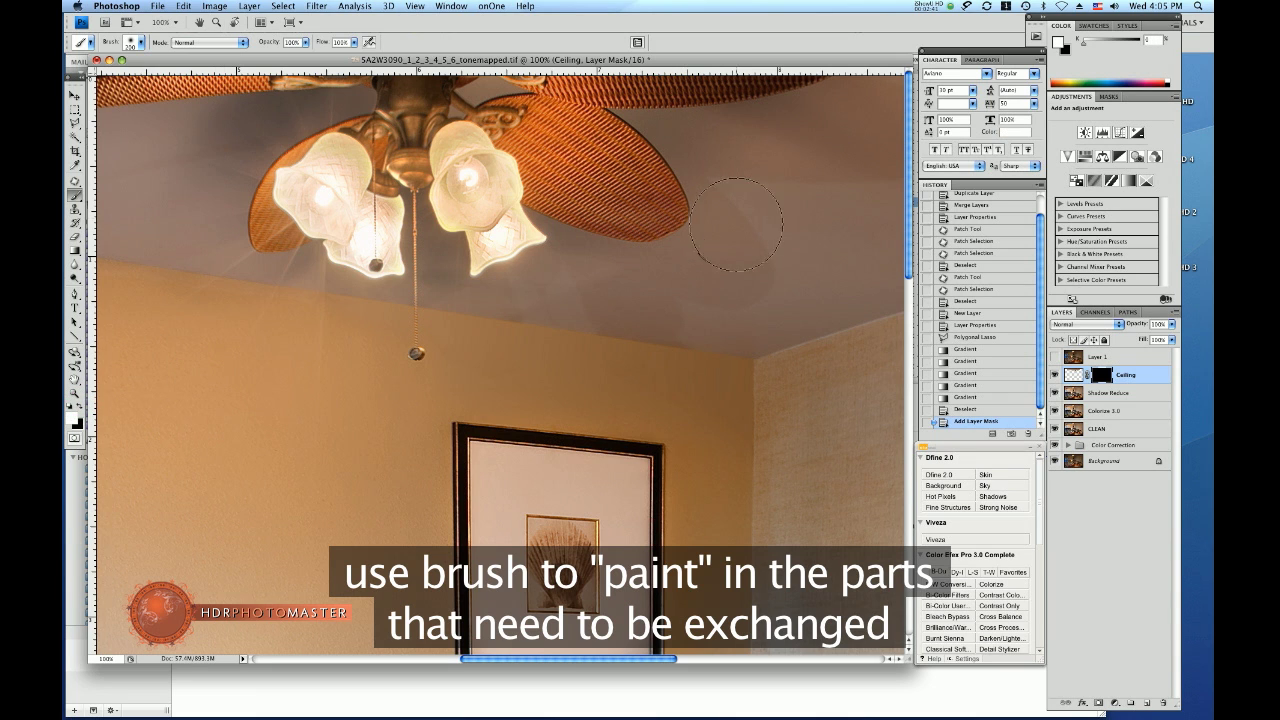
Paint white on the Ceiling layer mask over the ceiling beside the fan and along the entire edge above the textured wall.
click(743, 268)
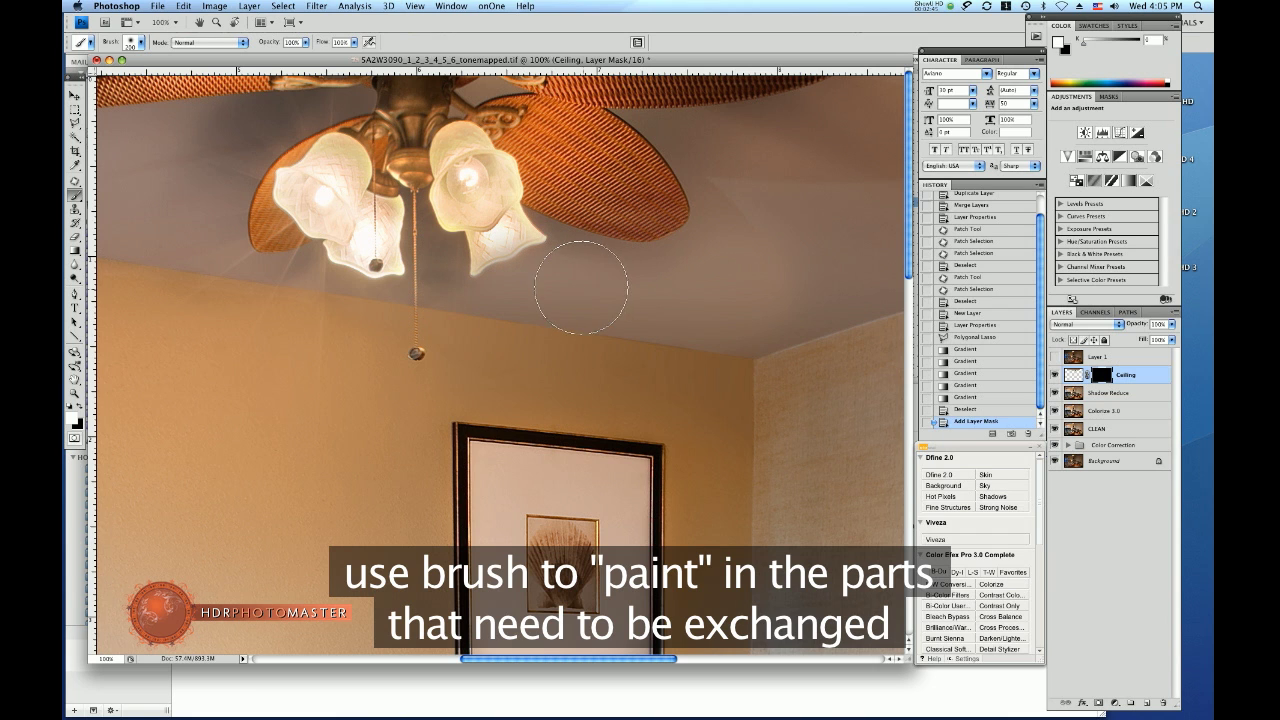
key(super+z)
click(803, 301)
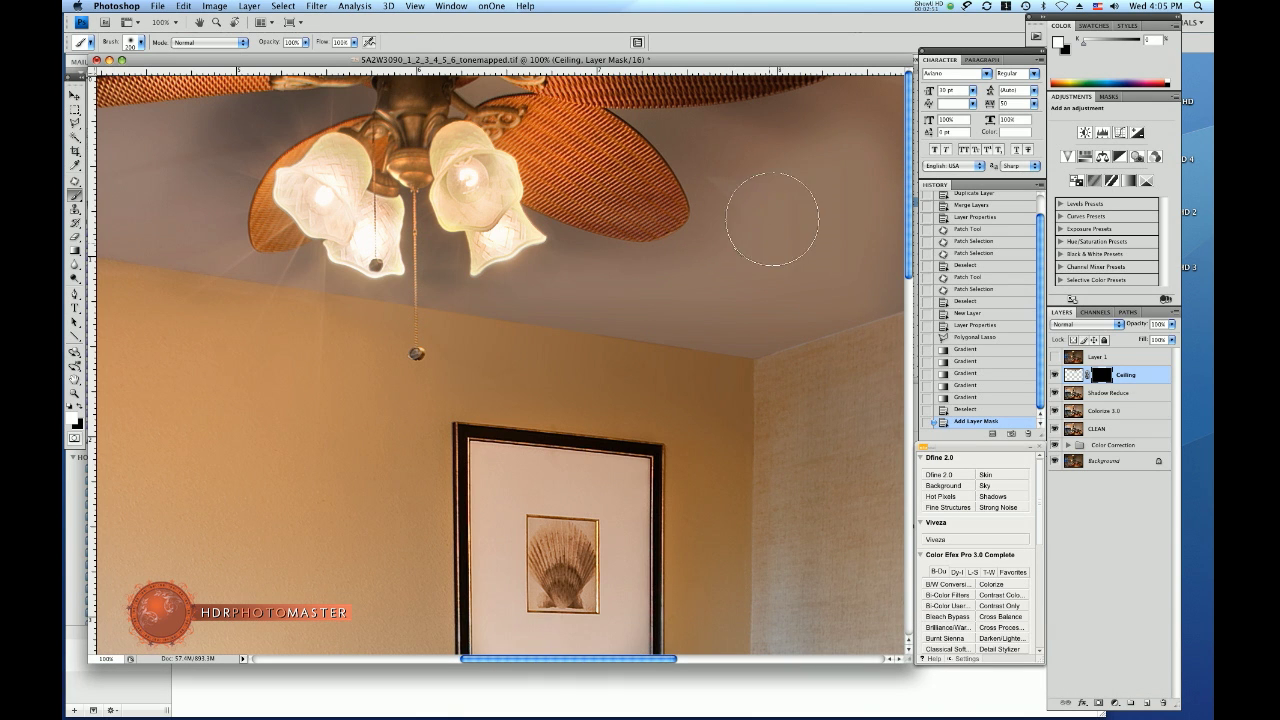
scroll(780, 330, right, 5)
click(519, 310)
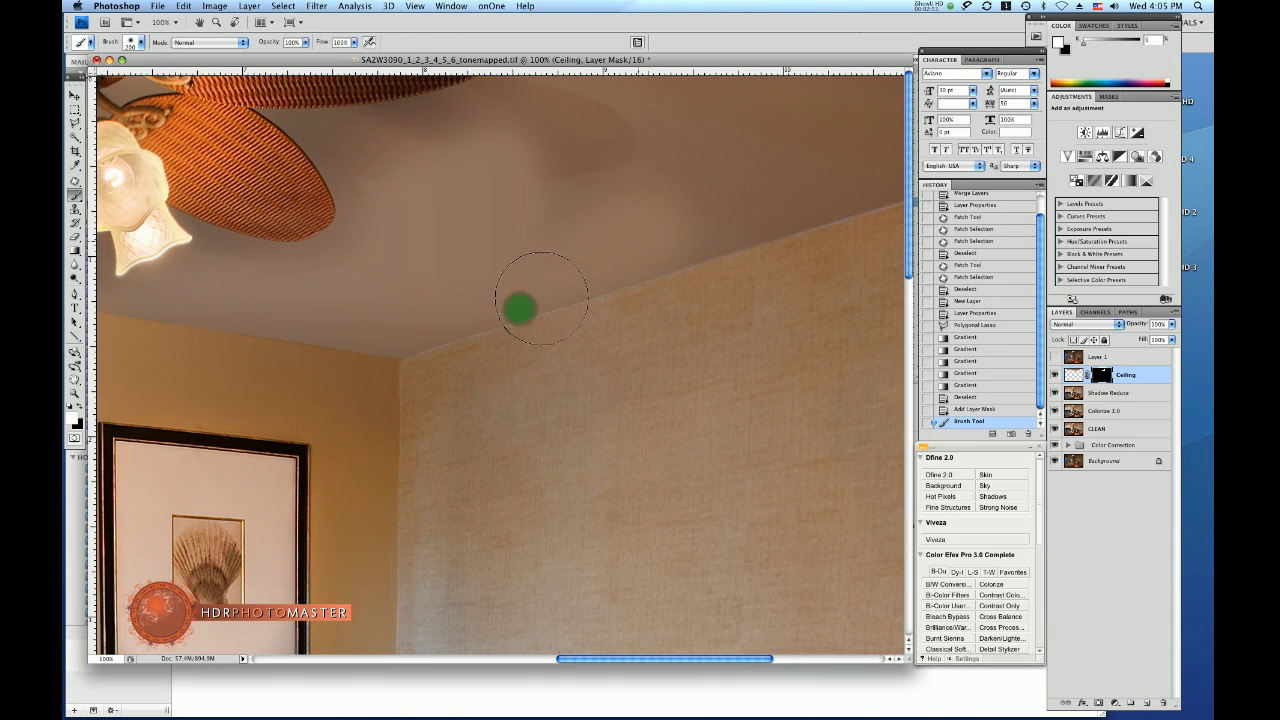
mouse_move(541, 299)
mouse_down()
mouse_move(611, 152)
mouse_move(717, 162)
mouse_move(715, 256)
mouse_move(791, 84)
mouse_move(868, 184)
mouse_move(905, 110)
mouse_move(705, 288)
mouse_up()
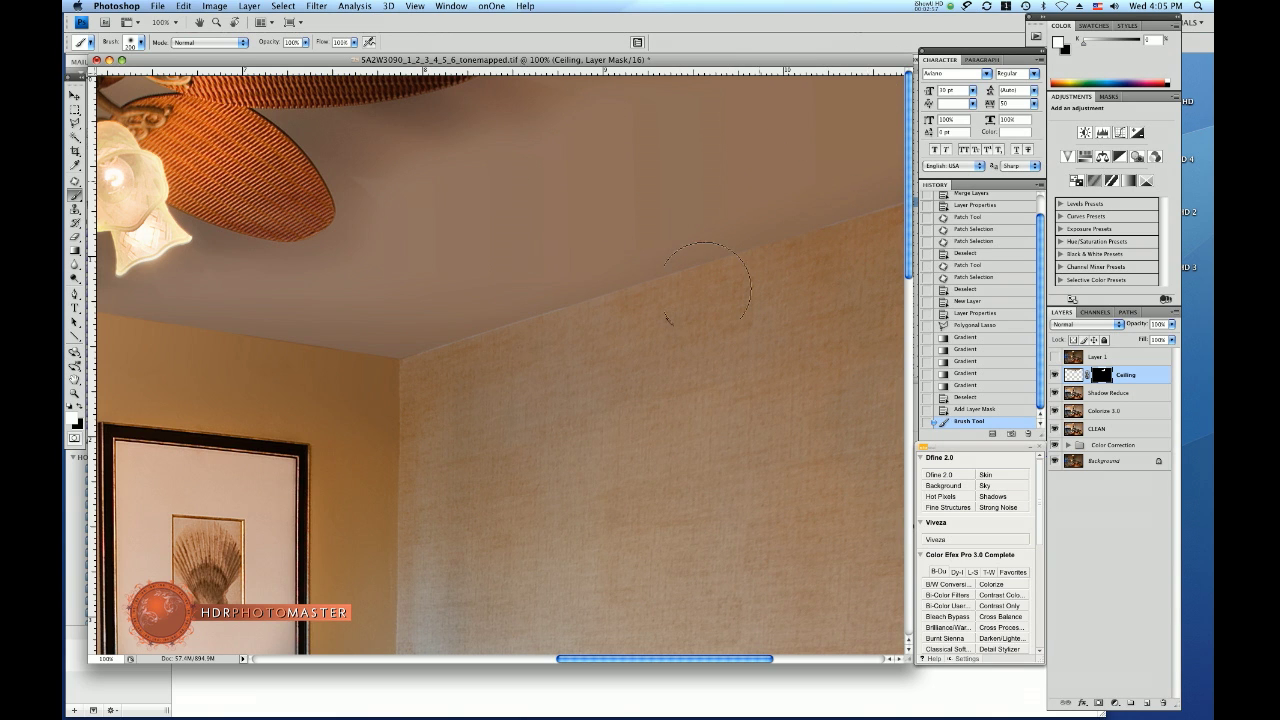
scroll(710, 300, right, 6)
click(455, 189)
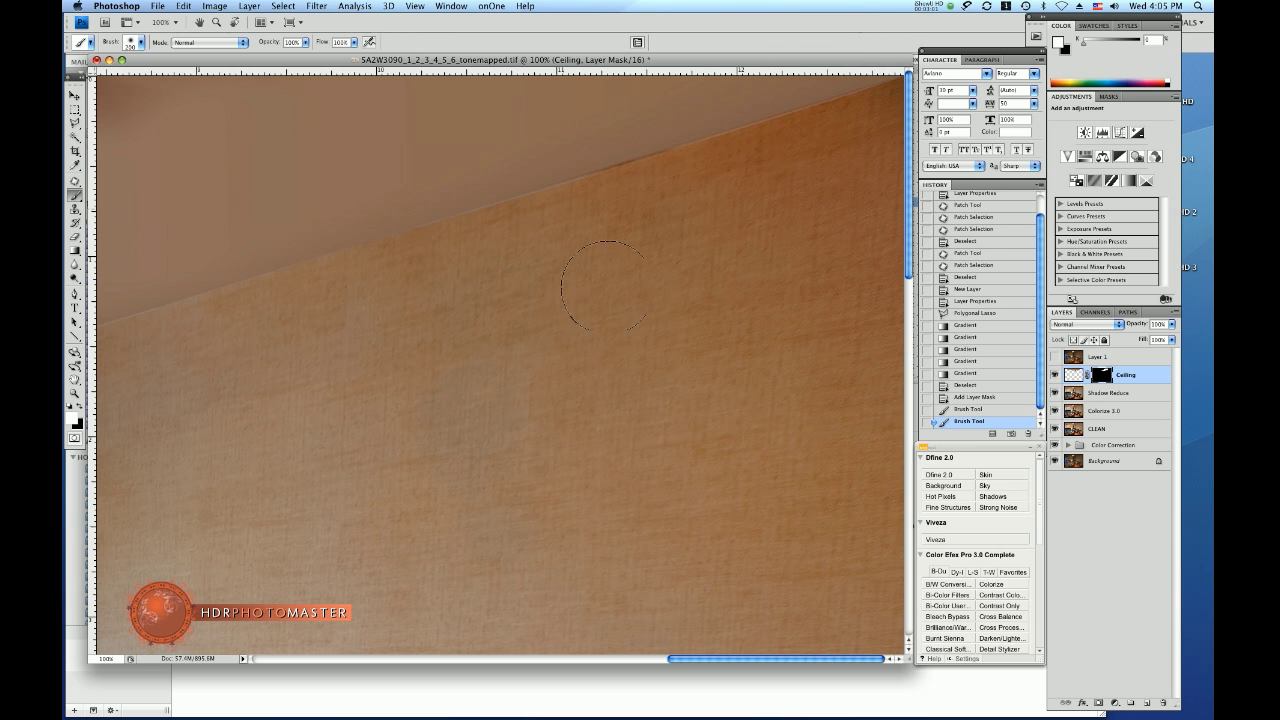
scroll(604, 286, left, 6)
click(540, 108)
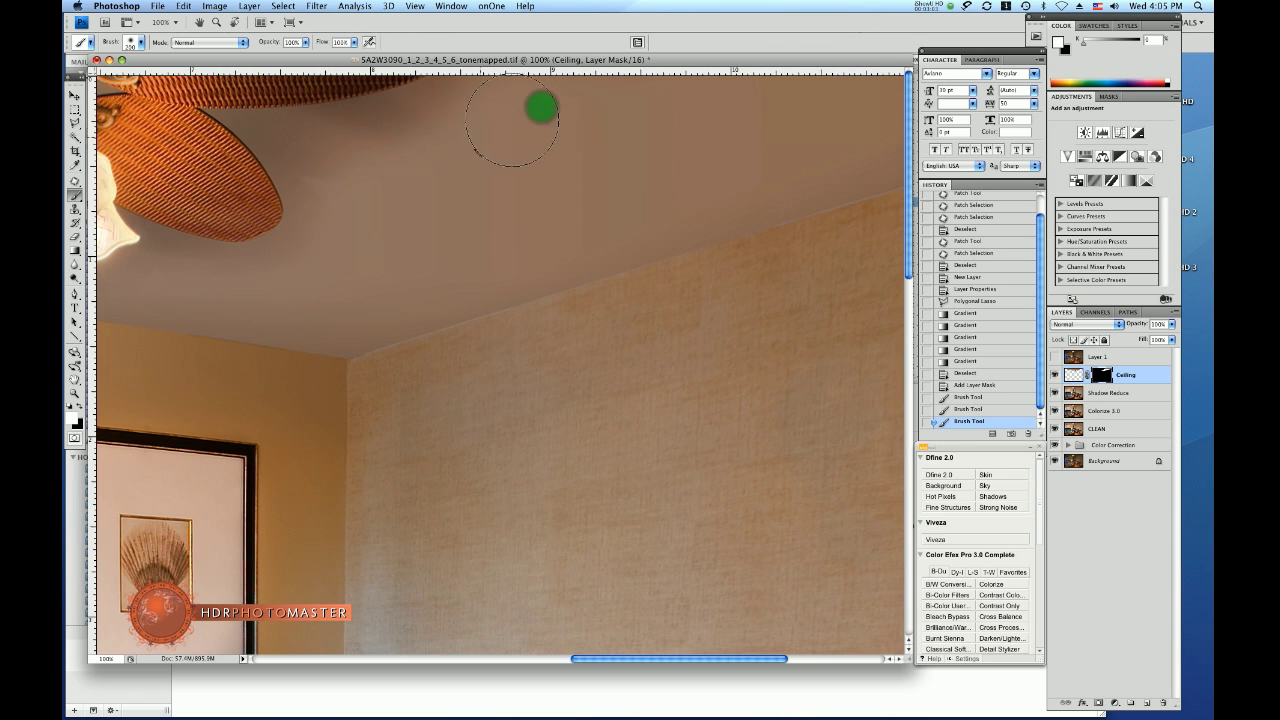
click(506, 277)
Reduce the brush opacity to 44% and paint the Ceiling mask over the ceiling area on the far side of the fan, above the large picture.
scroll(690, 350, left, 8)
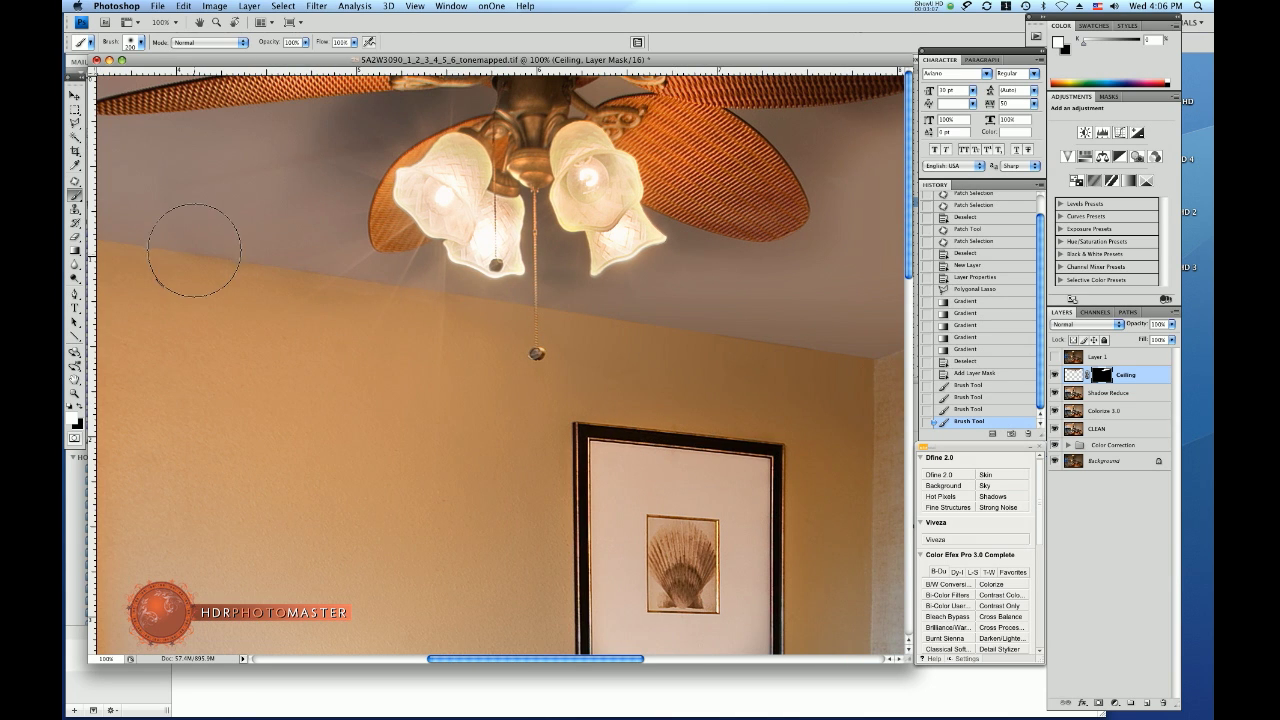
scroll(194, 250, left, 6)
click(323, 185)
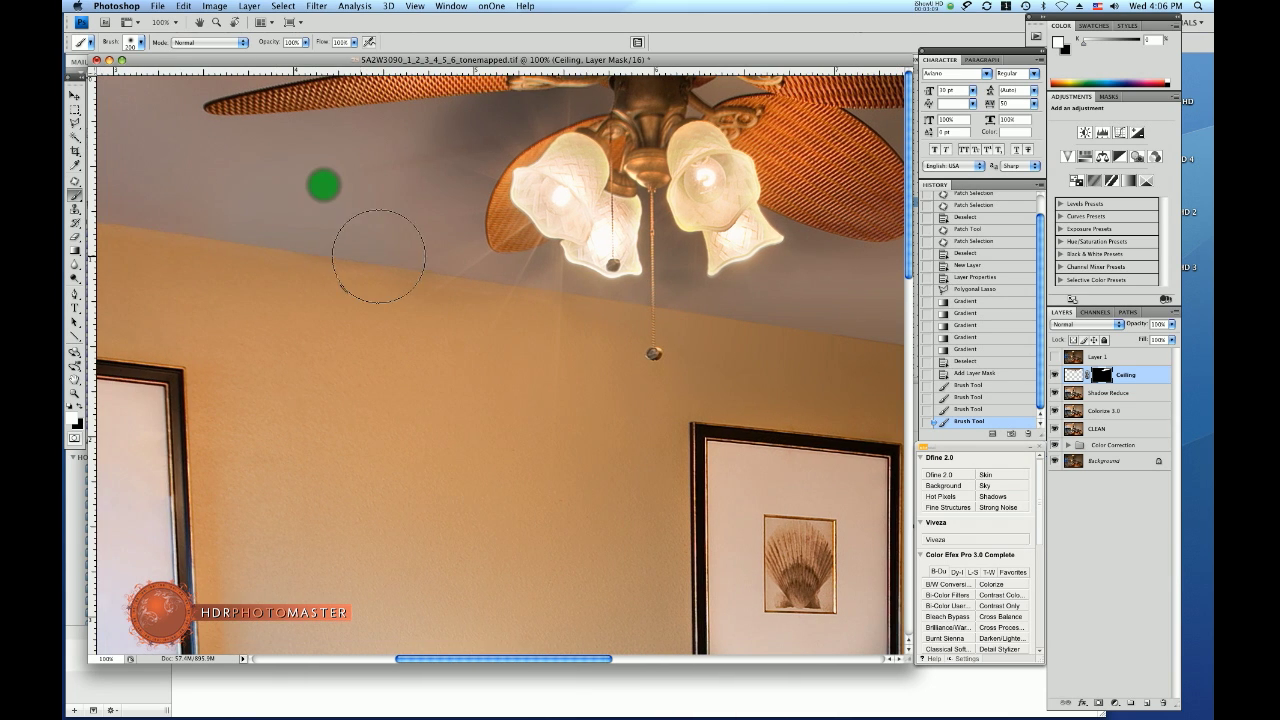
click(303, 42)
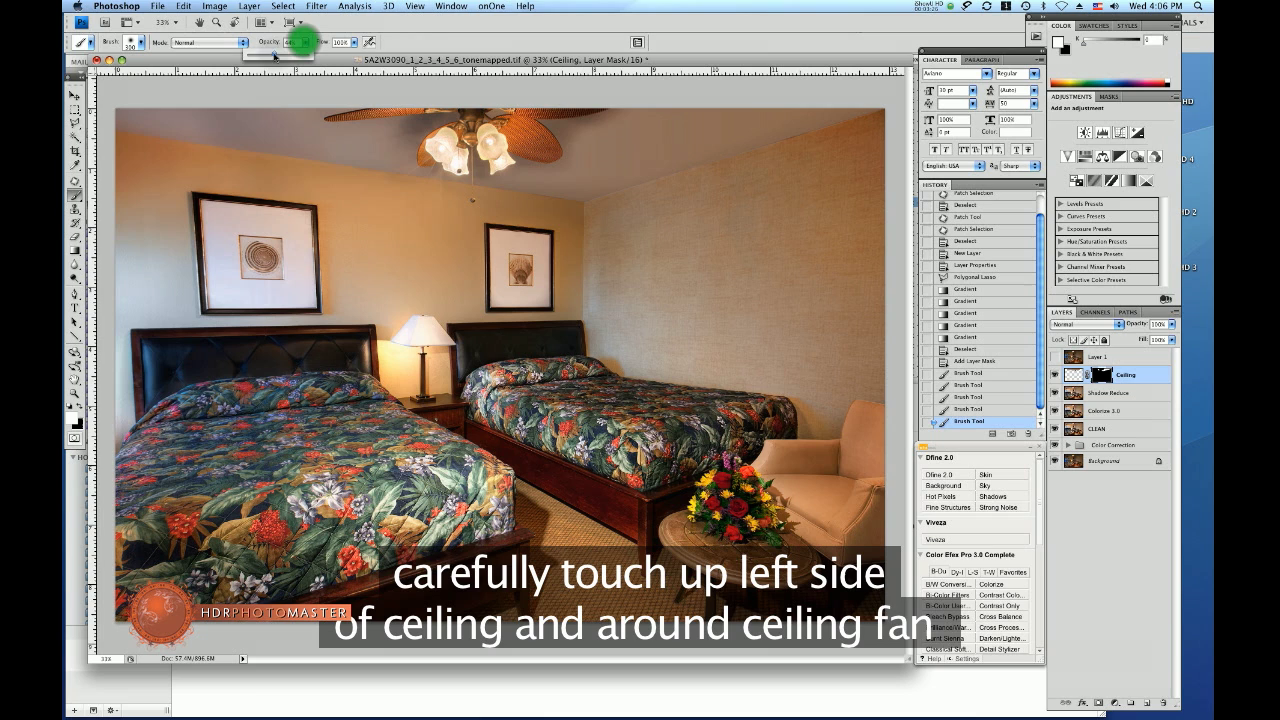
click(272, 55)
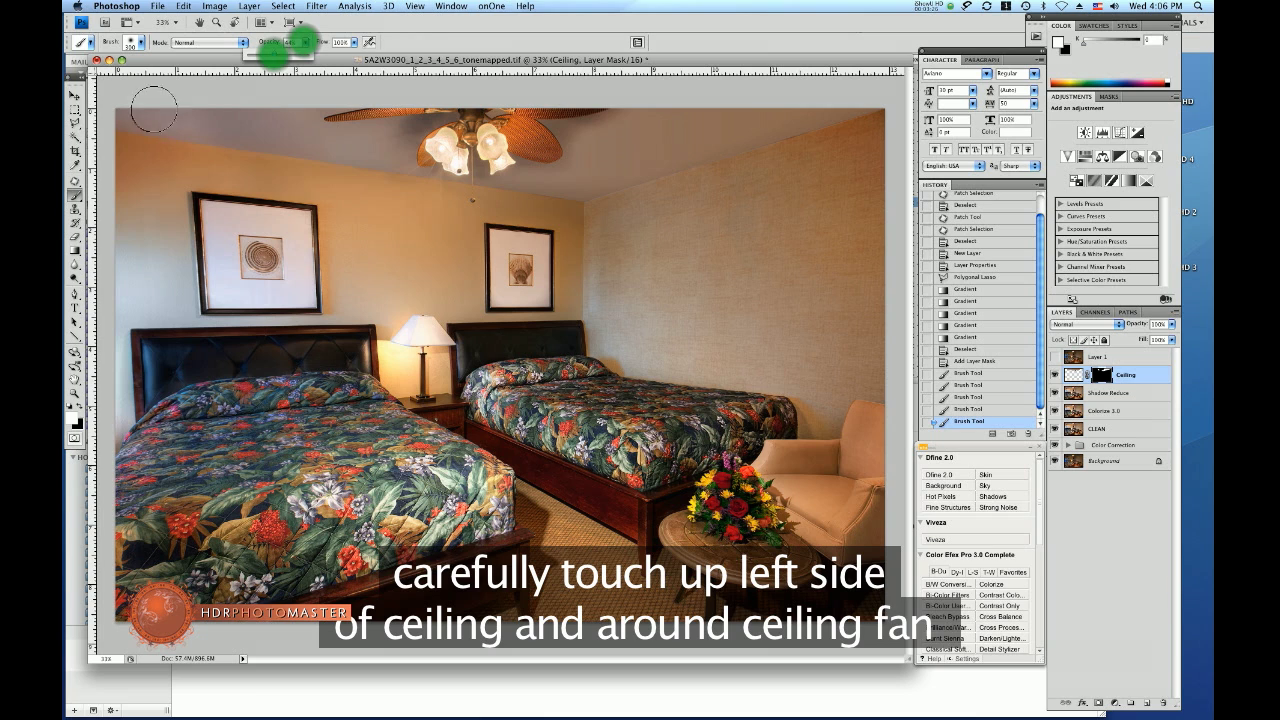
mouse_move(125, 122)
mouse_down()
mouse_move(227, 115)
mouse_move(185, 128)
mouse_move(297, 108)
mouse_move(248, 126)
mouse_move(243, 142)
mouse_move(384, 168)
mouse_move(257, 241)
mouse_up()
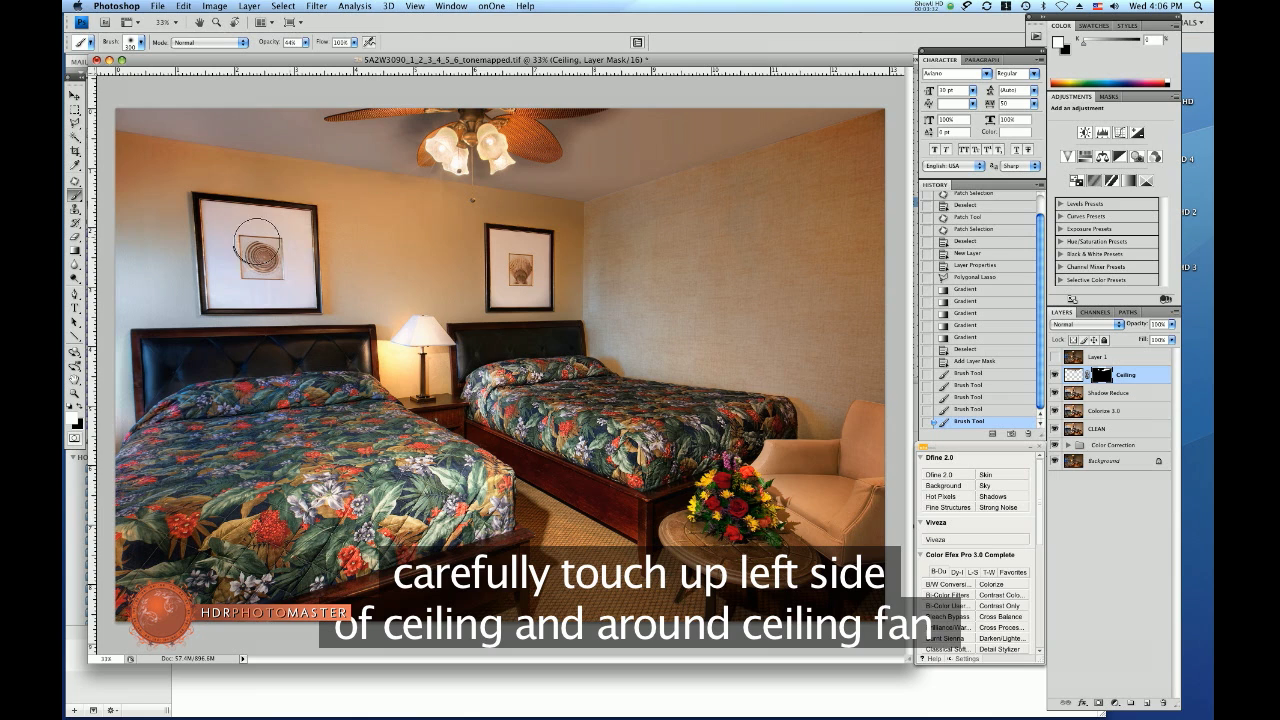
click(123, 124)
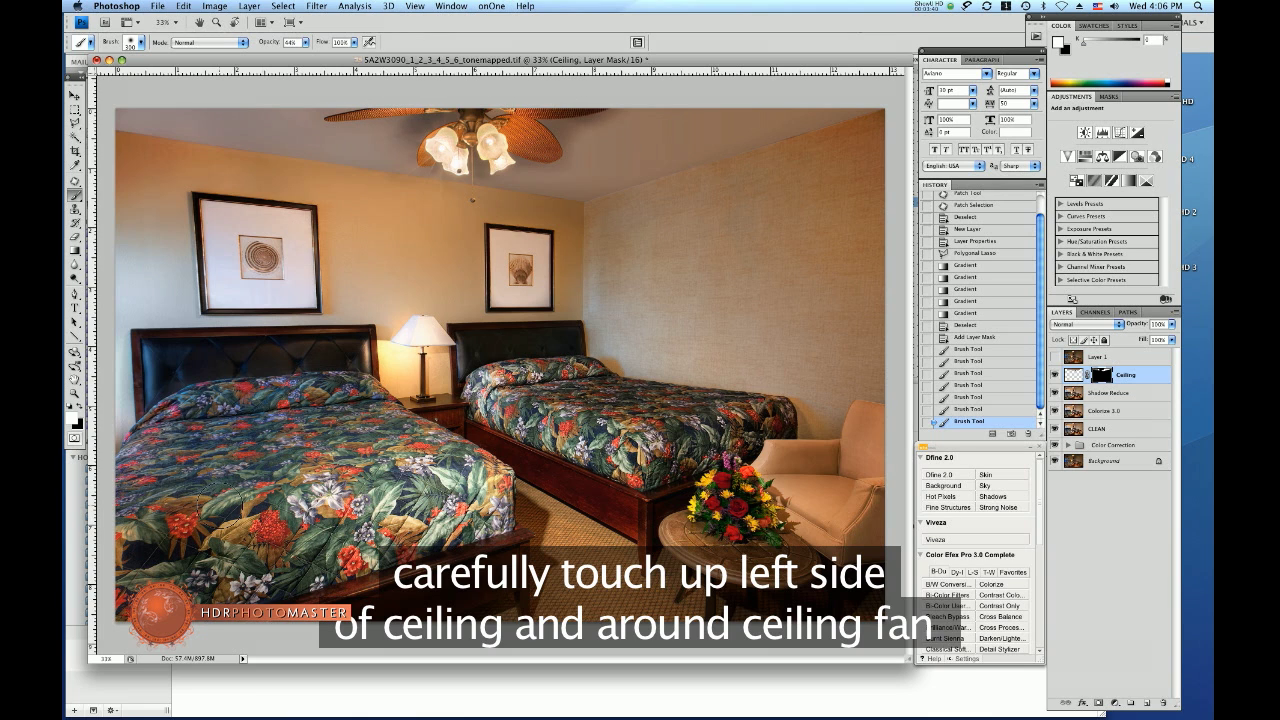
Touch up the Ceiling mask closely around the fan blades and lamps at 17% brush opacity, and compare the result by toggling the layer's visibility.
click(105, 659)
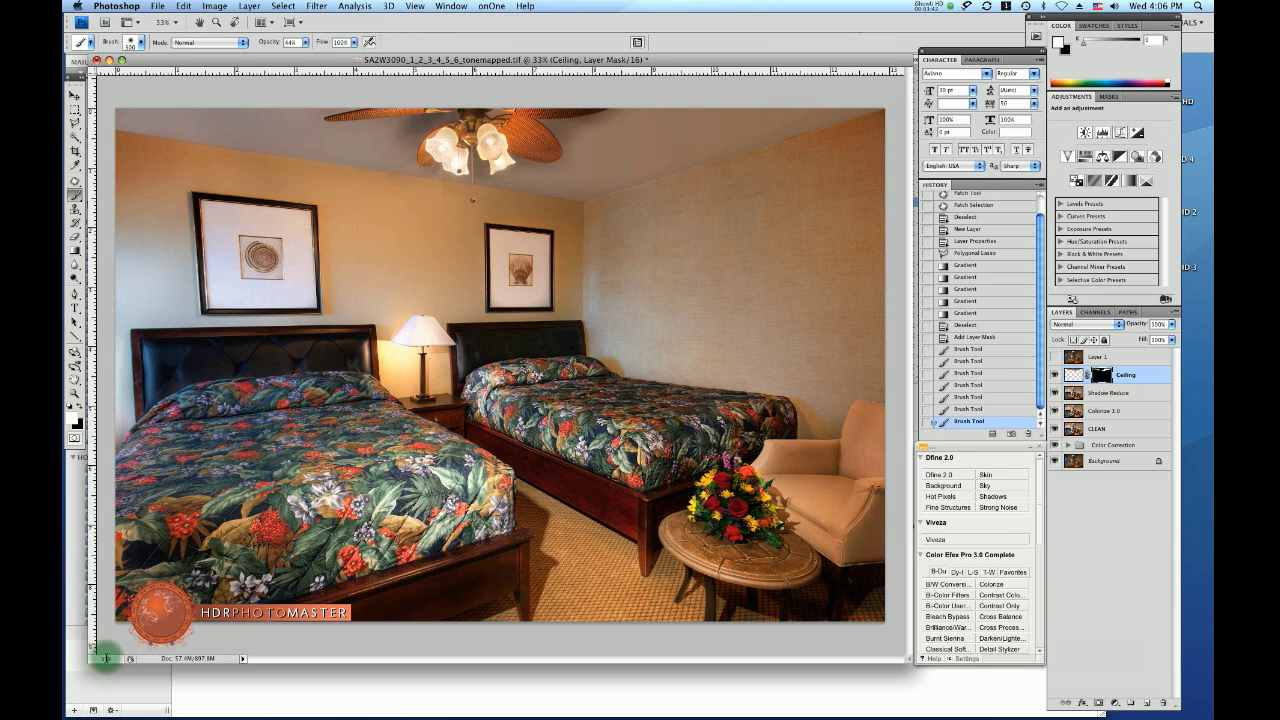
text(100)
key(Return)
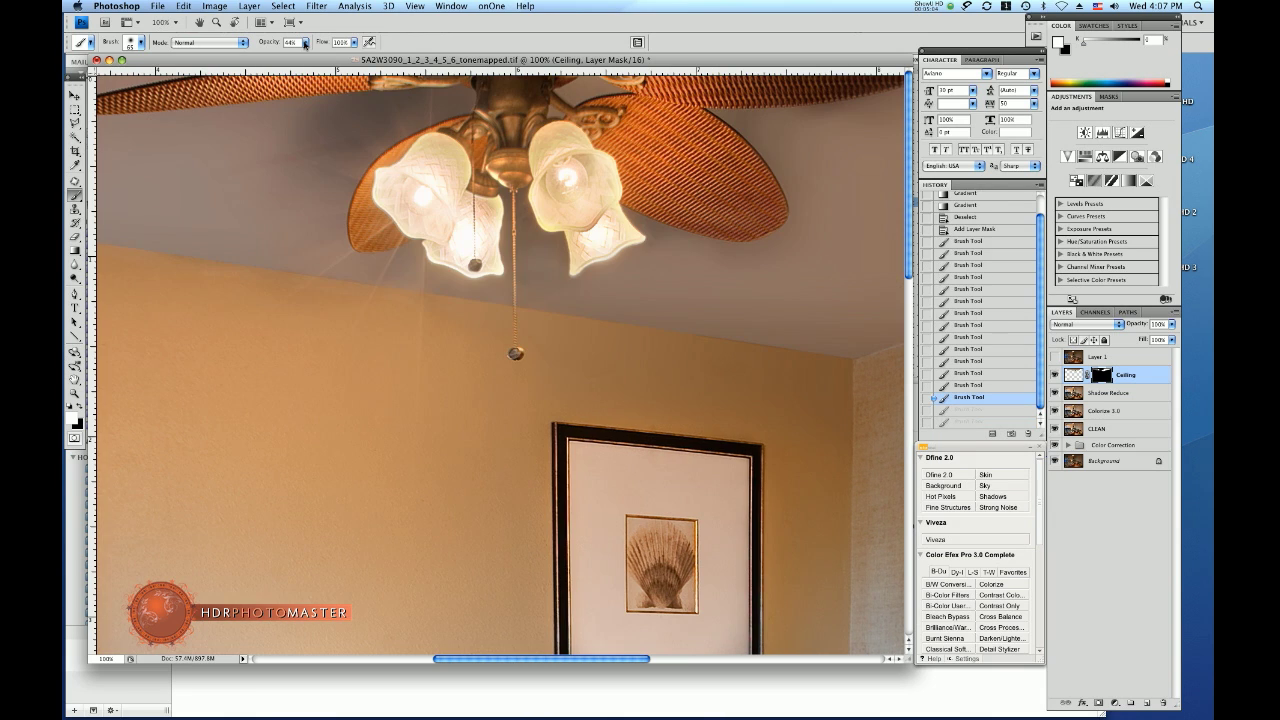
click(303, 42)
click(286, 57)
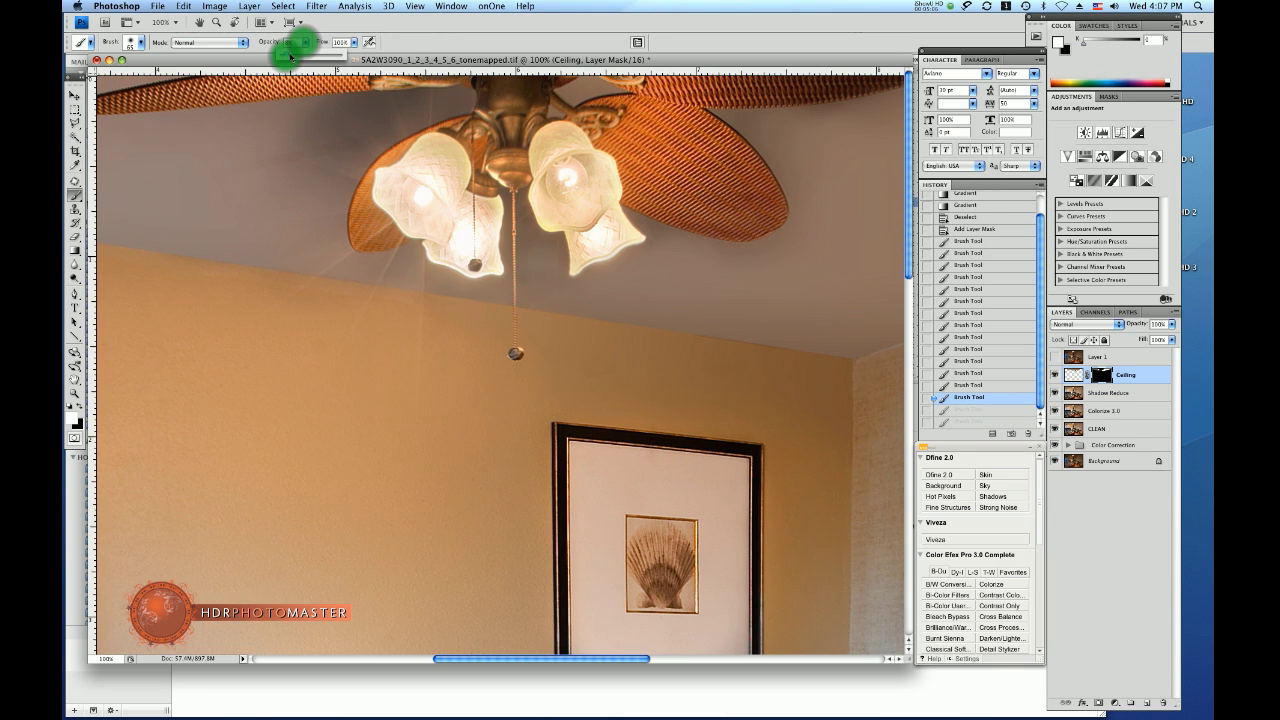
click(388, 108)
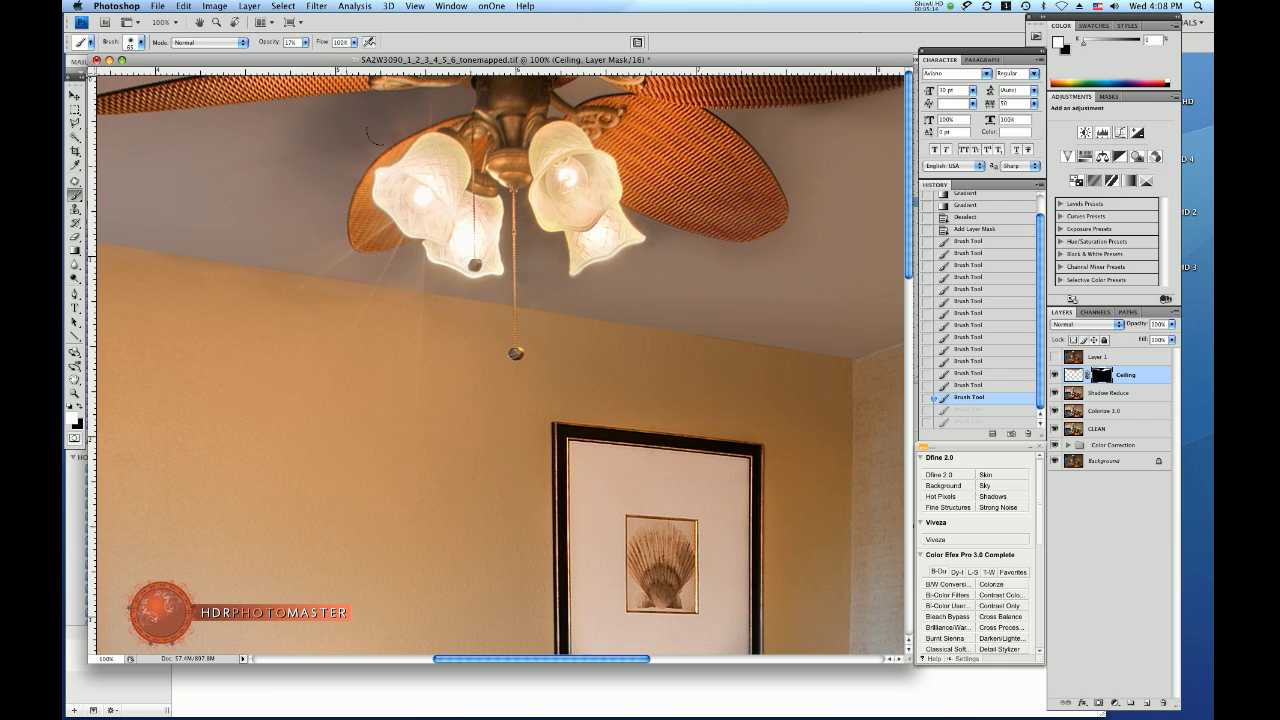
mouse_move(387, 125)
mouse_down()
mouse_move(303, 147)
mouse_move(338, 126)
mouse_up()
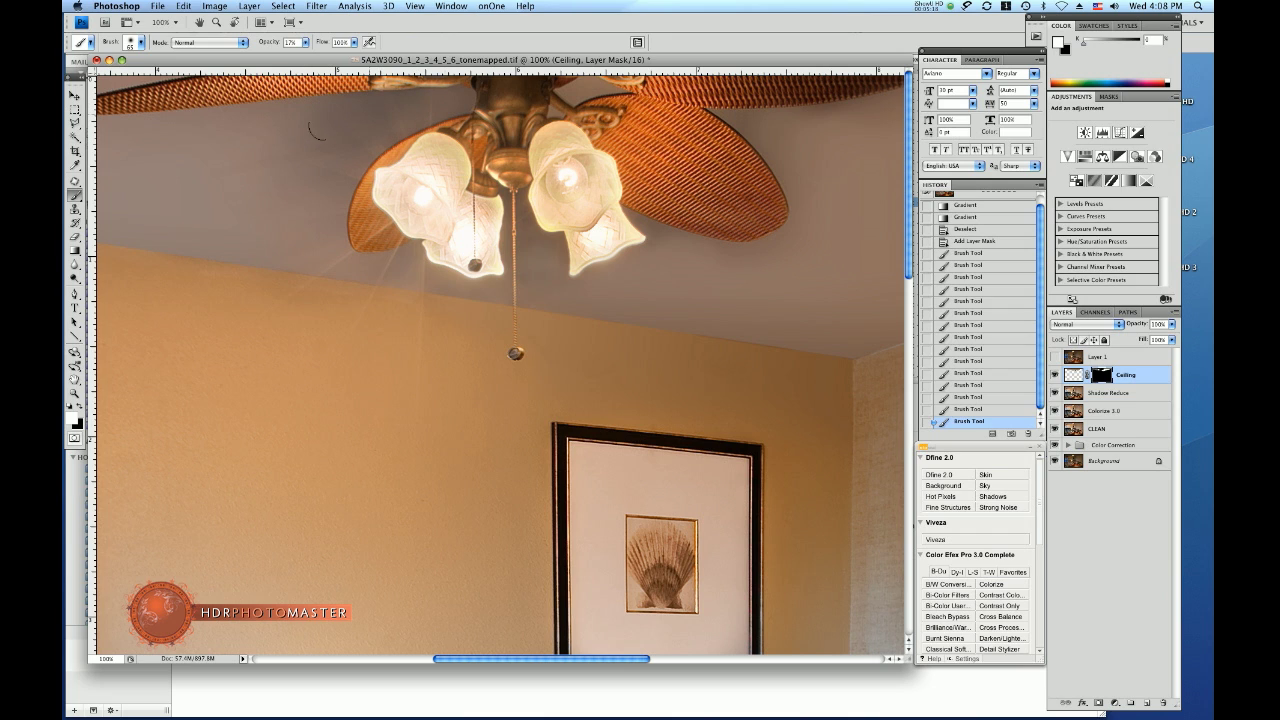
drag(305, 250, 300, 240)
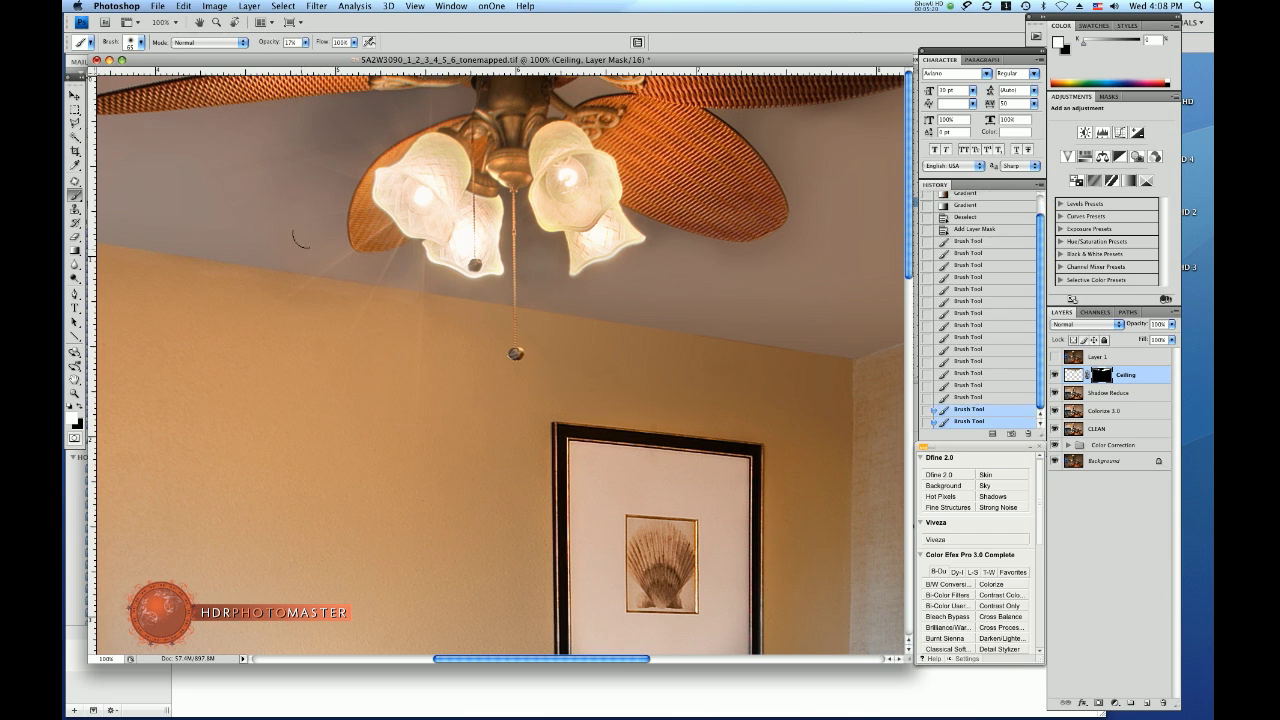
drag(528, 241, 553, 288)
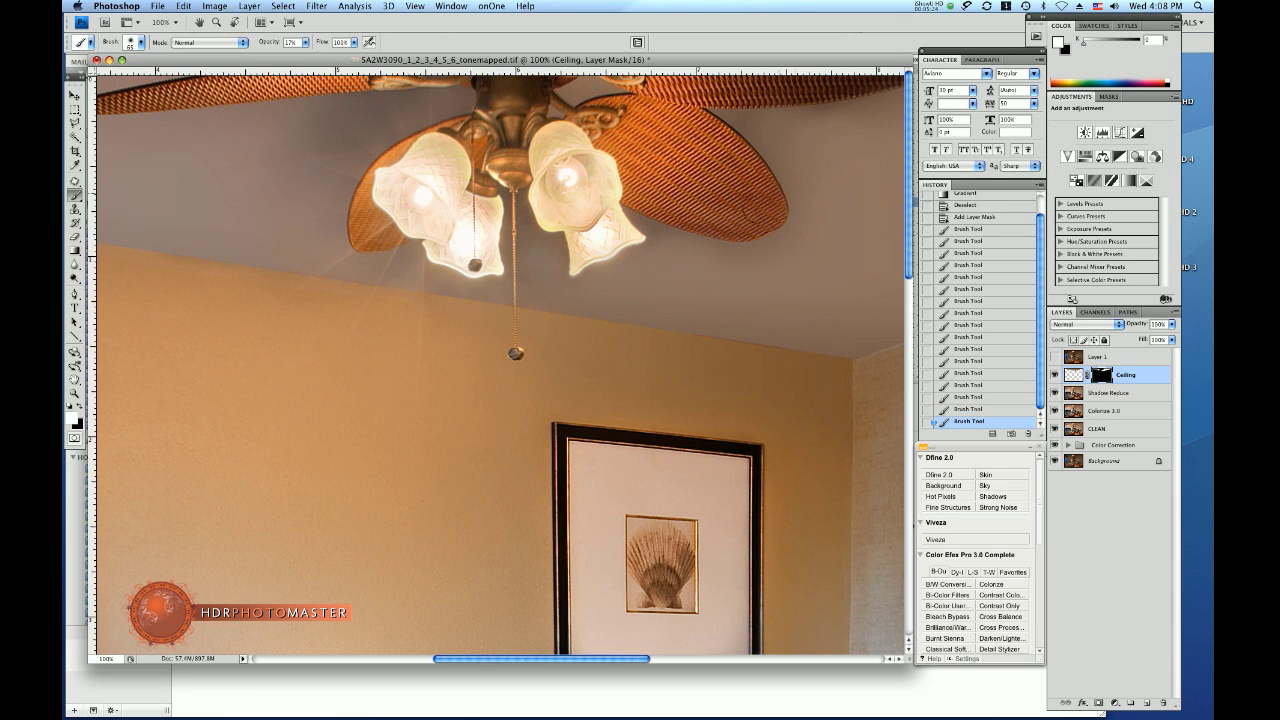
scroll(684, 285, left, 5)
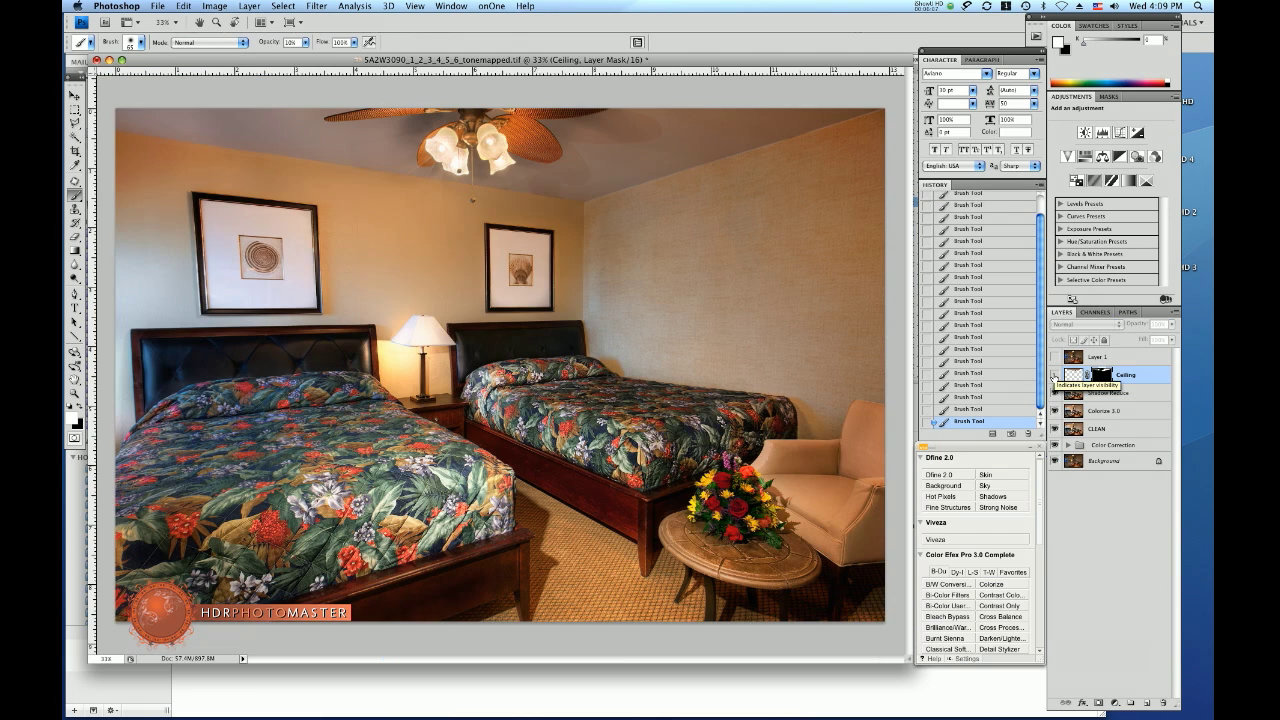
click(1054, 376)
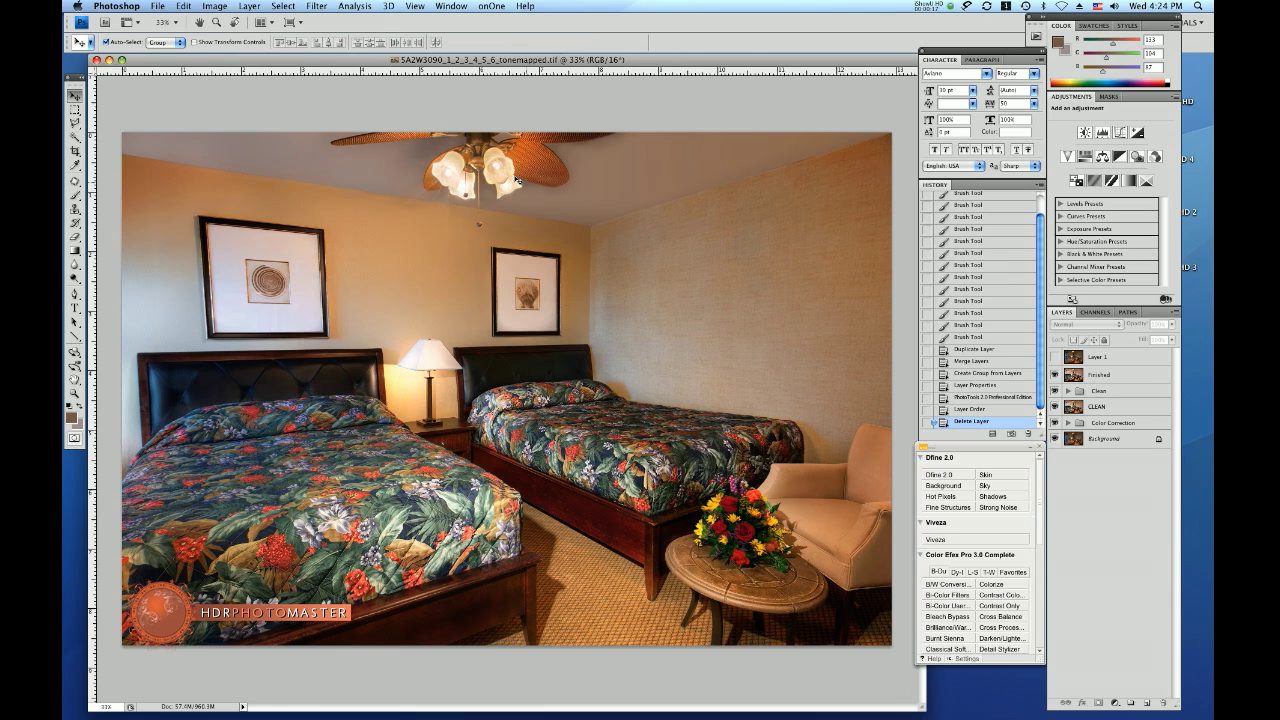
Open Color Efex Pro 3.0 Complete on the Finished layer and fit the whole photo in its preview.
click(316, 6)
mouse_move(340, 278)
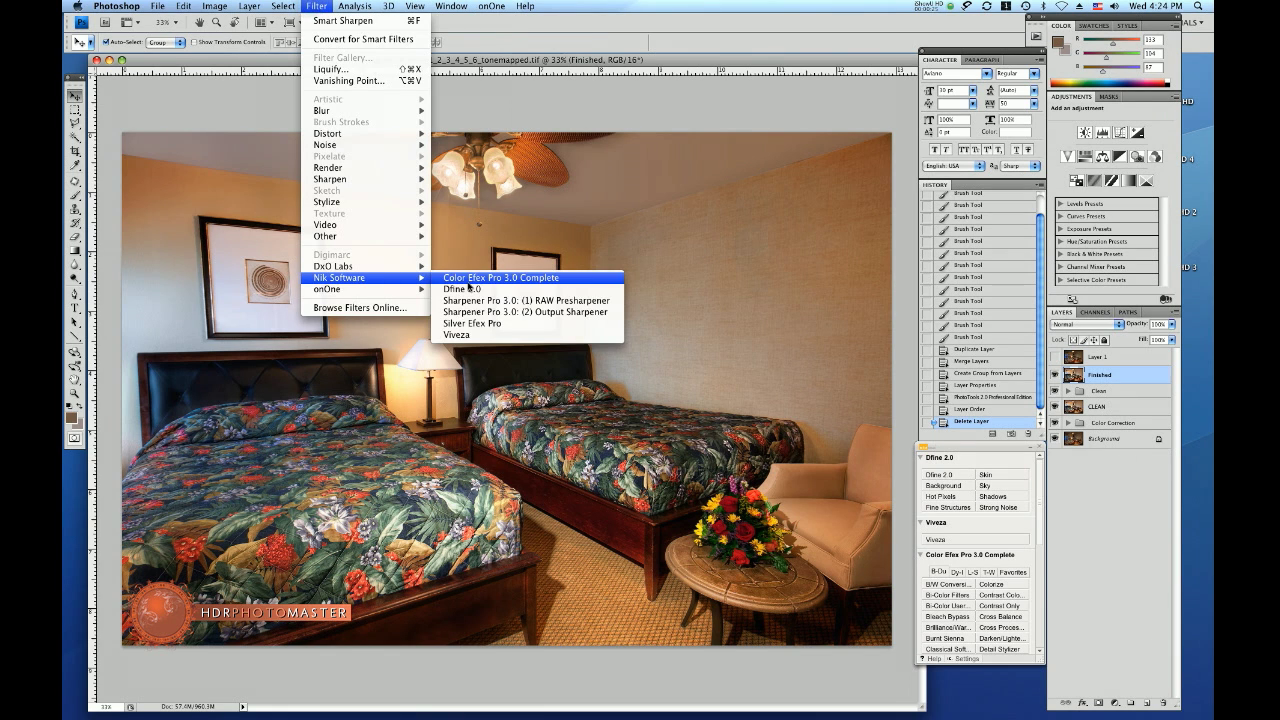
click(461, 288)
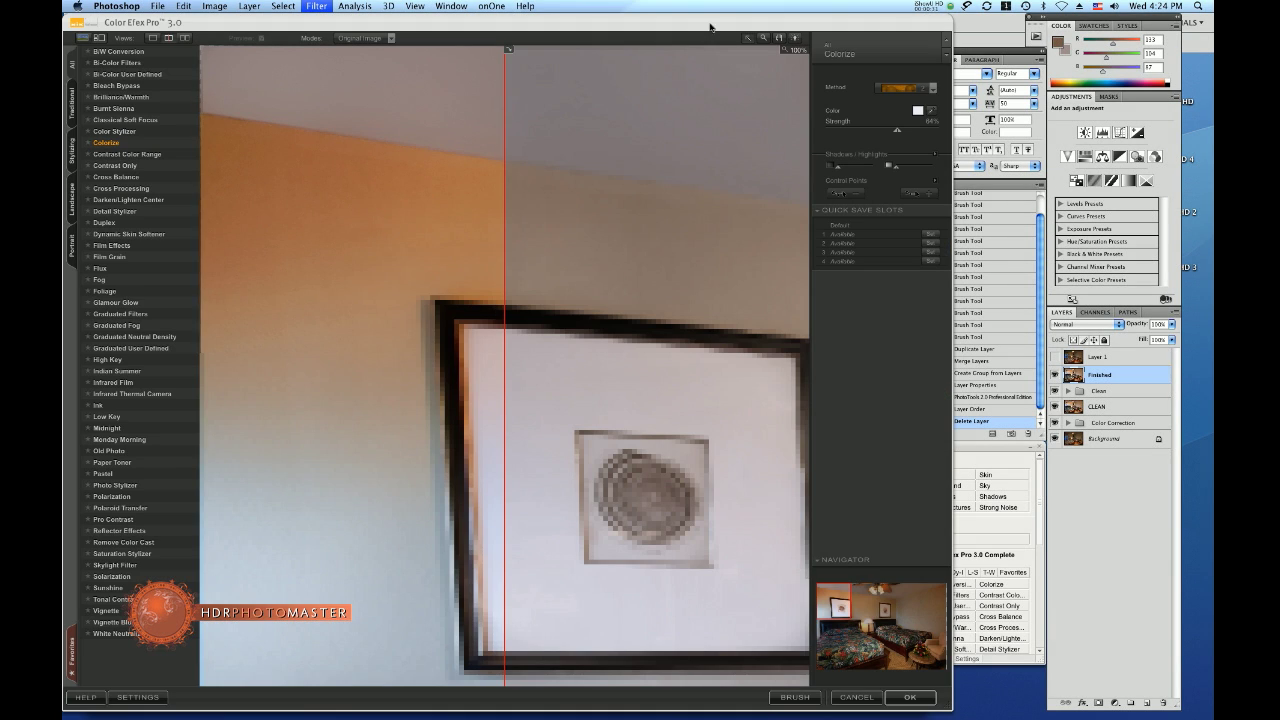
click(762, 37)
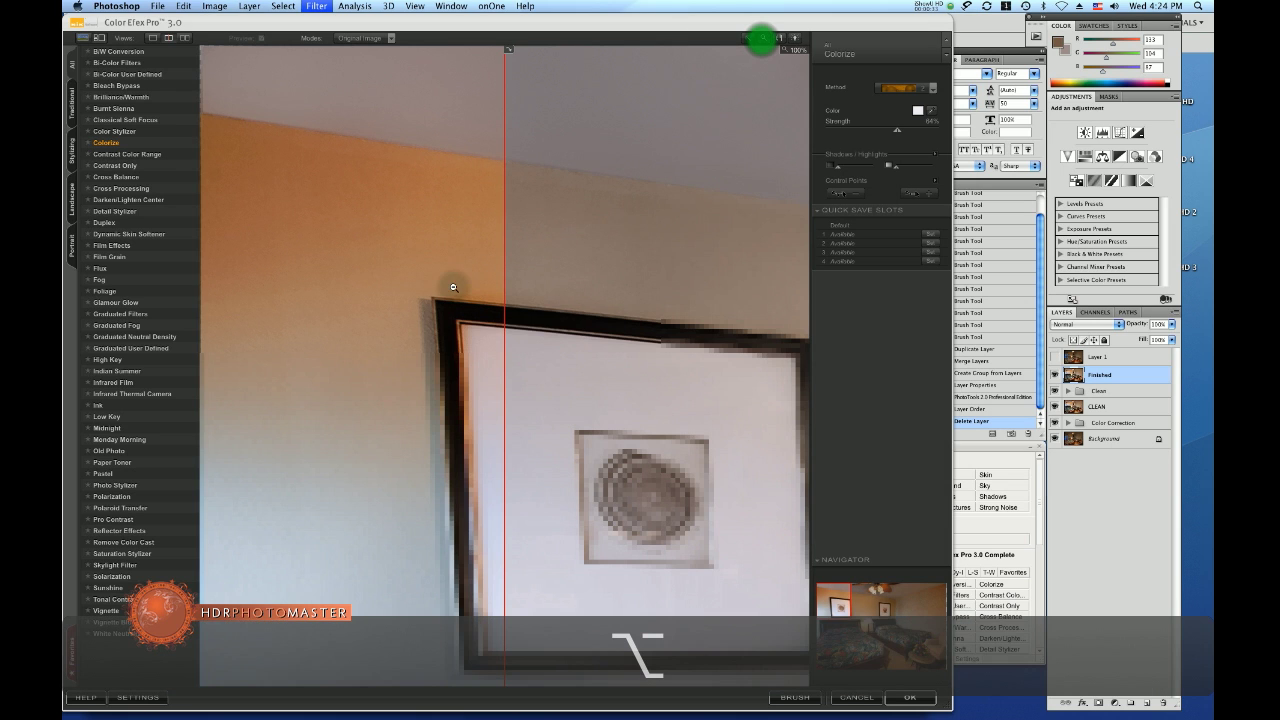
alt+click(453, 287)
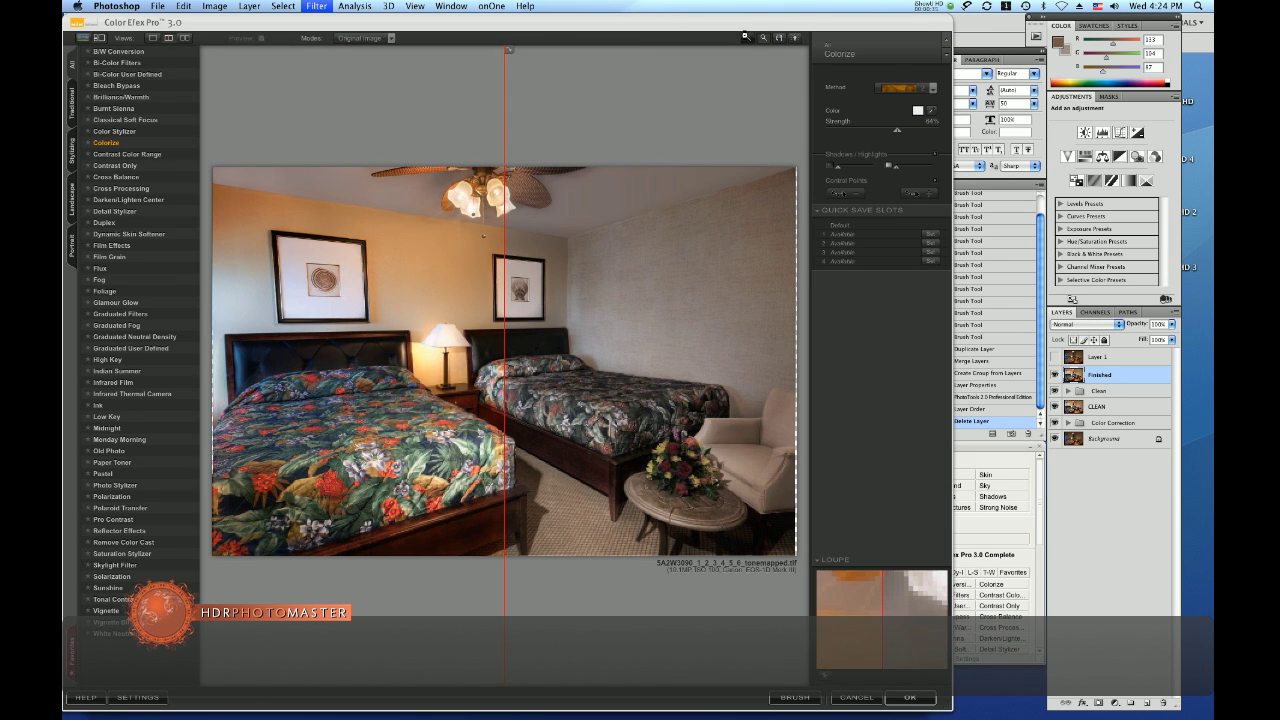
Choose Graduated Filters with an Orange colour set at 48% opacity and 35% blend, moving the split preview line to the photo's edge.
click(120, 314)
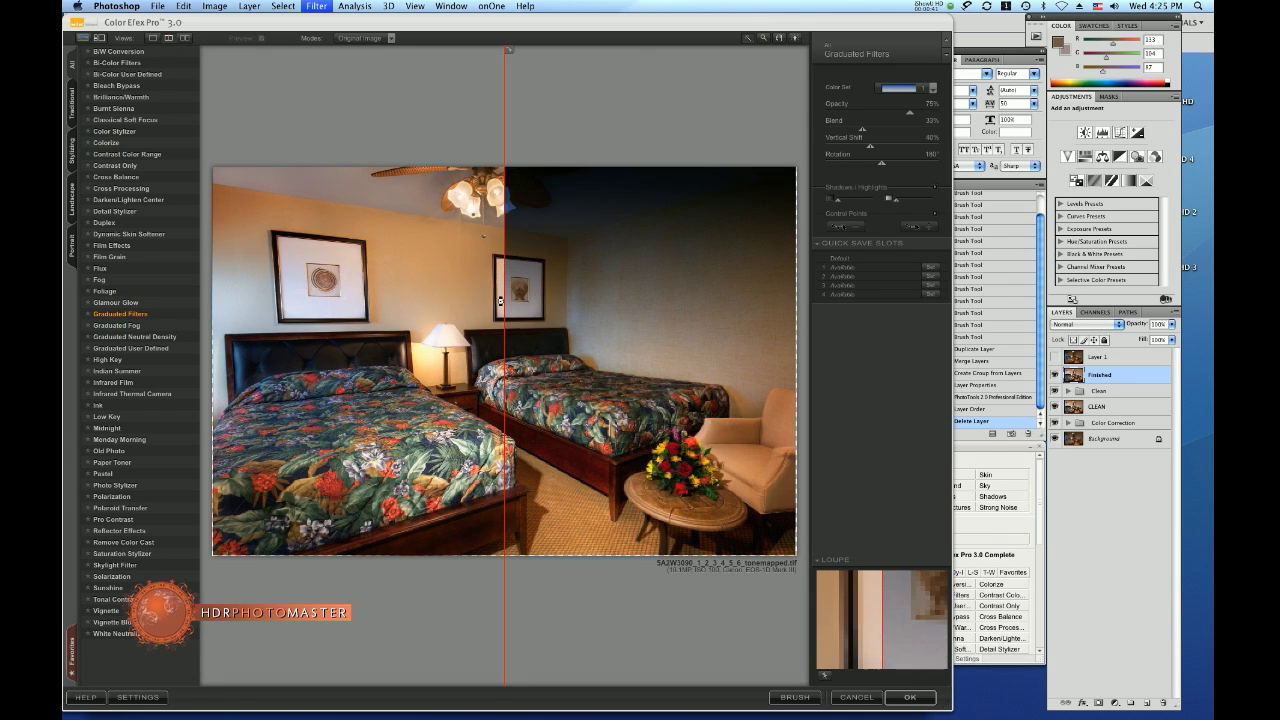
drag(505, 300, 299, 272)
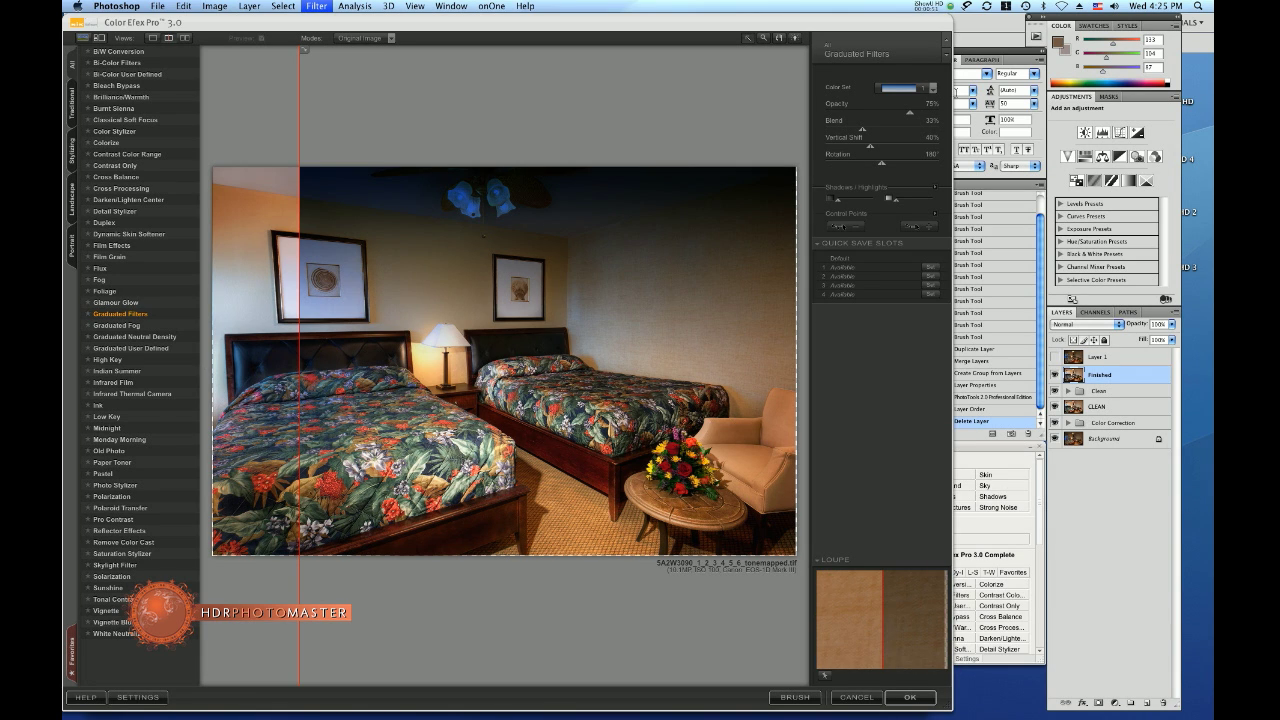
click(933, 89)
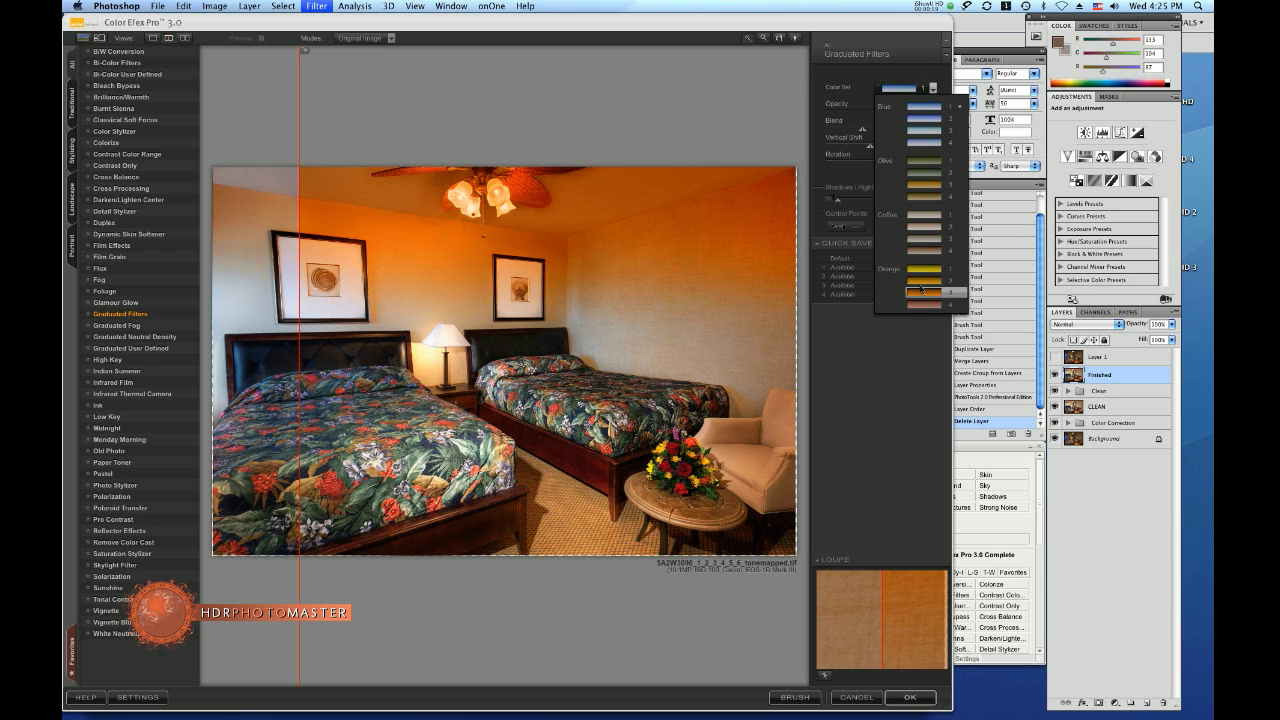
click(921, 289)
drag(855, 131, 848, 130)
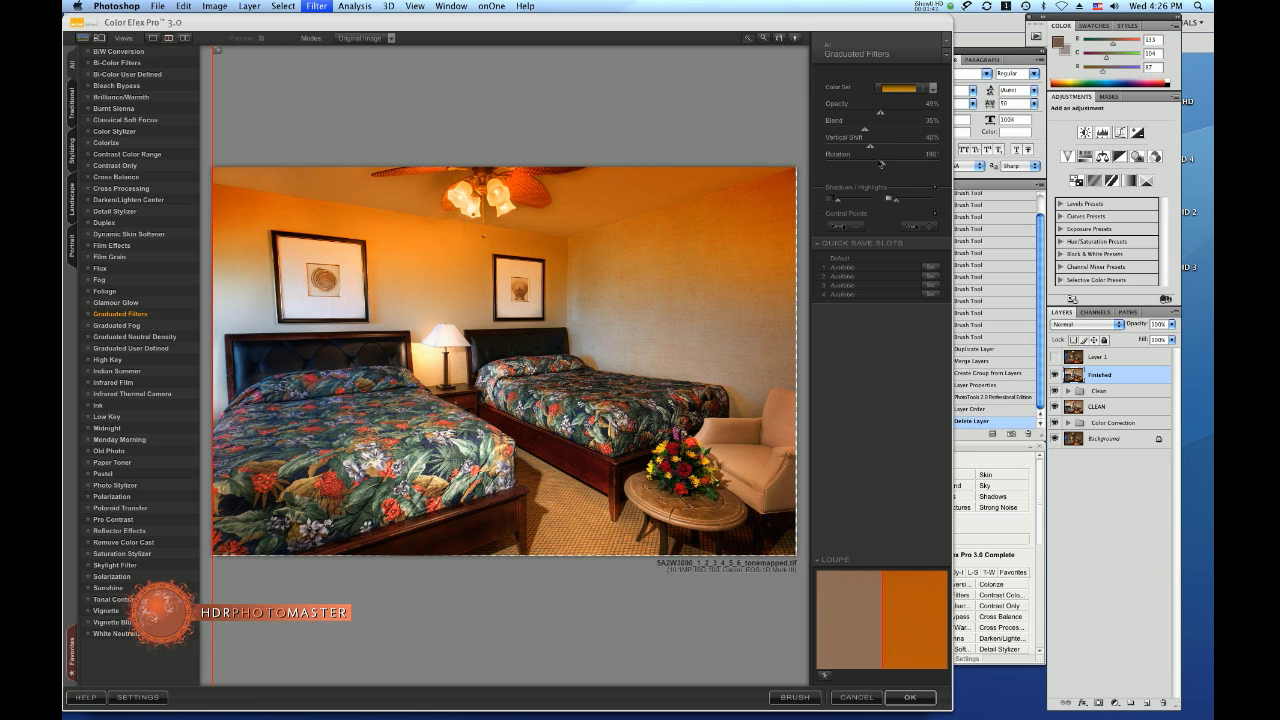
Rotate the colour gradient slightly, set its vertical shift to 41%, and apply the filter.
drag(881, 164, 877, 165)
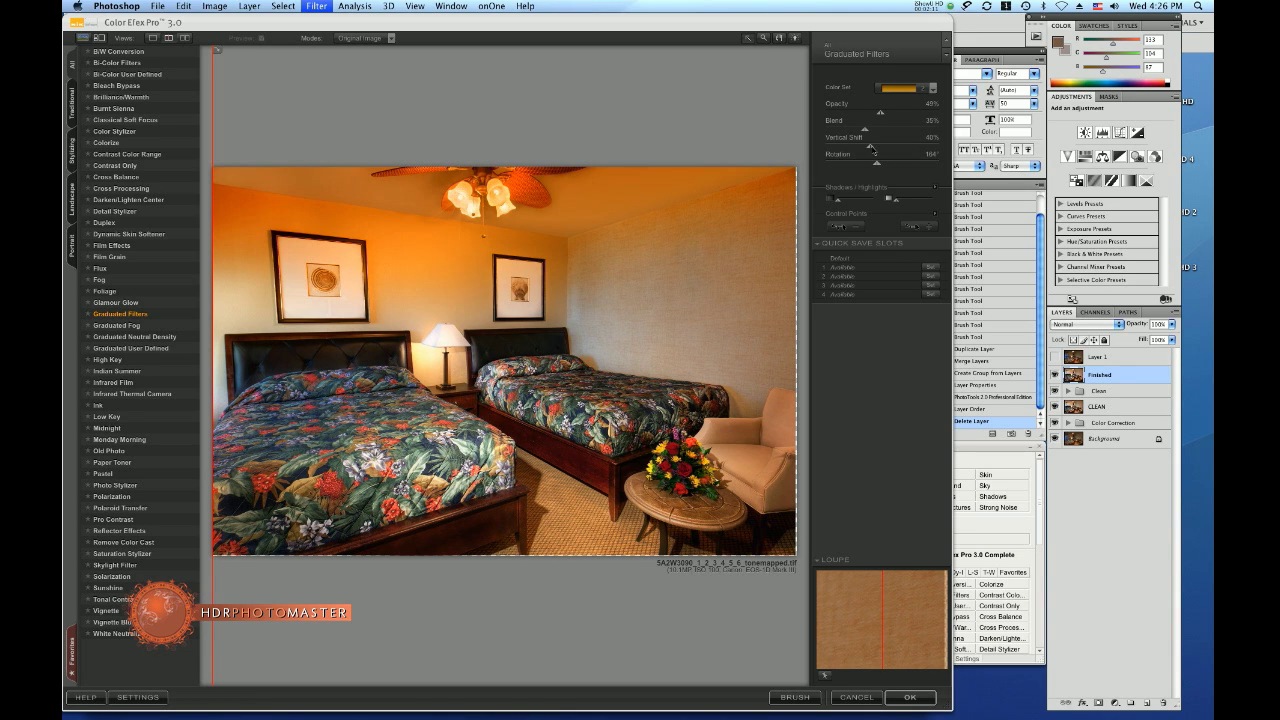
drag(873, 148, 870, 153)
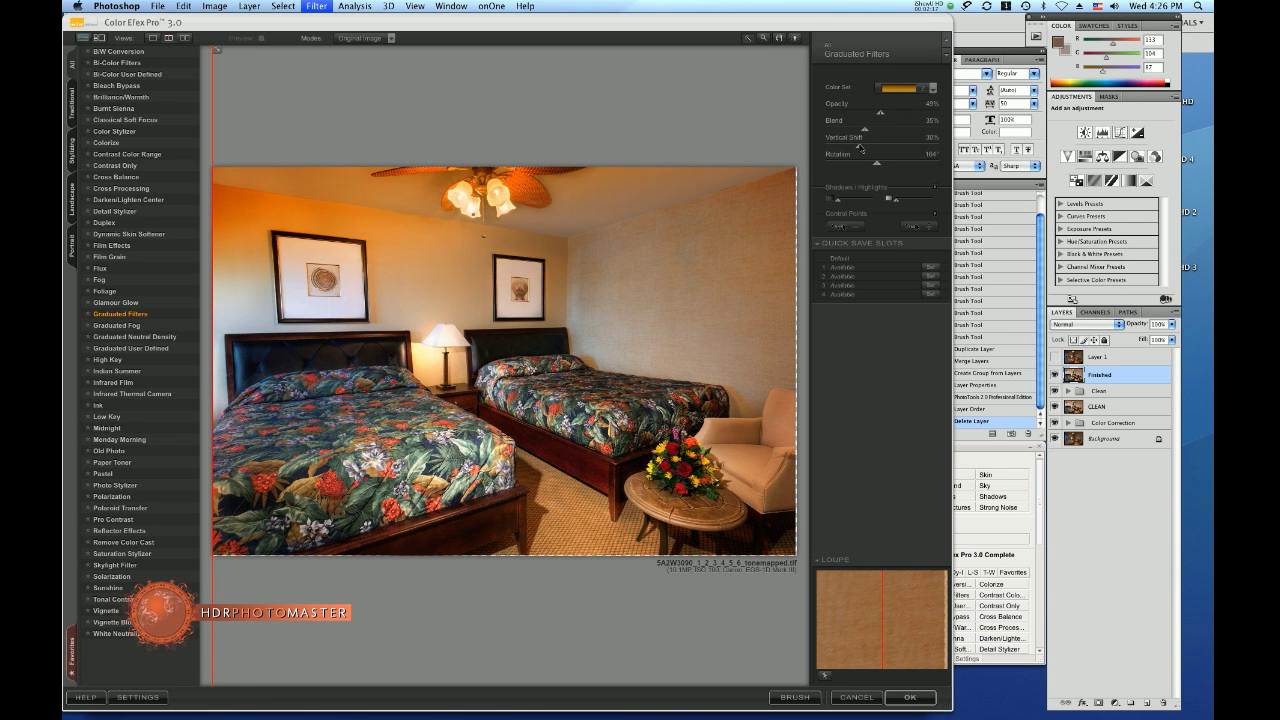
click(908, 697)
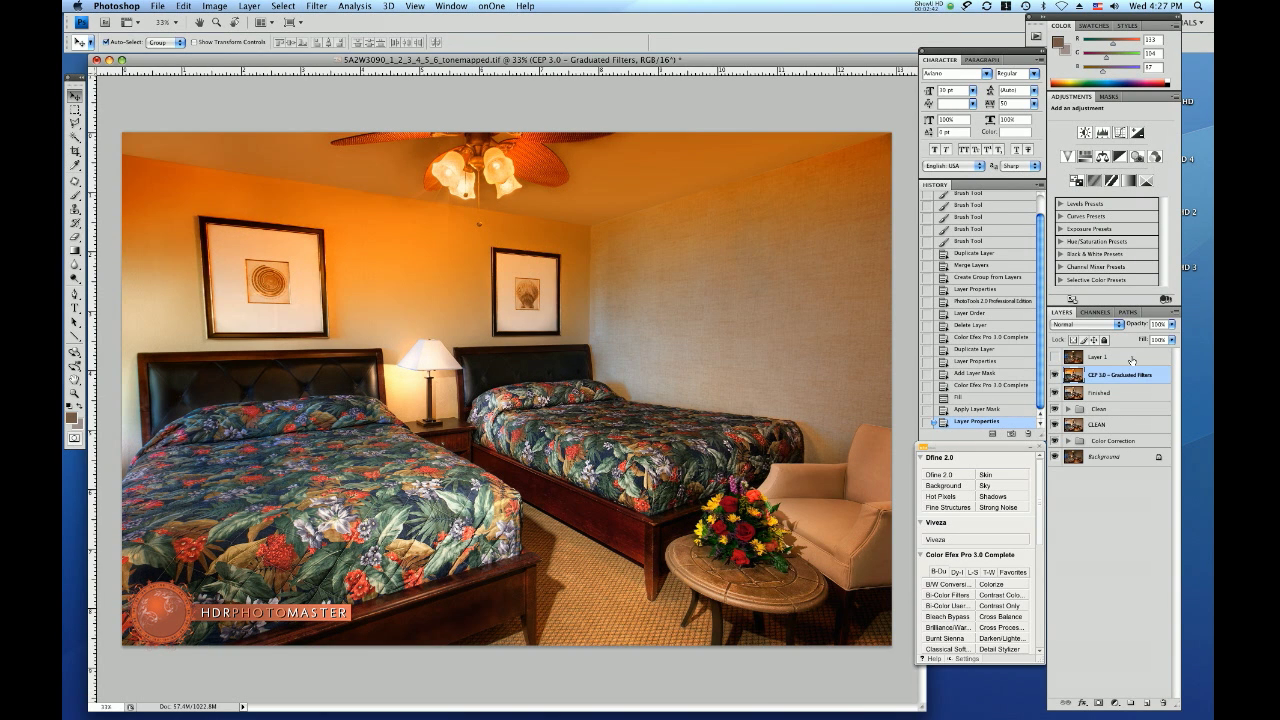
Reduce the Graduated Filters layer's opacity to 65%.
click(1173, 325)
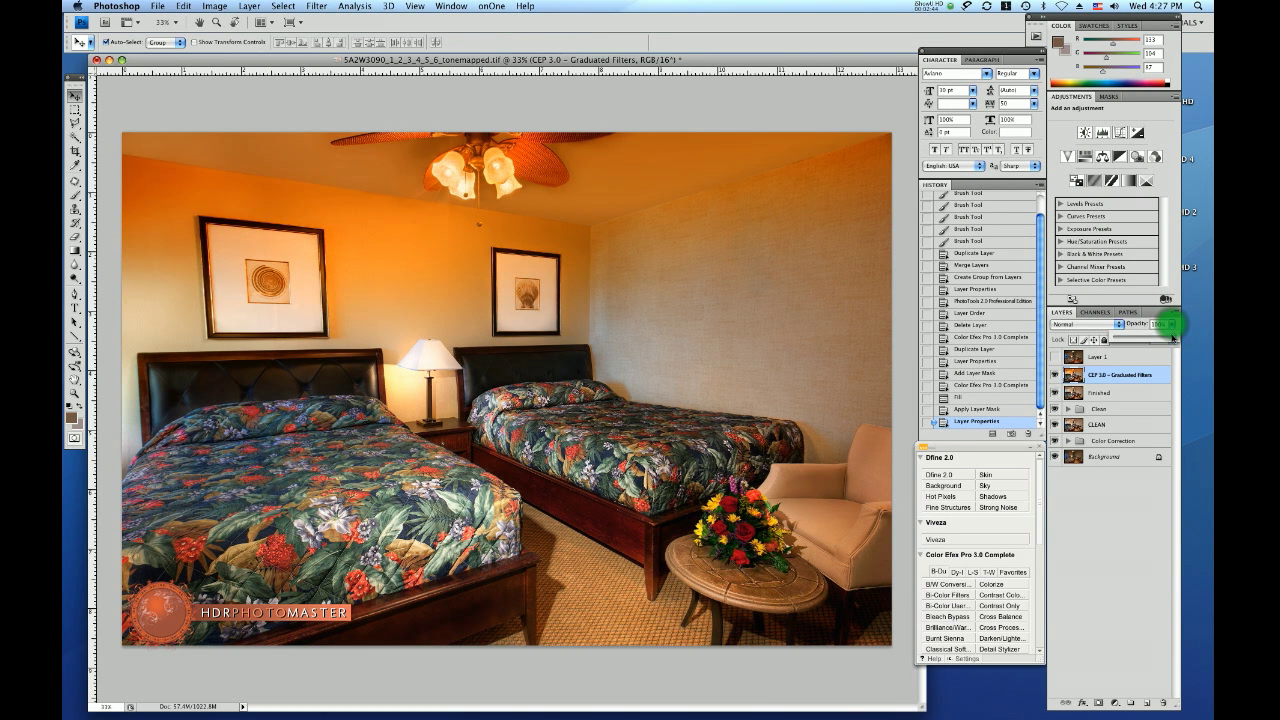
drag(1173, 338, 1157, 336)
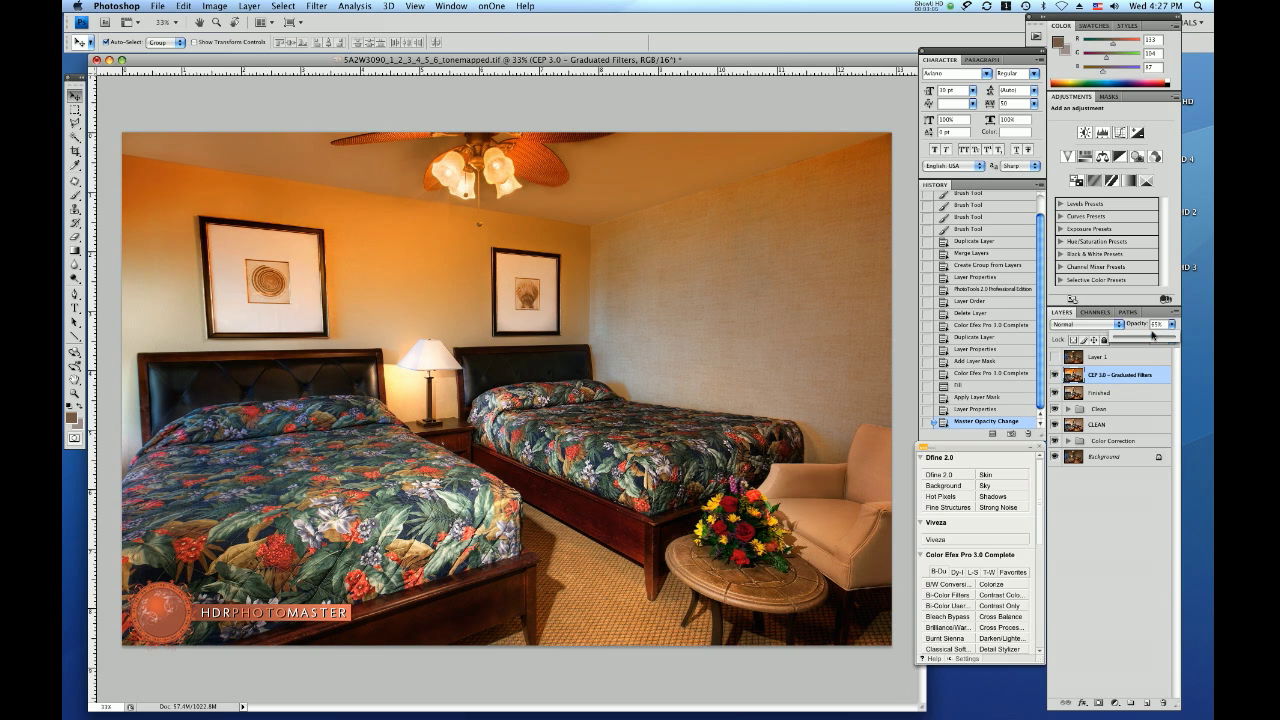
click(1097, 511)
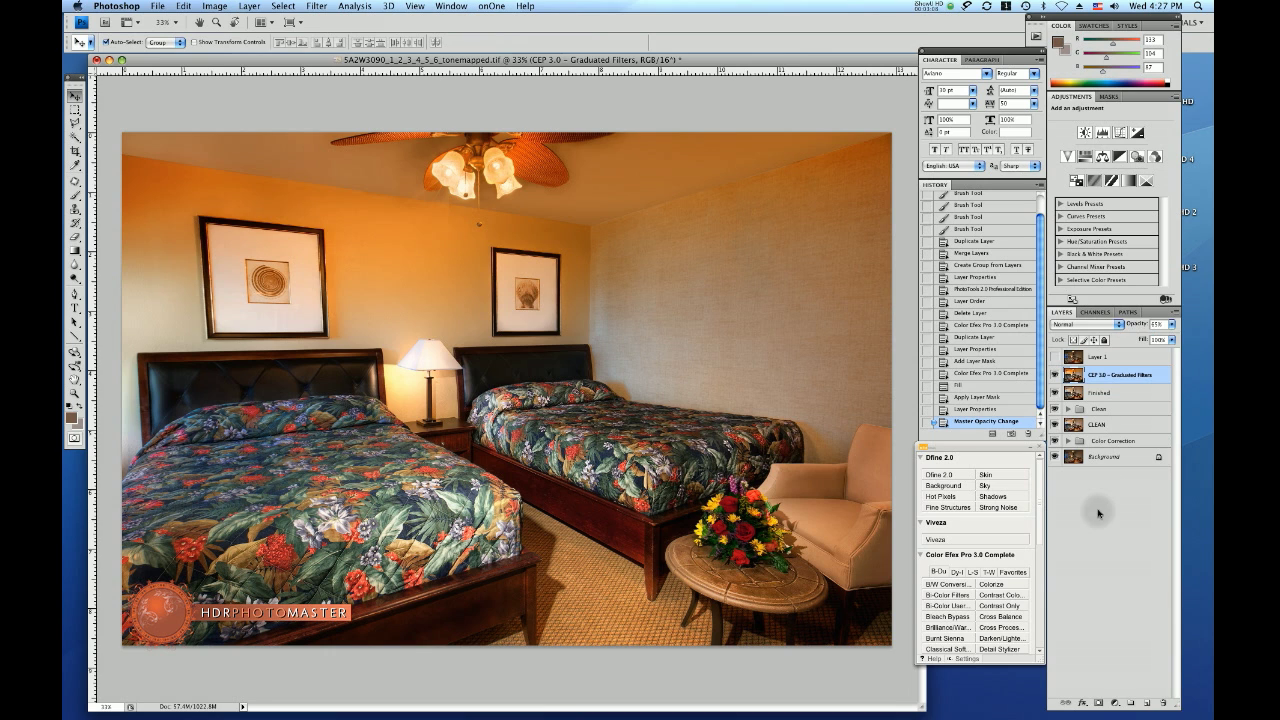
Add a black layer mask to the Graduated Filters layer and return the history to the Add Layer Mask state.
click(1108, 375)
key(alt)
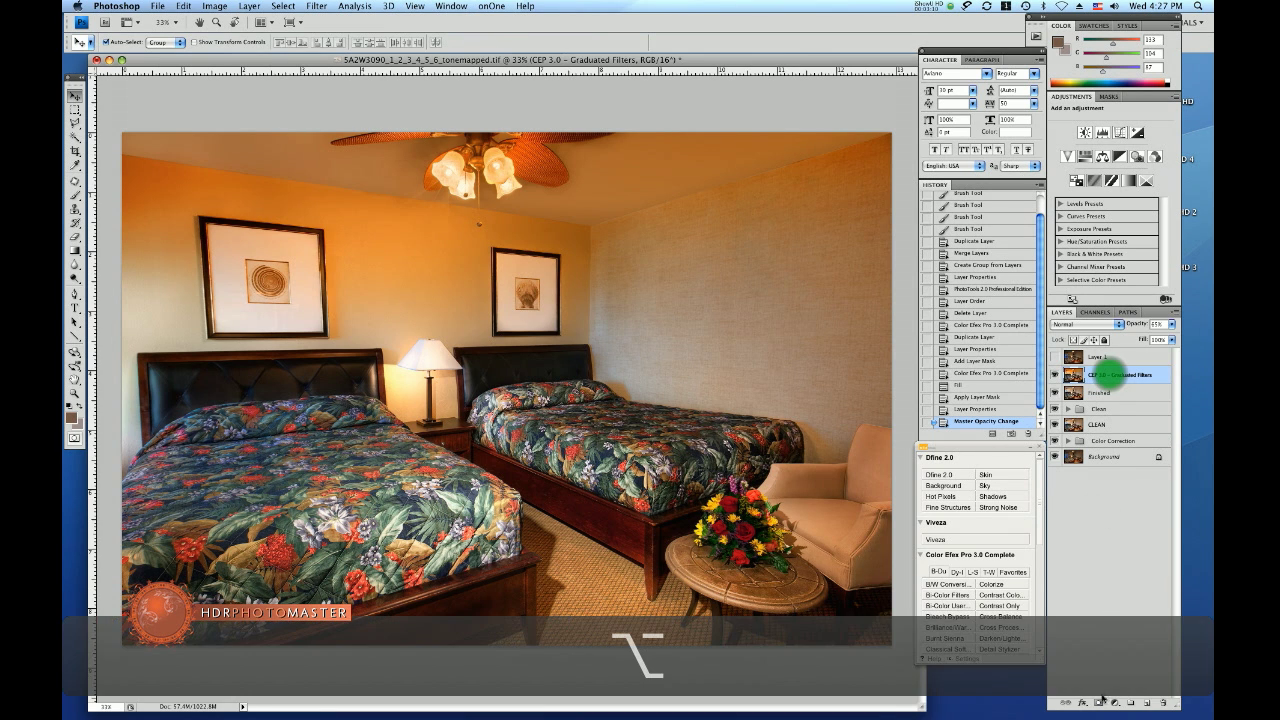
click(987, 398)
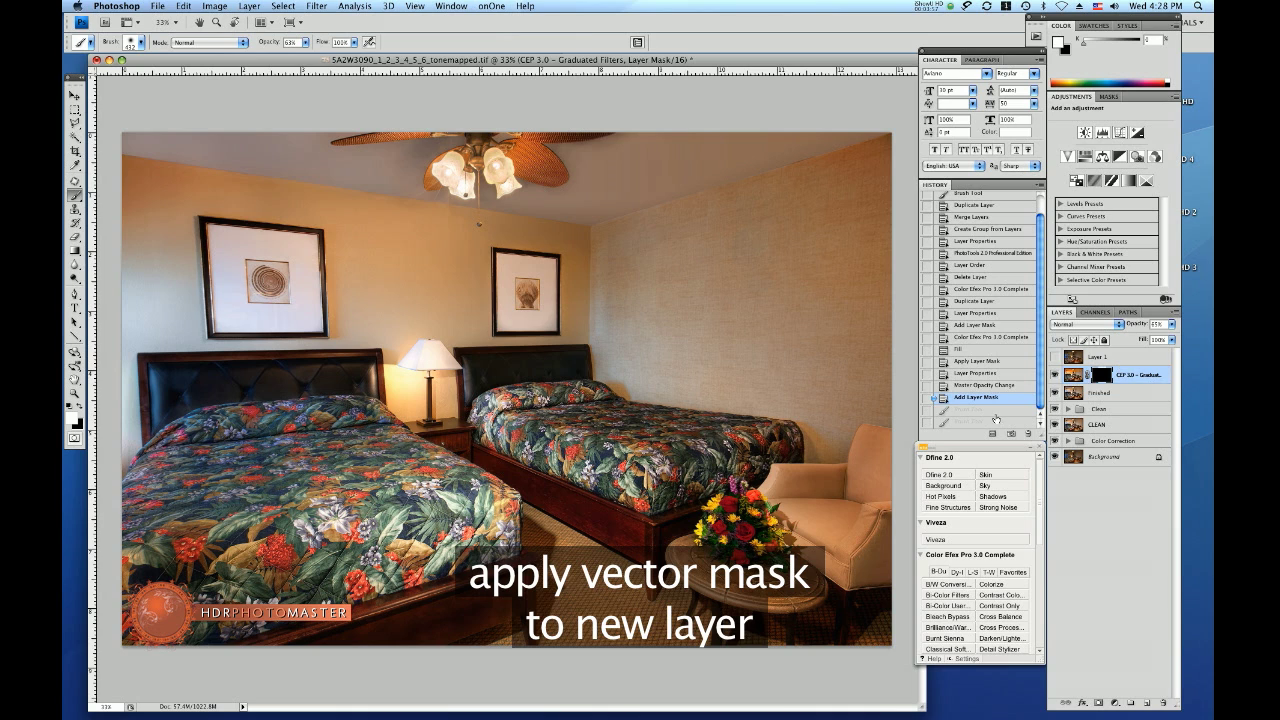
Paint white on the Graduated Filters layer mask across the ceiling and upper walls with the brush at 58% opacity.
click(304, 43)
drag(306, 54, 299, 54)
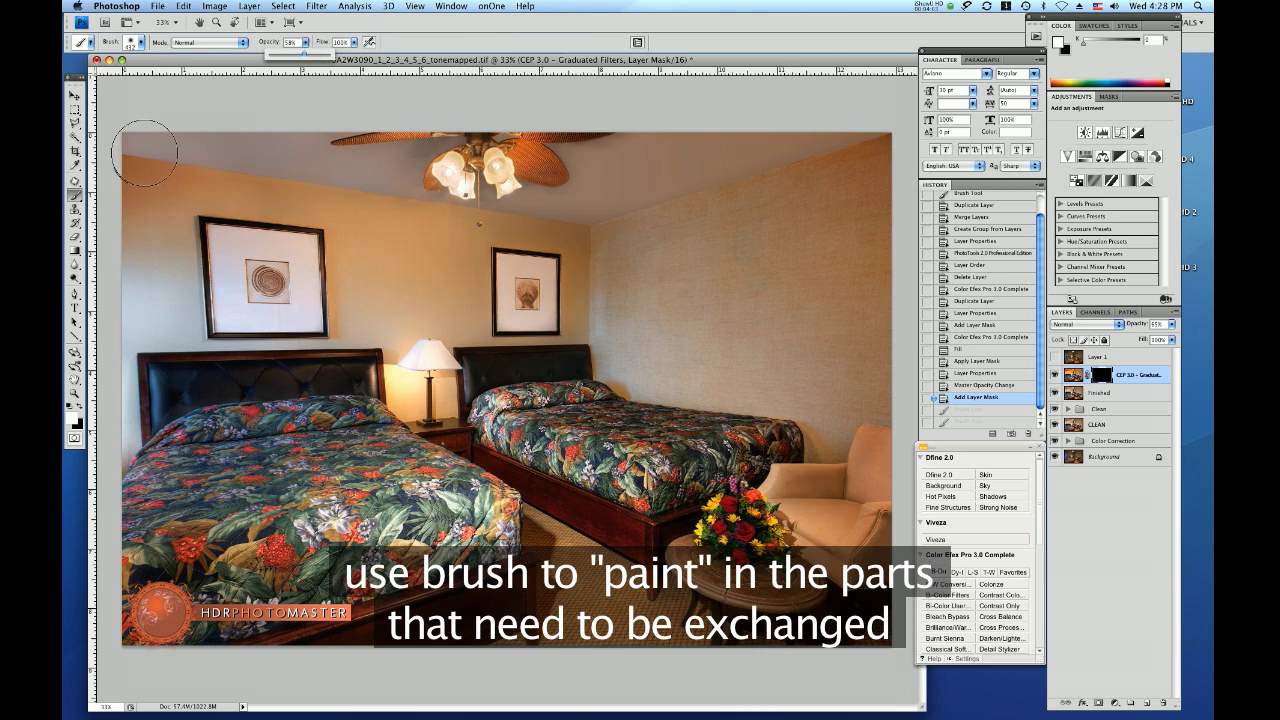
drag(142, 153, 143, 154)
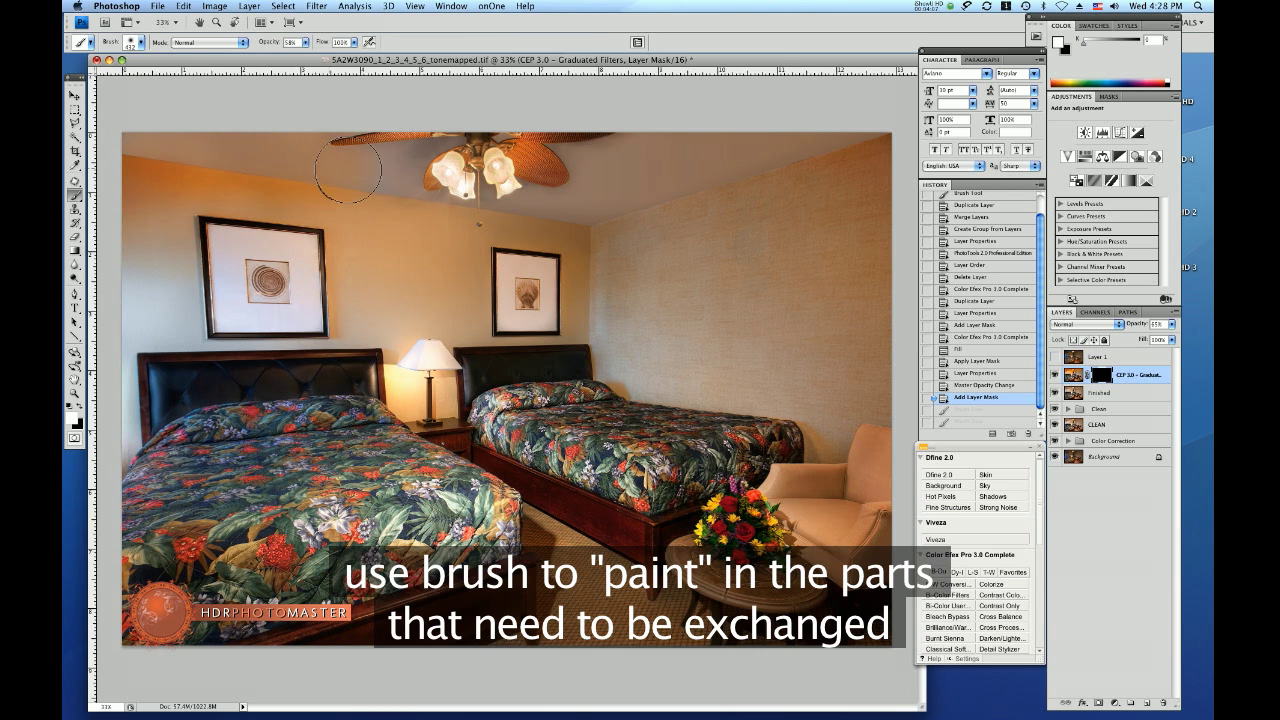
mouse_move(348, 170)
mouse_down()
mouse_move(392, 173)
mouse_move(389, 191)
mouse_move(345, 201)
mouse_move(181, 186)
mouse_move(165, 199)
mouse_move(171, 321)
mouse_move(148, 335)
mouse_move(128, 300)
mouse_move(134, 265)
mouse_move(128, 426)
mouse_move(153, 368)
mouse_move(363, 361)
mouse_move(387, 221)
mouse_move(441, 224)
mouse_move(389, 312)
mouse_move(443, 283)
mouse_move(461, 311)
mouse_move(445, 255)
mouse_move(455, 232)
mouse_move(510, 214)
mouse_move(592, 224)
mouse_move(611, 329)
mouse_move(614, 195)
mouse_move(693, 186)
mouse_move(835, 135)
mouse_move(667, 148)
mouse_move(598, 169)
mouse_move(872, 141)
mouse_move(662, 214)
mouse_move(641, 233)
mouse_move(869, 176)
mouse_move(630, 288)
mouse_move(826, 203)
mouse_move(626, 297)
mouse_move(614, 337)
mouse_move(680, 251)
mouse_move(833, 137)
mouse_move(600, 187)
mouse_move(616, 165)
mouse_move(663, 149)
mouse_up()
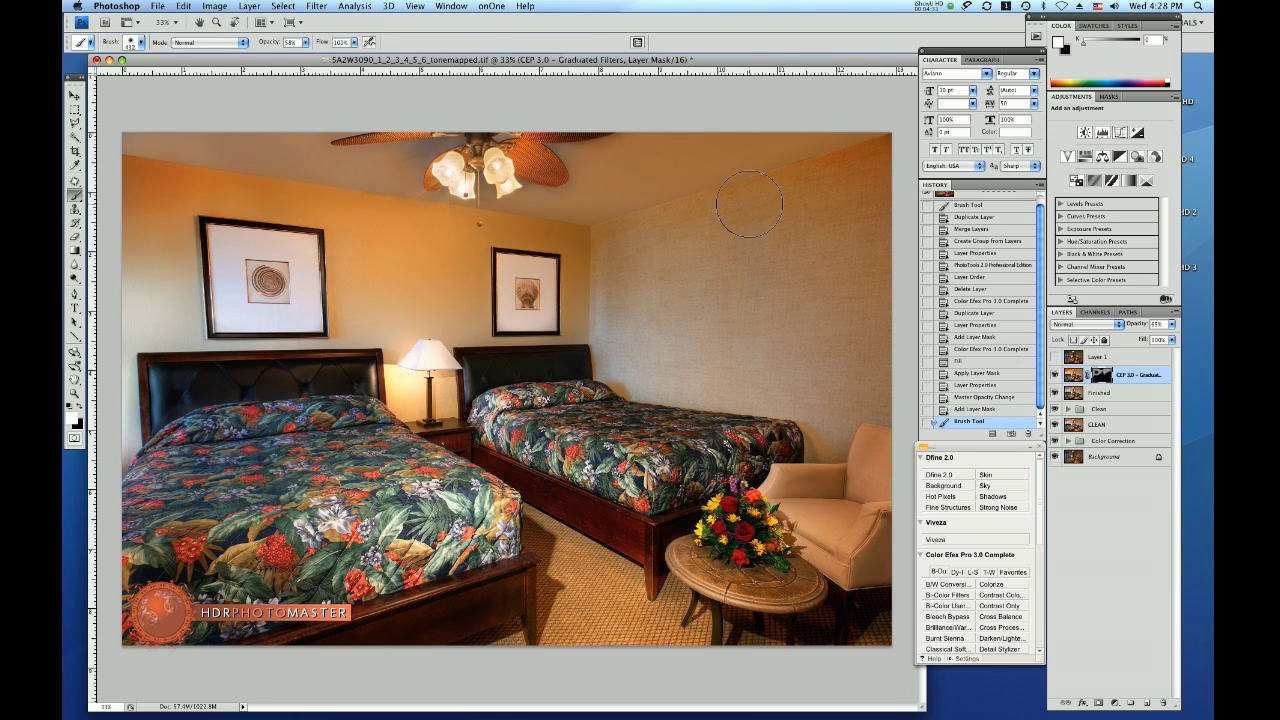
Lower the brush opacity to 29% and paint the warm tone into the mask around the ceiling fan's blades and lamps.
click(306, 43)
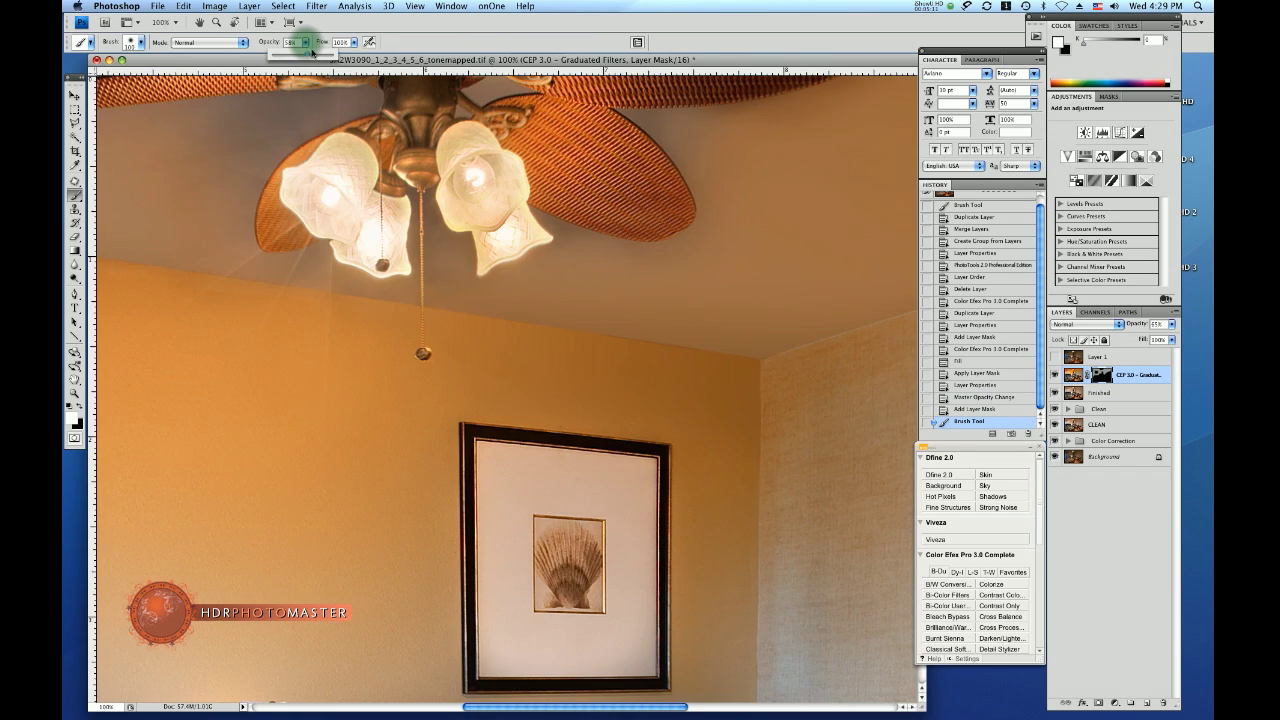
click(288, 54)
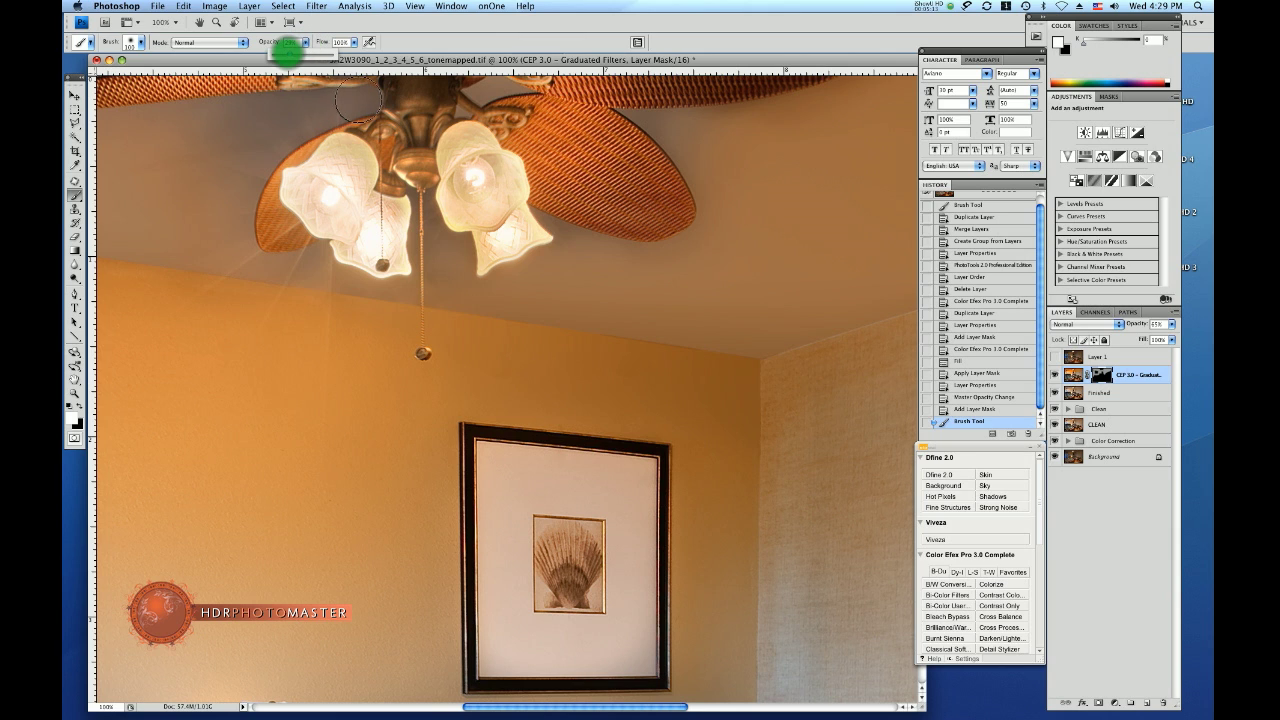
mouse_move(270, 141)
mouse_down()
mouse_move(369, 101)
mouse_move(242, 118)
mouse_move(252, 170)
mouse_up()
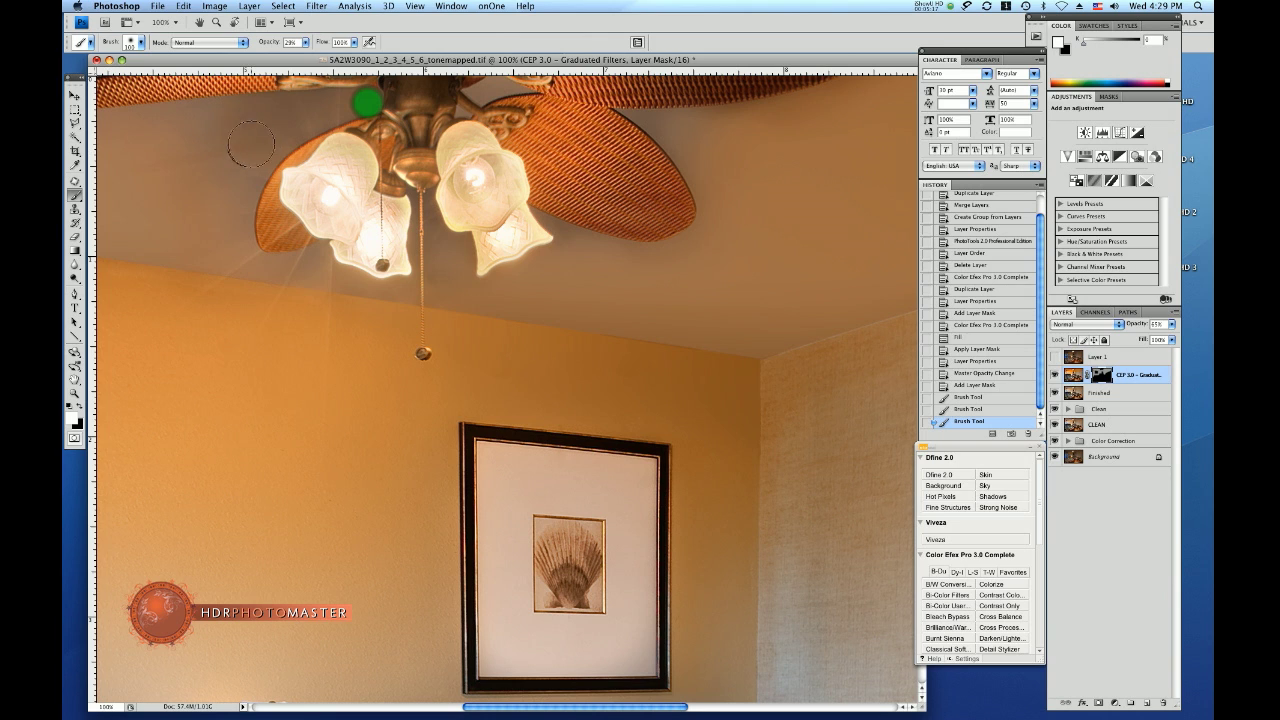
click(252, 164)
click(216, 112)
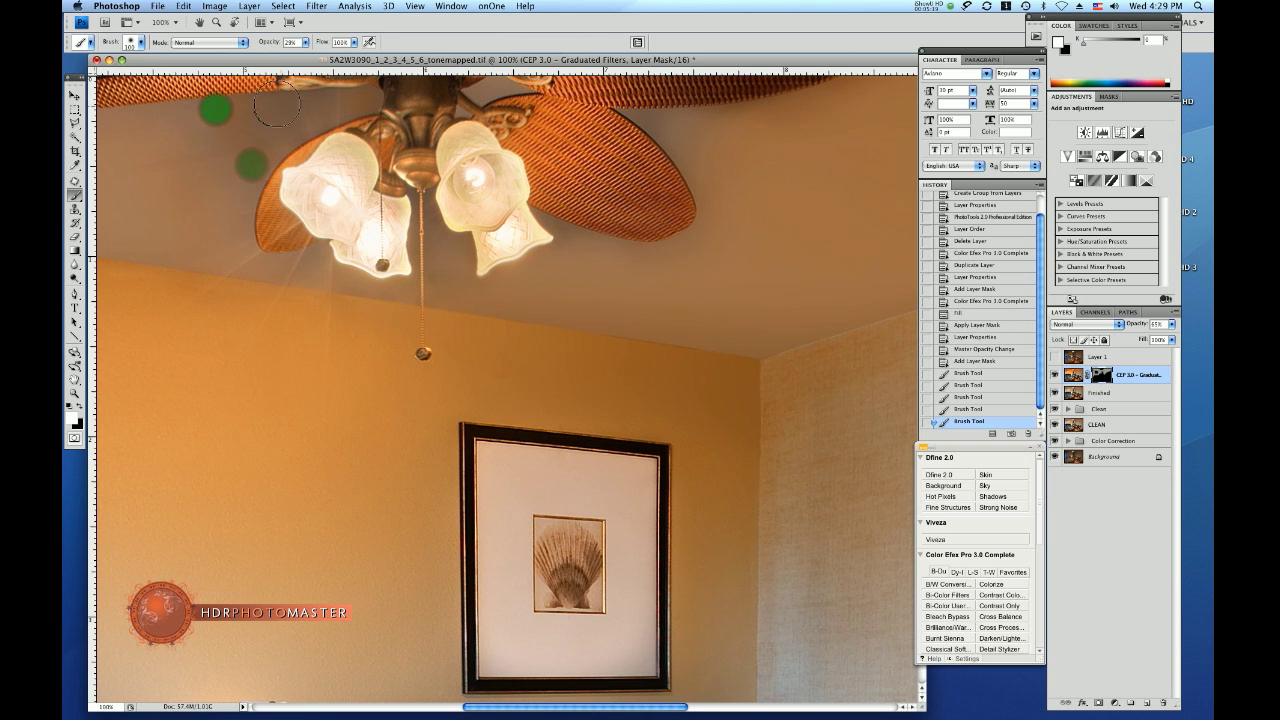
drag(667, 124, 620, 122)
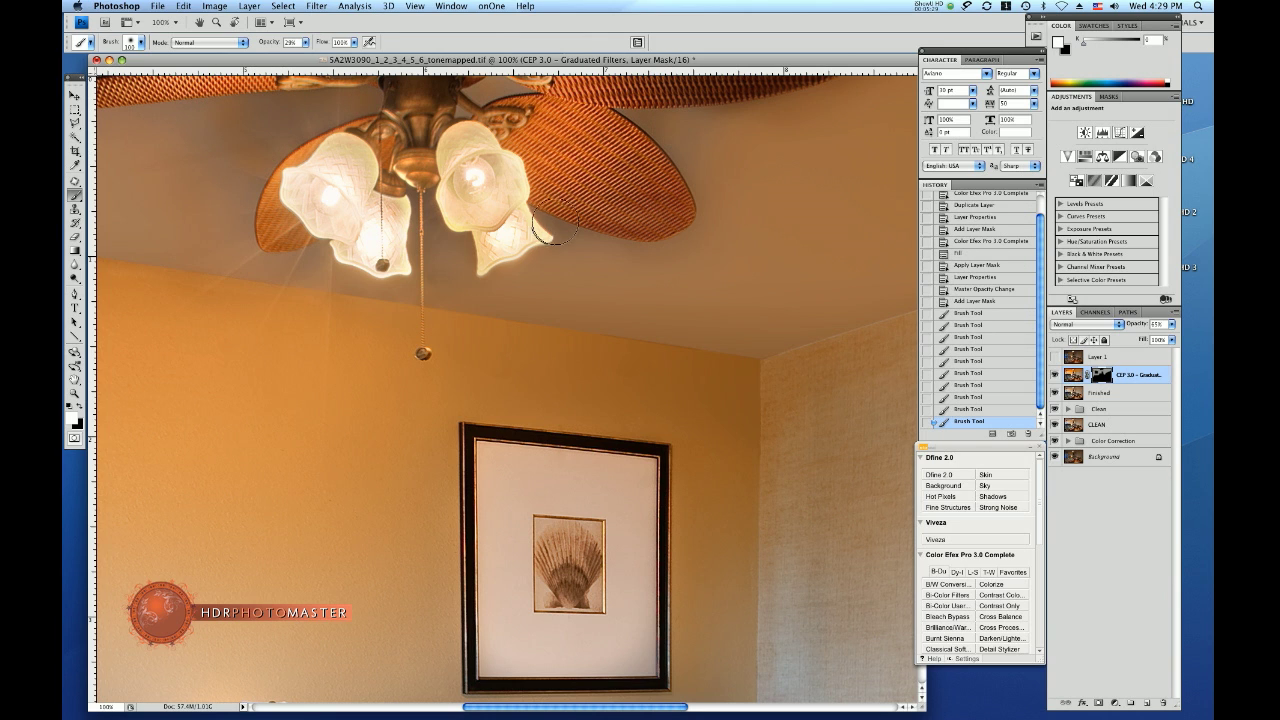
click(556, 211)
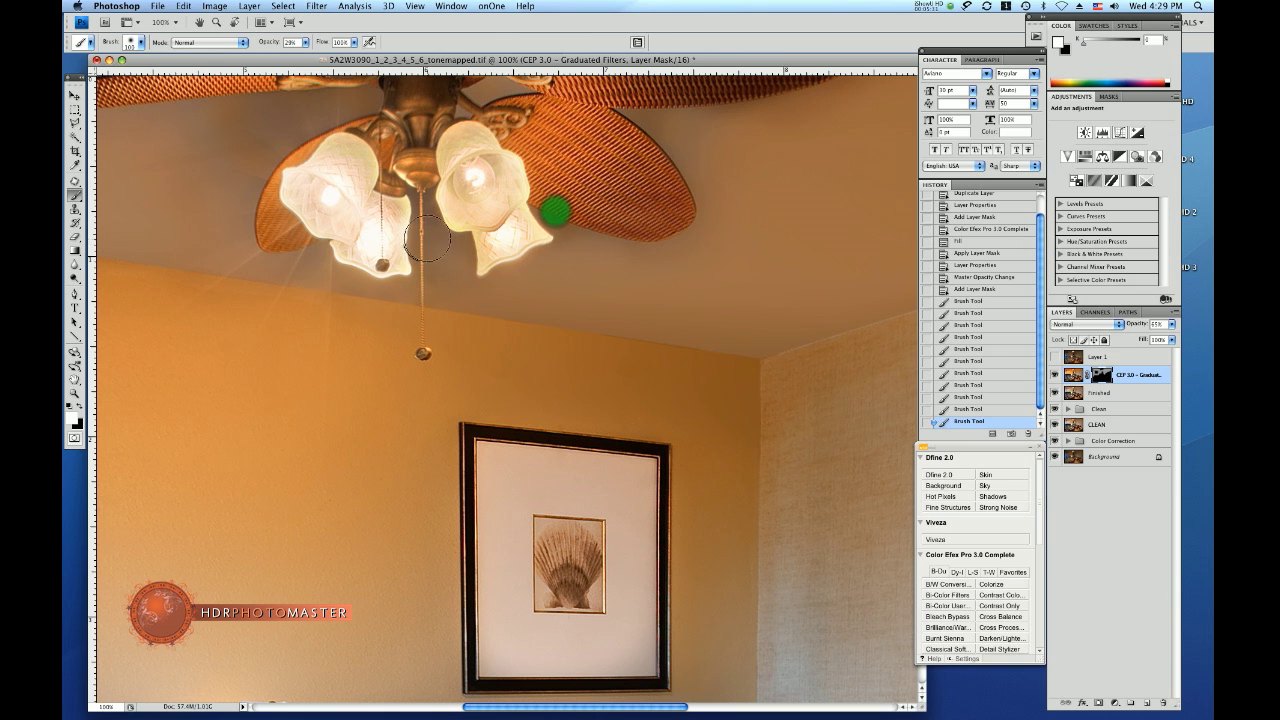
Compare the whole photo with and without the masked Graduated Filters layer, leaving the layer visible.
key(super+0)
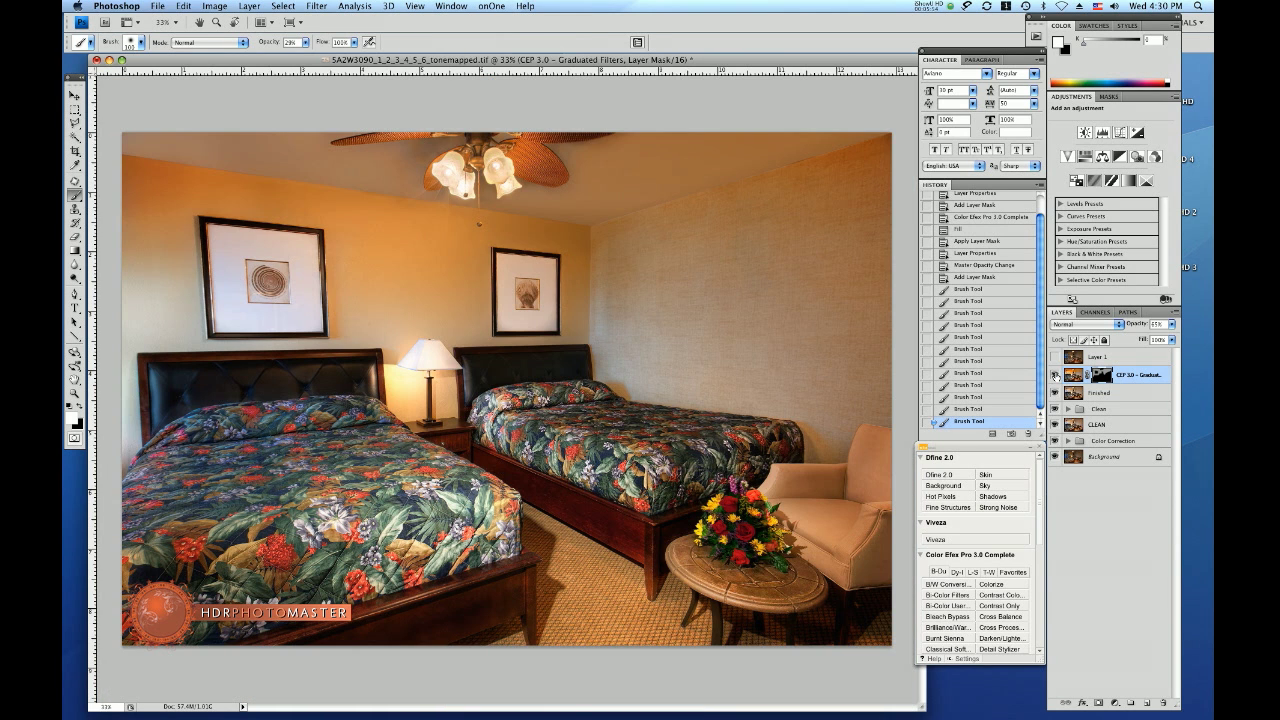
click(1055, 375)
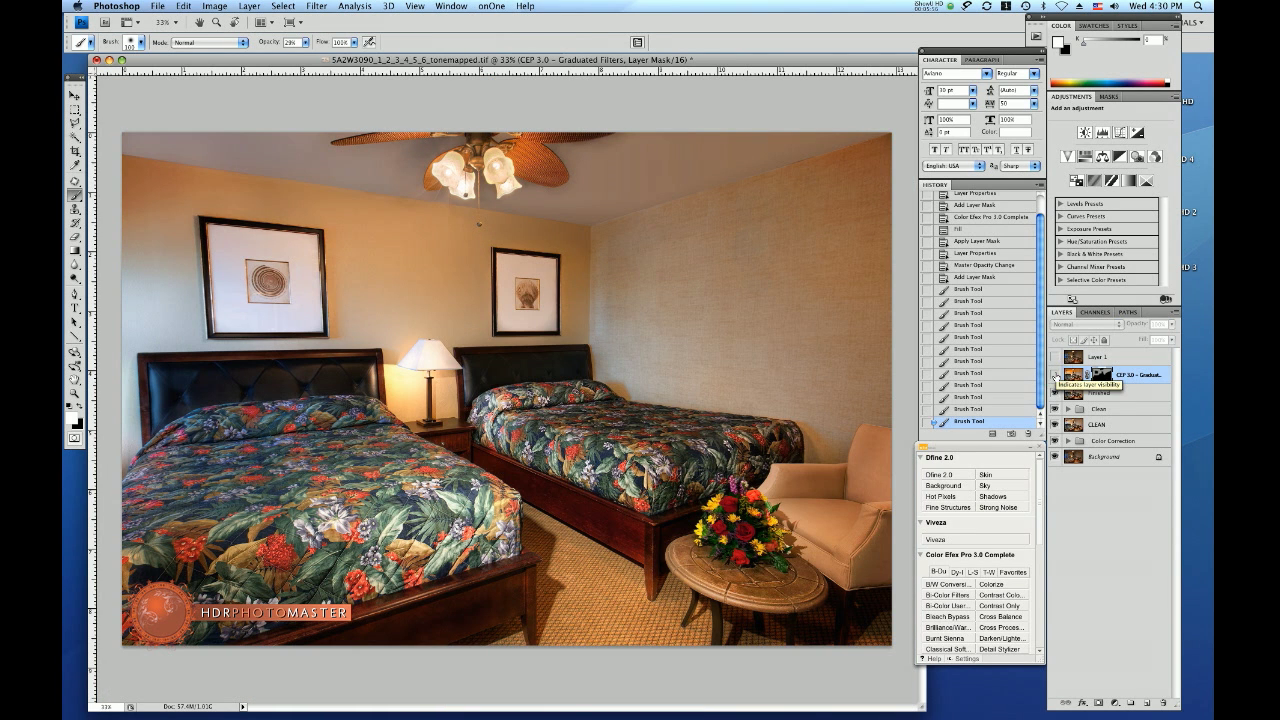
click(1055, 375)
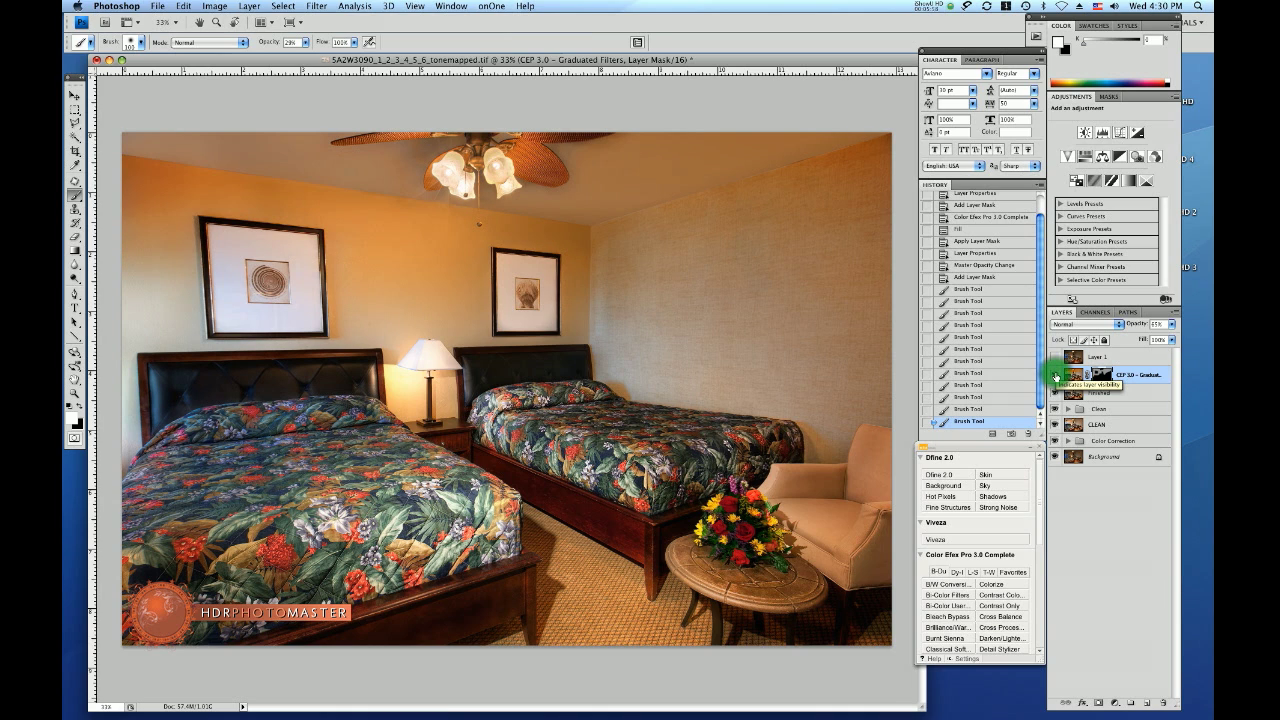